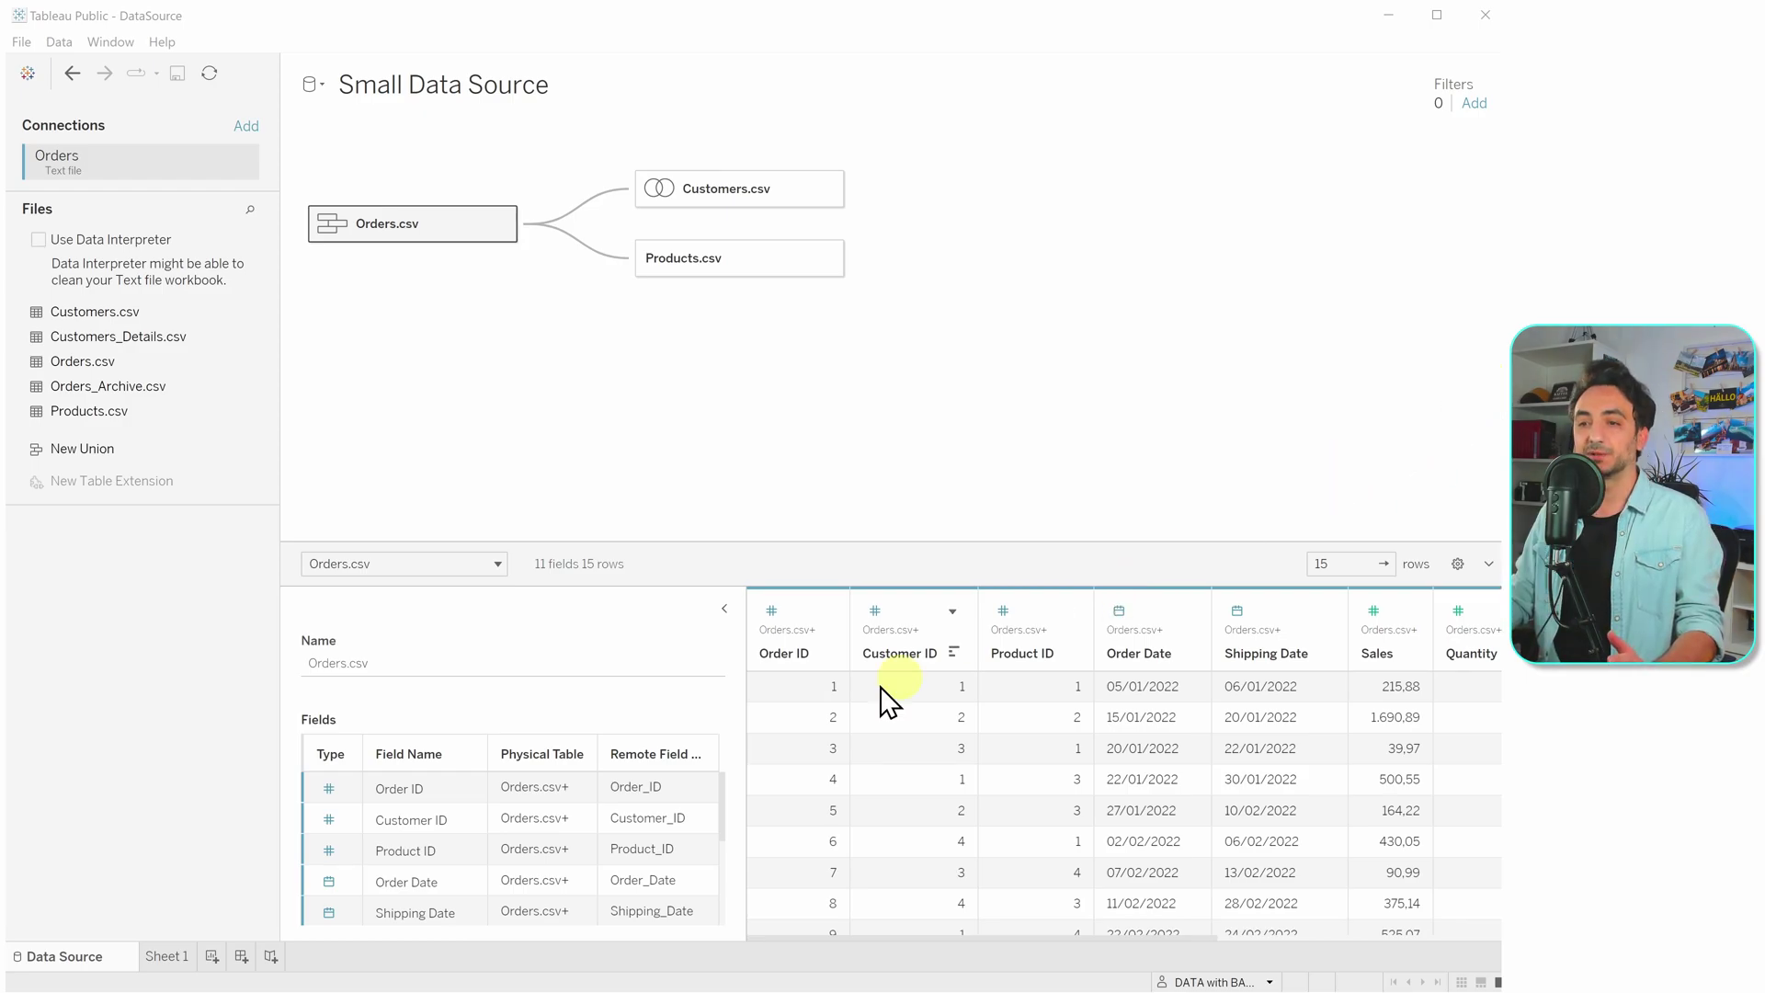
# - Open Sheet 1 and expand the Orders.csv, Customers.csv and Products.csv tables to show their dimensions and measures
pyautogui.click(181, 957)
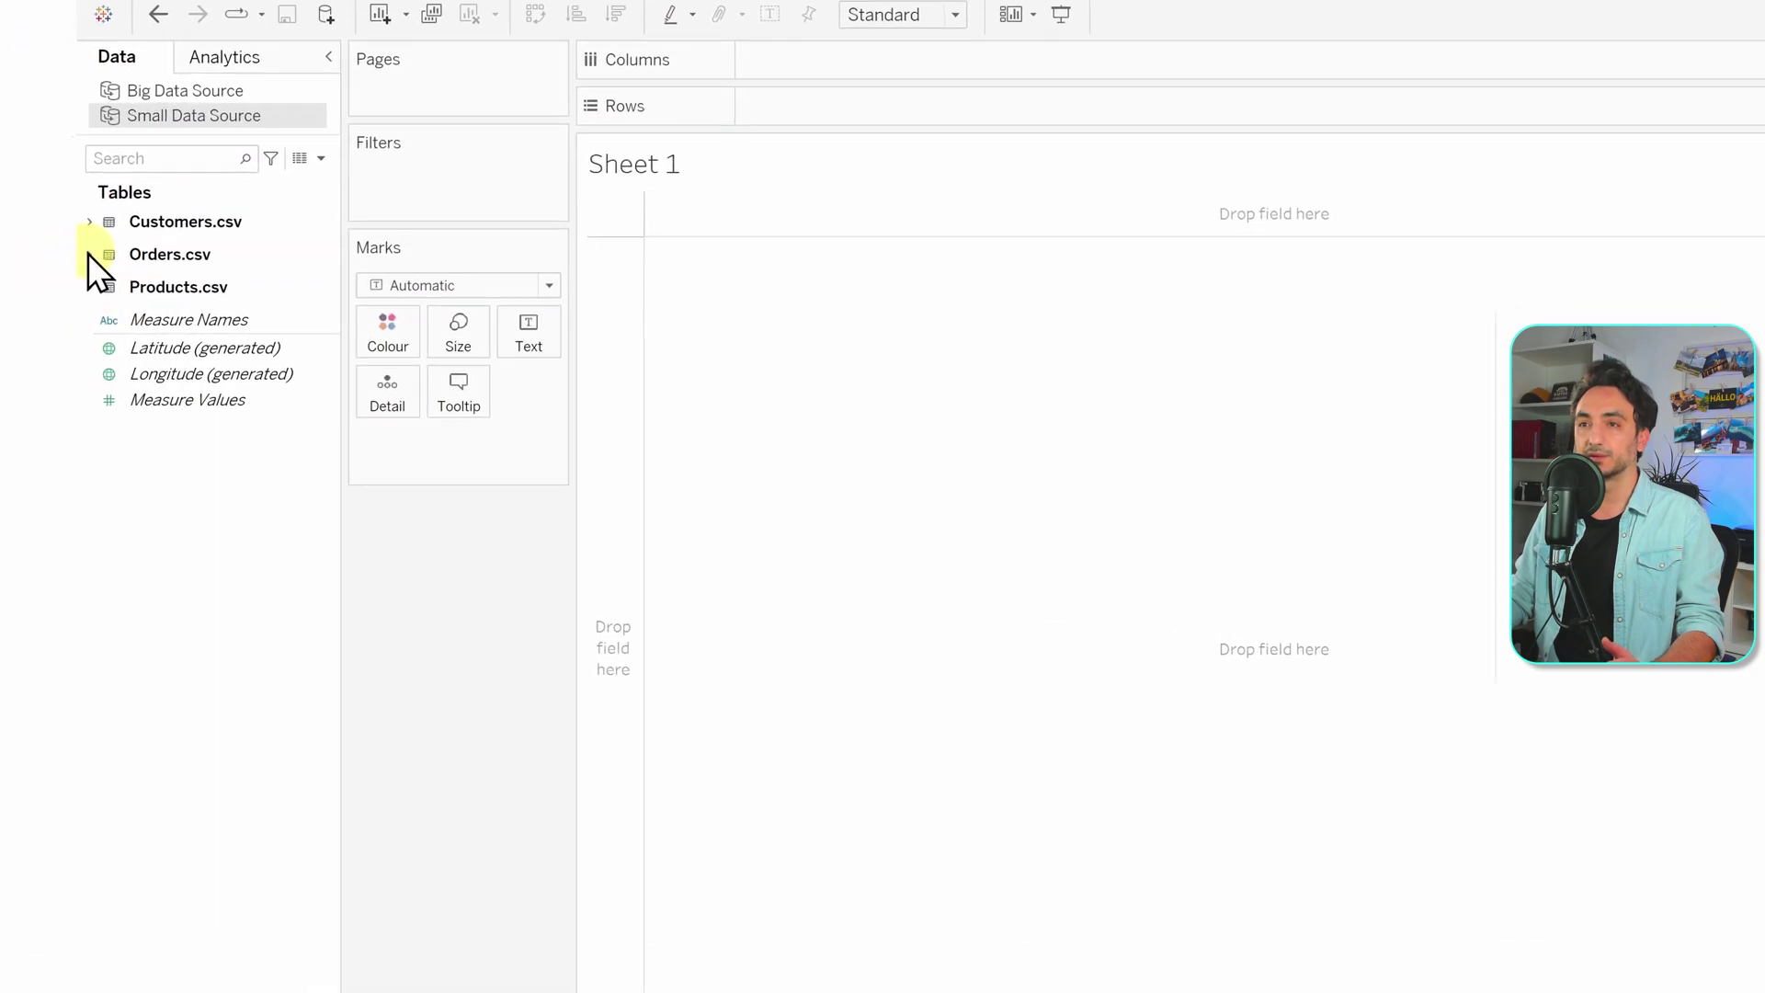
pyautogui.click(89, 254)
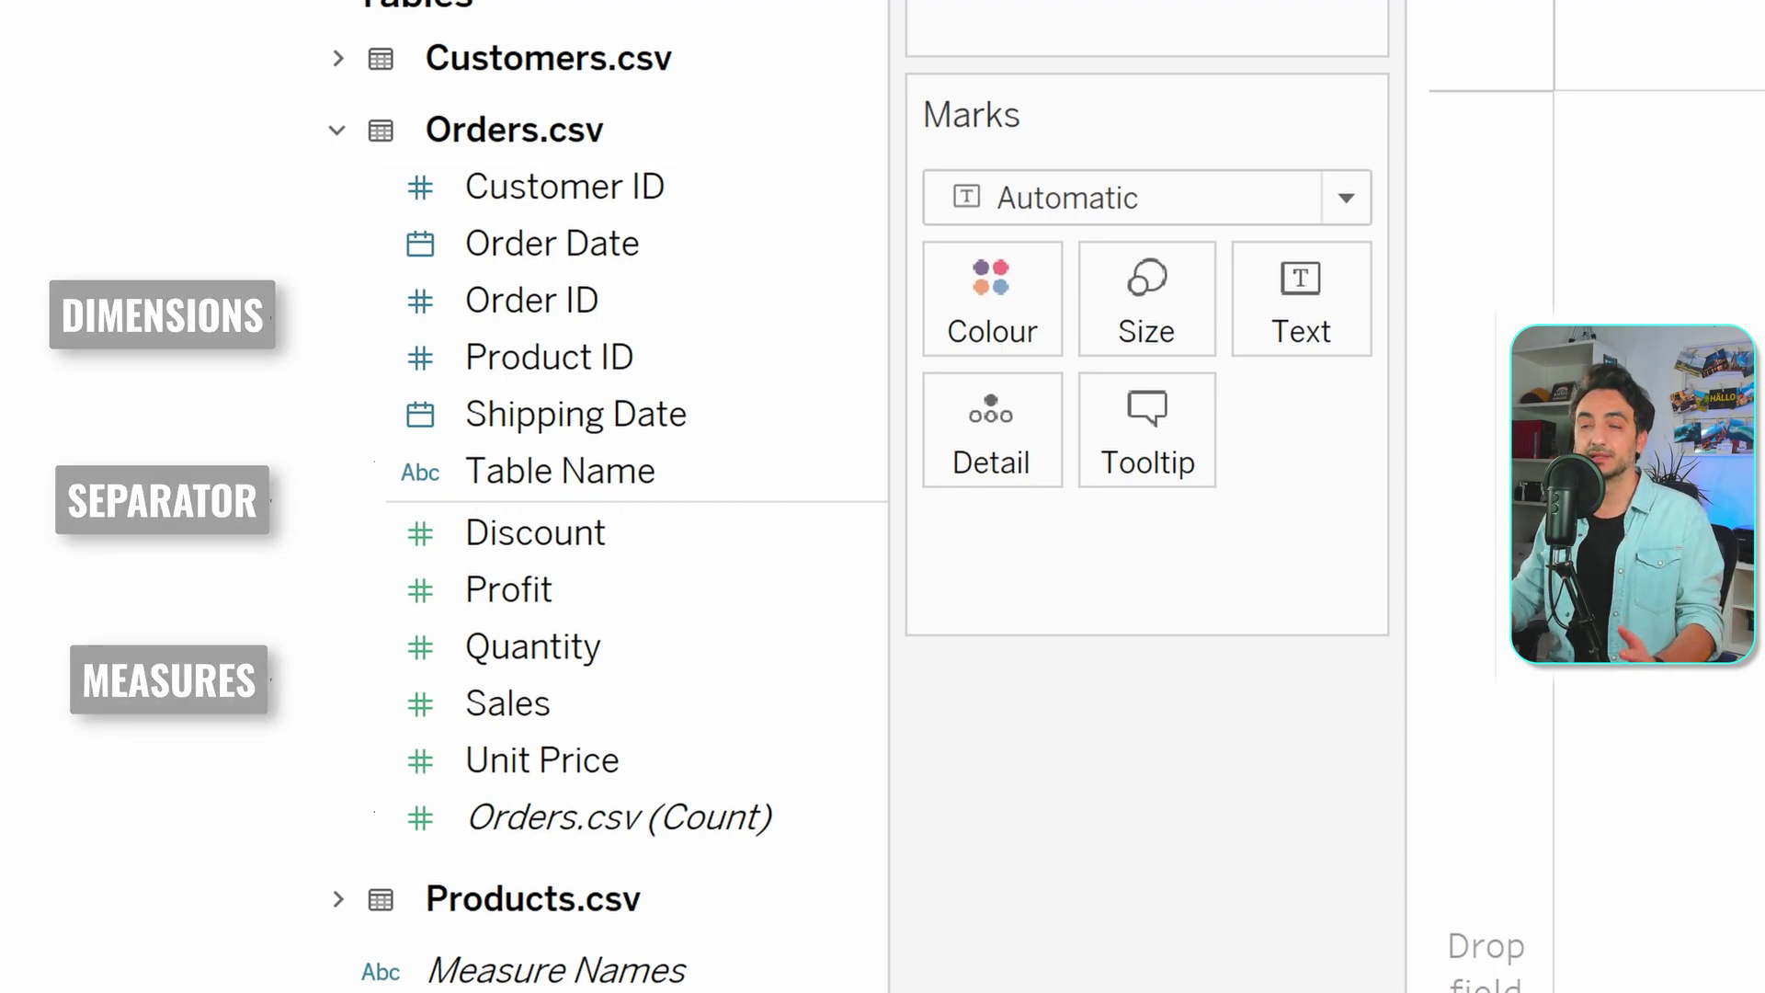
pyautogui.click(339, 58)
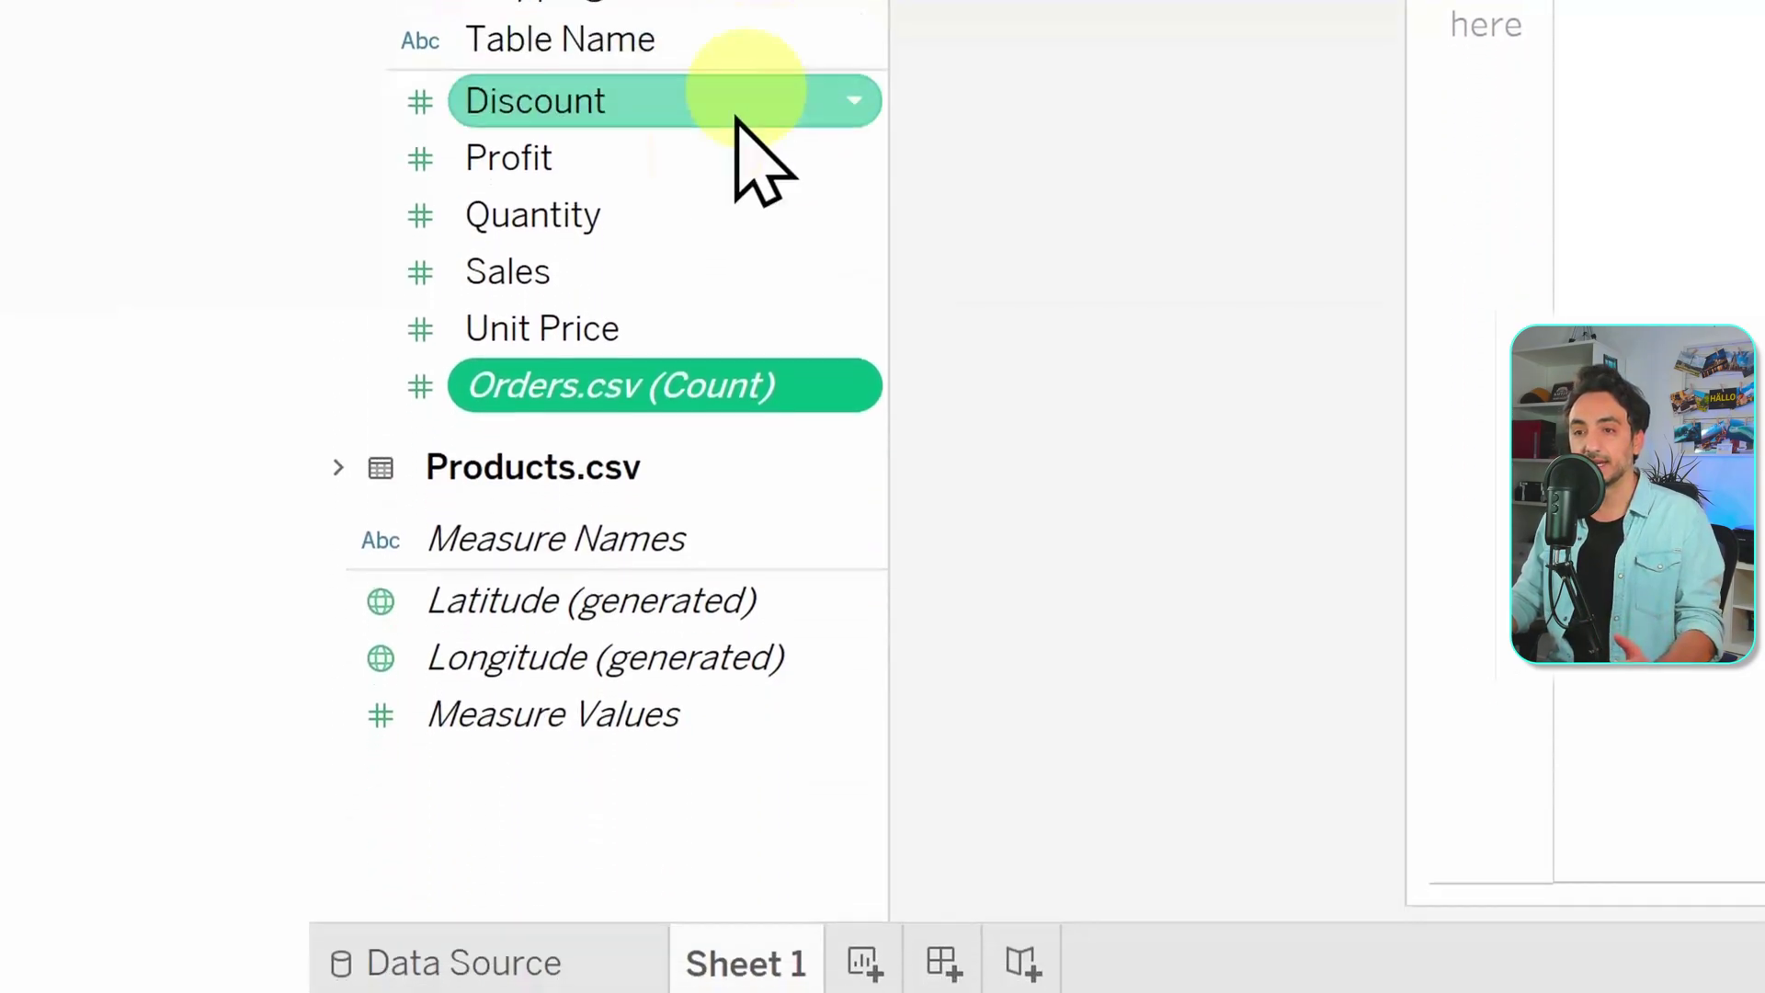
pyautogui.click(337, 459)
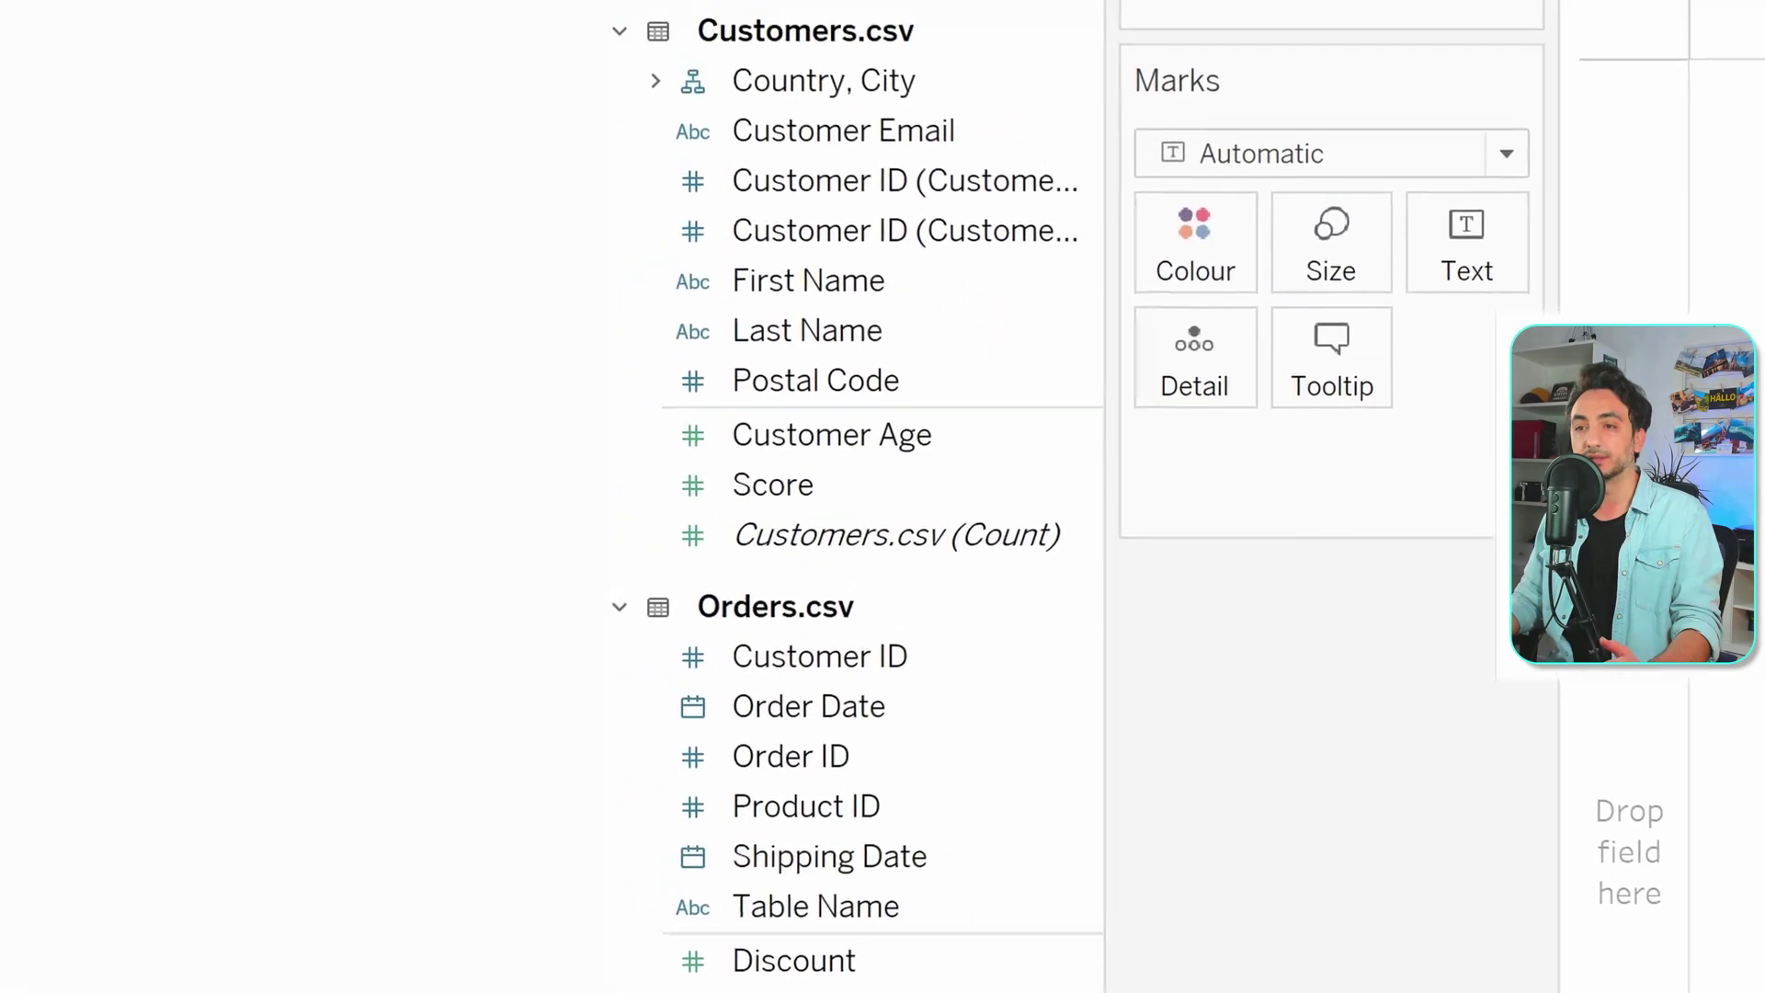
# - Keep only the Orders.csv table expanded and reveal its dimension and measure areas by briefly picking up Product ID without moving it elsewhere
pyautogui.click(622, 610)
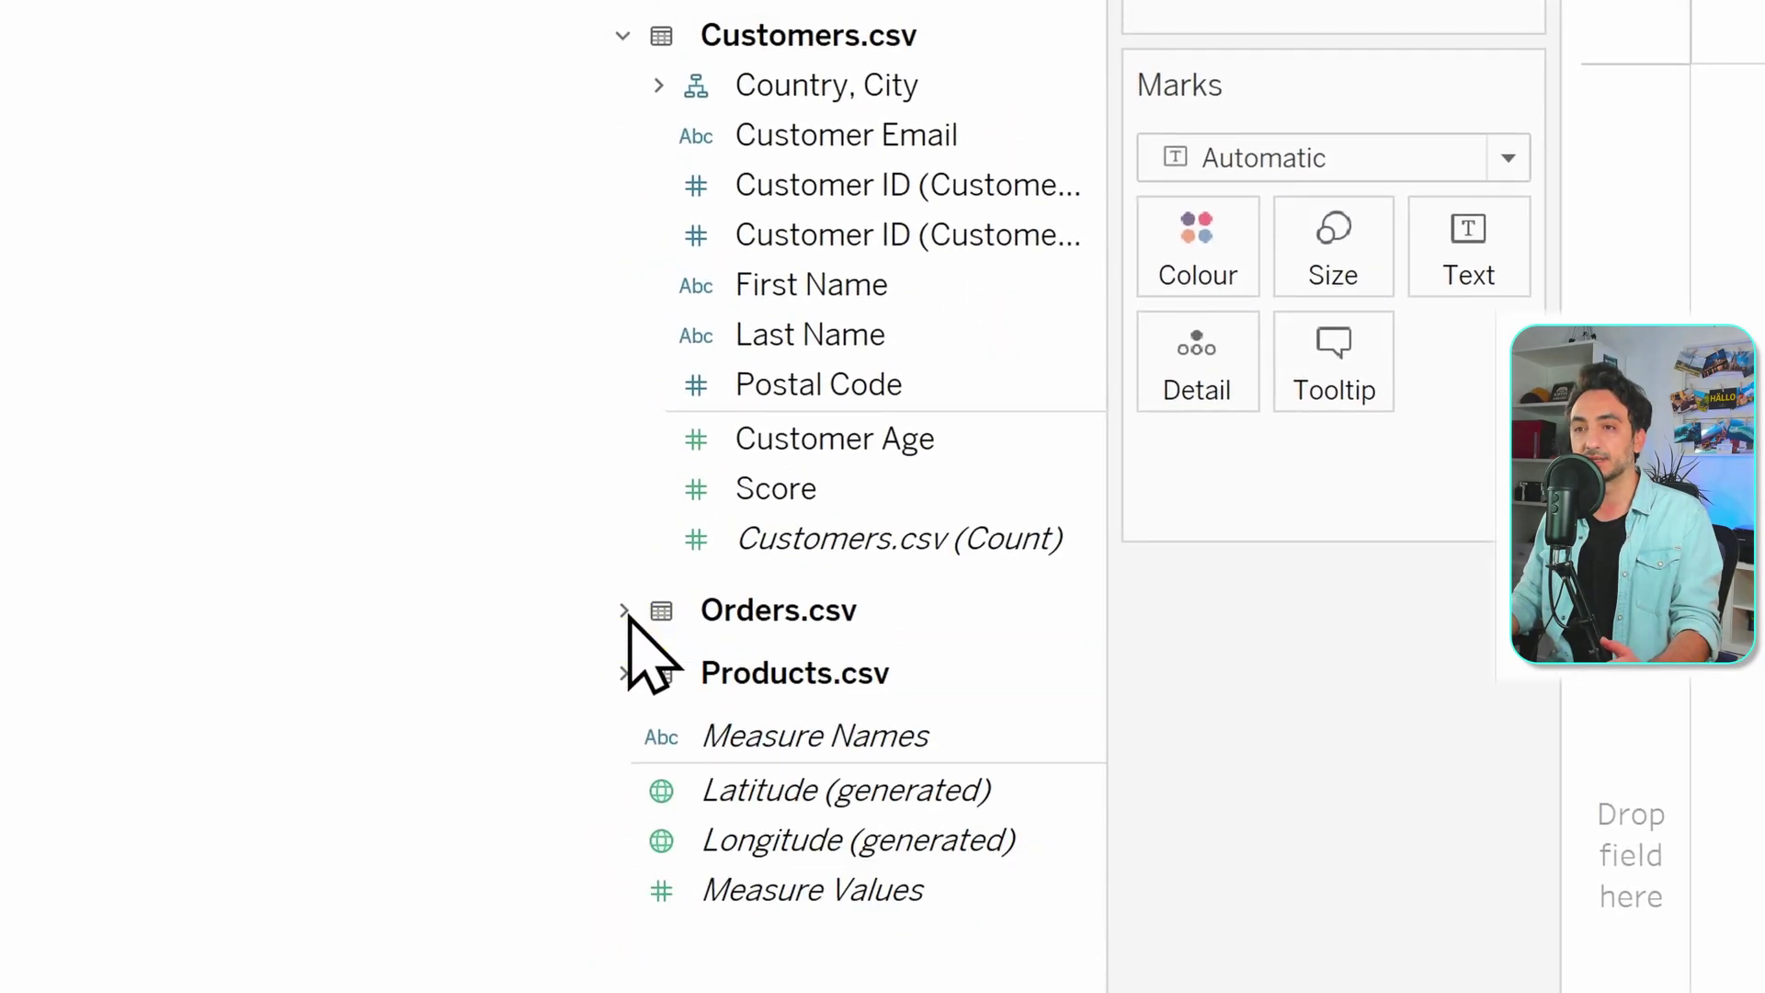
pyautogui.click(622, 37)
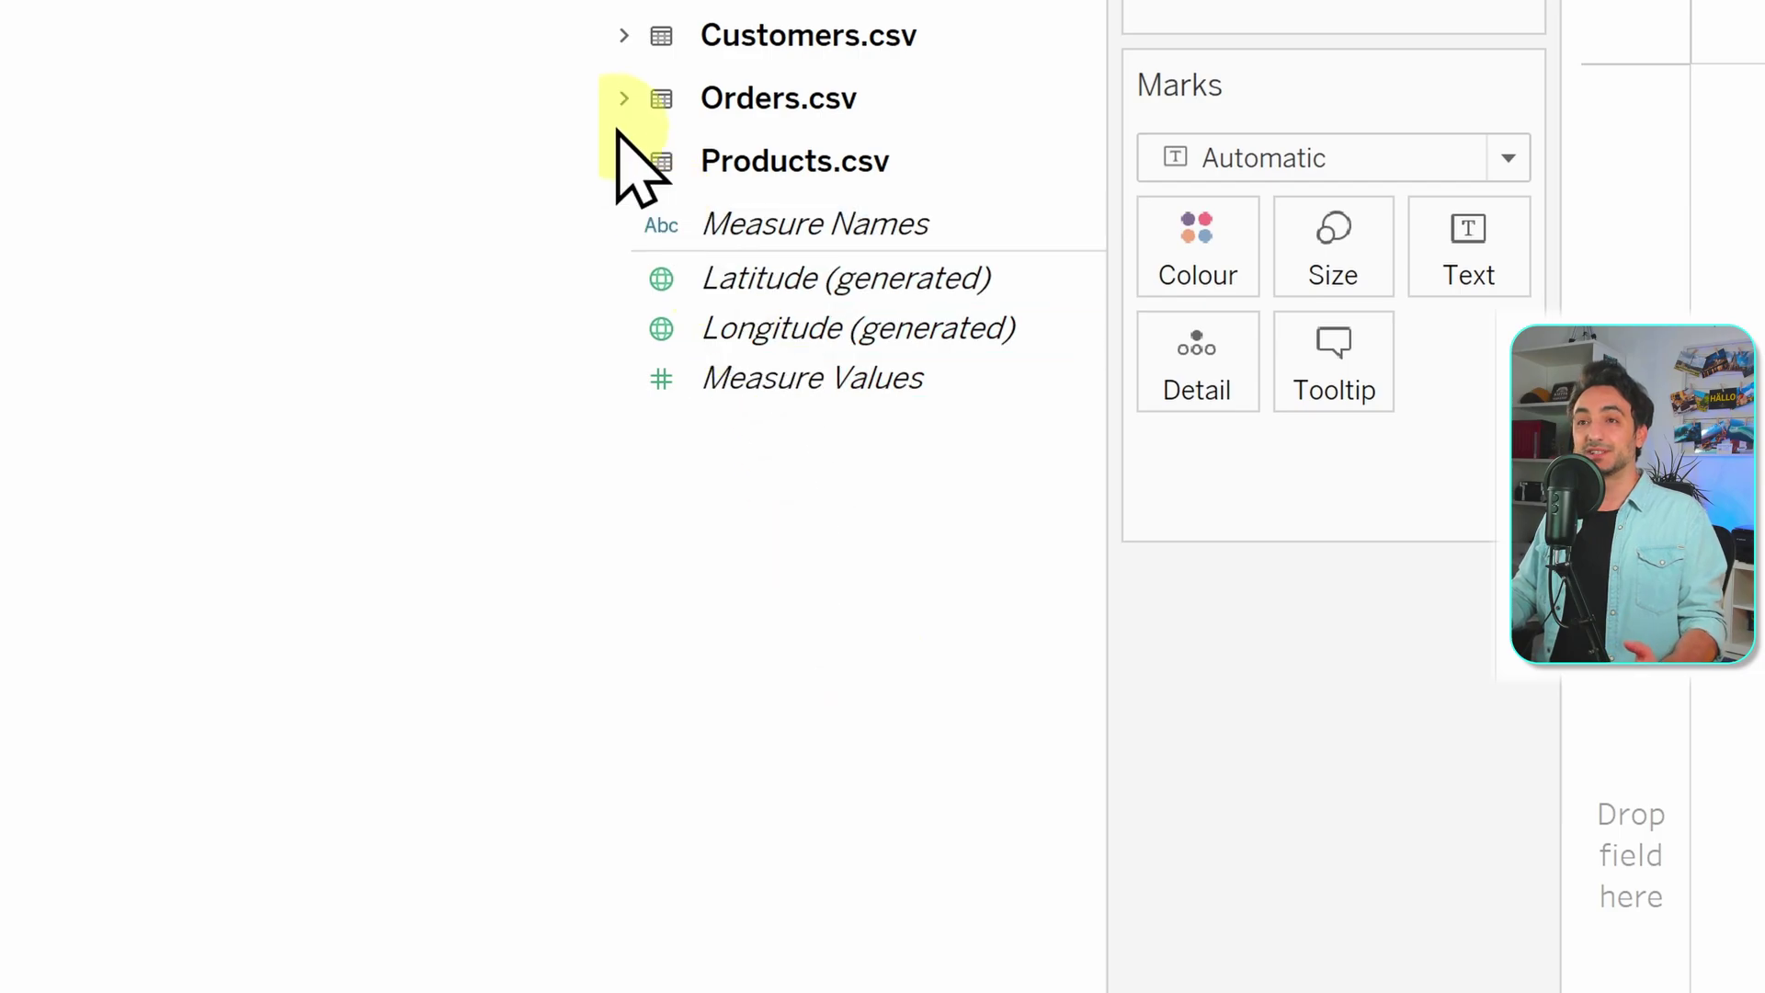
pyautogui.click(622, 99)
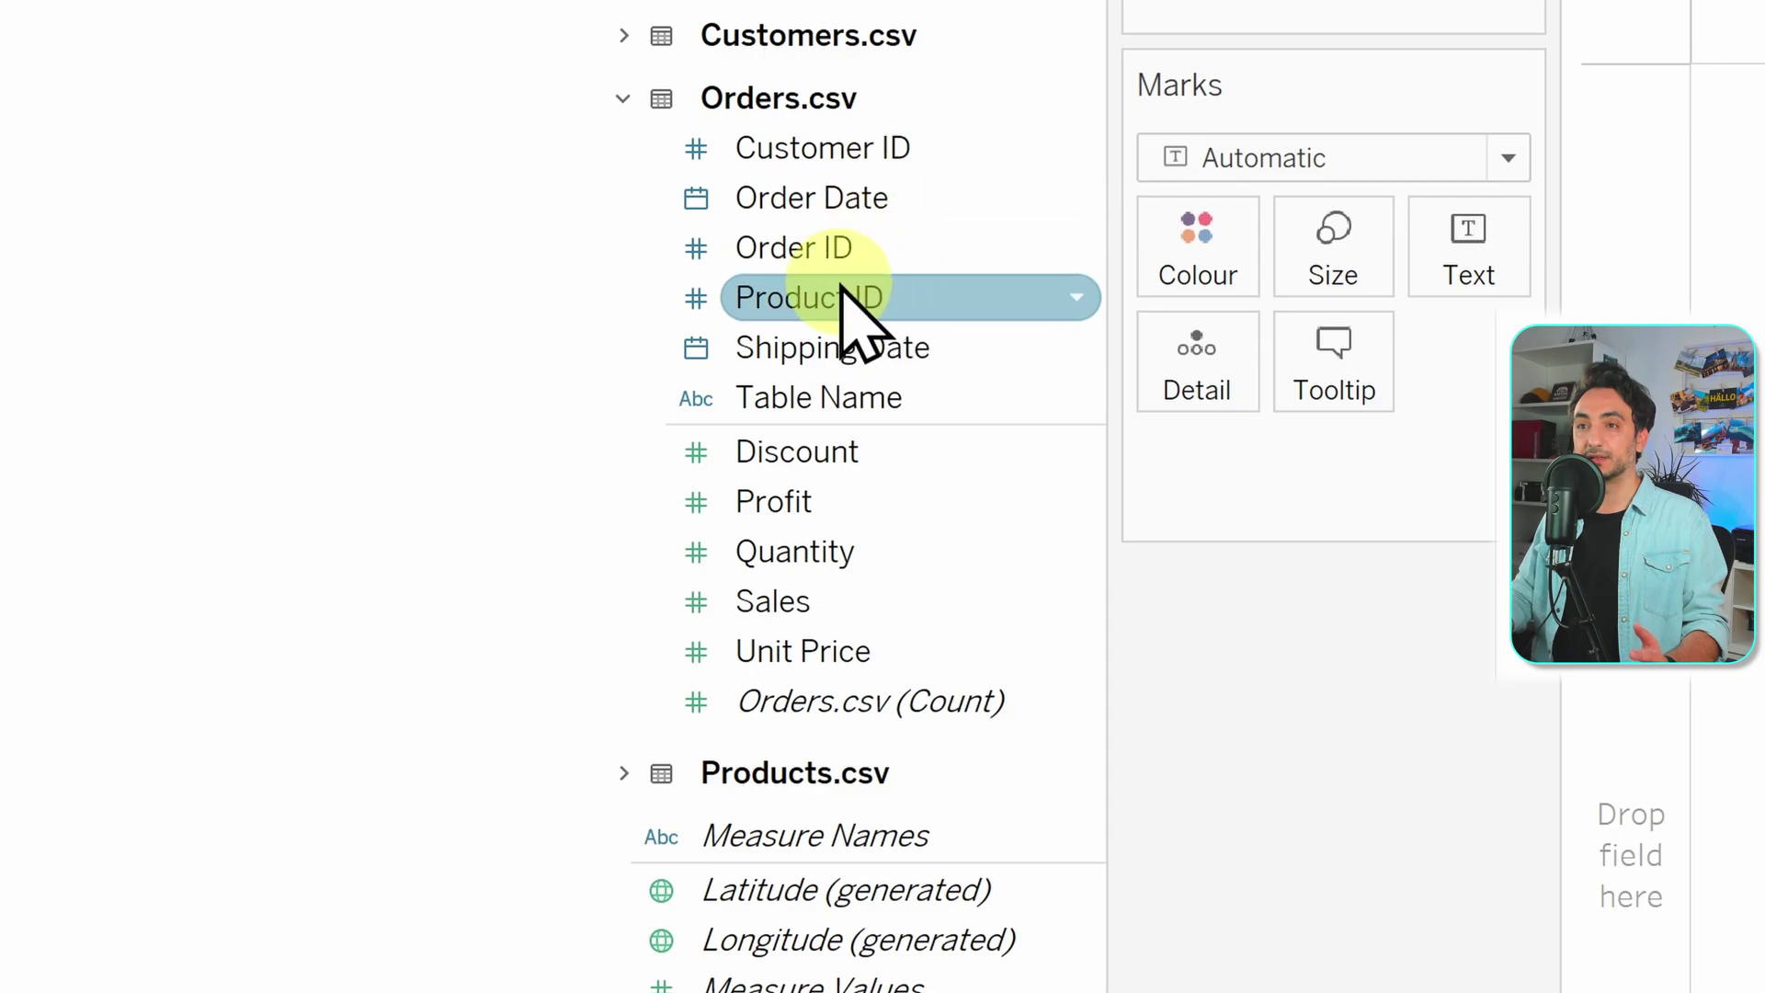
pyautogui.moveTo(843, 296); pyautogui.dragTo(882, 304)
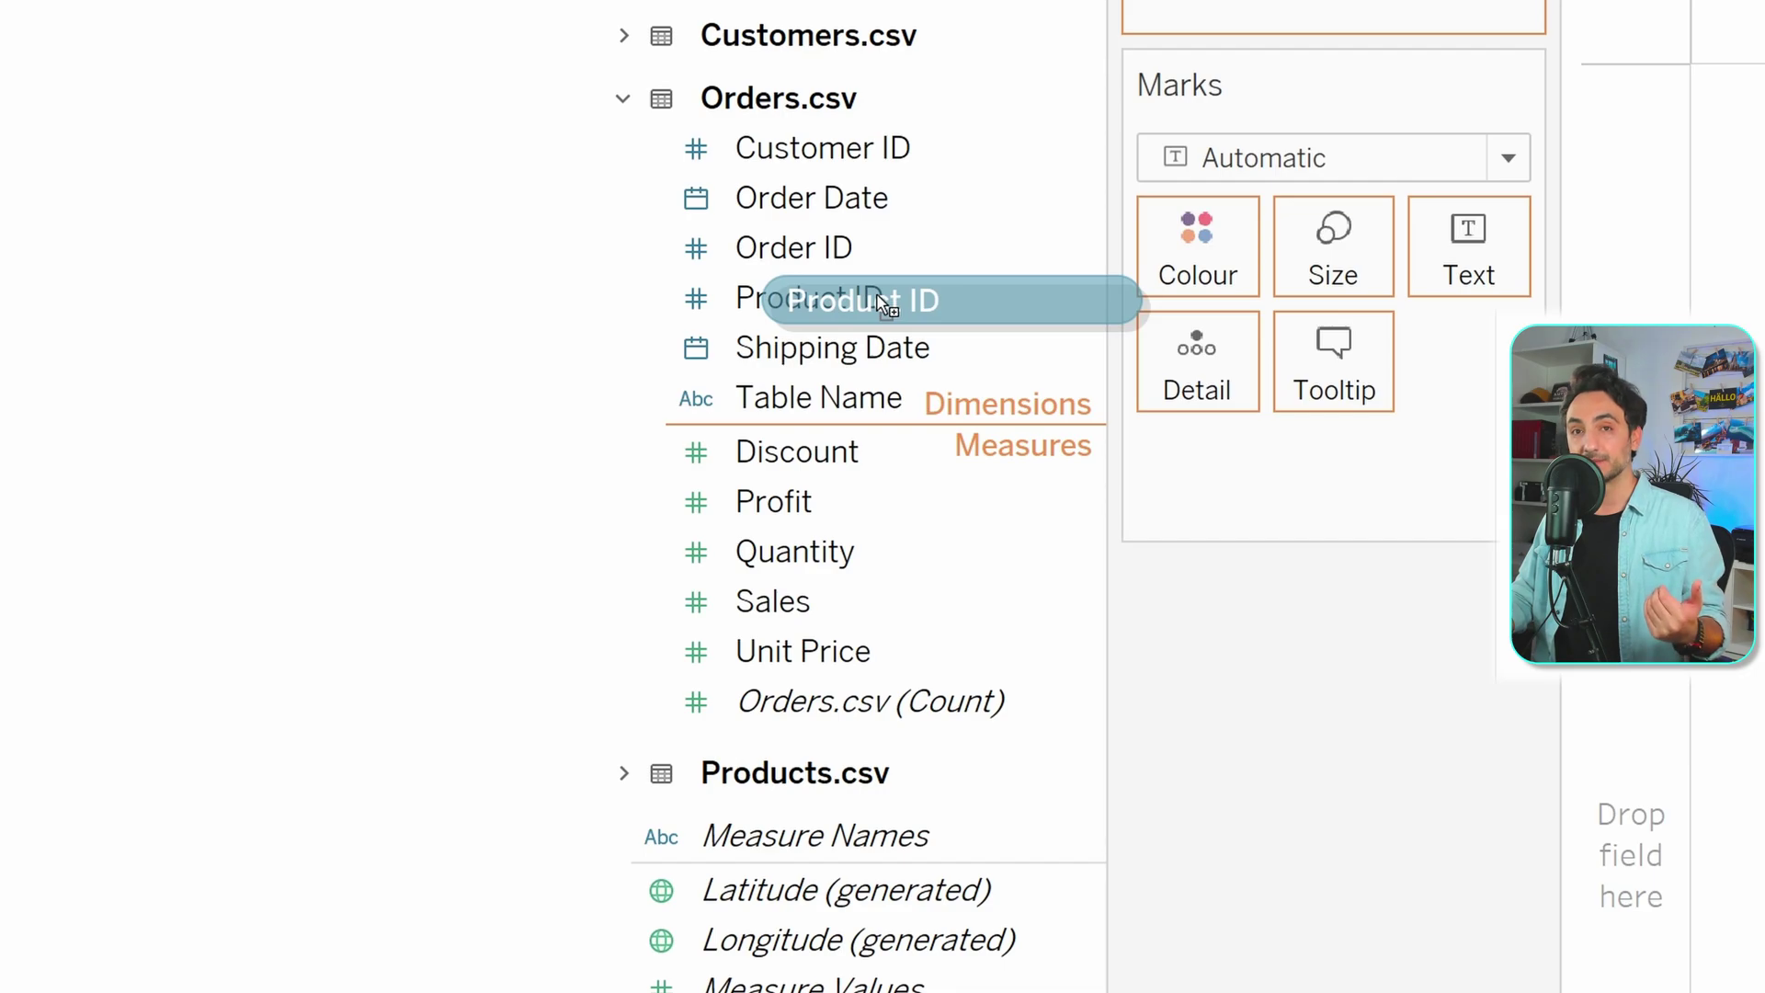
pyautogui.moveTo(880, 302); pyautogui.dragTo(878, 296)
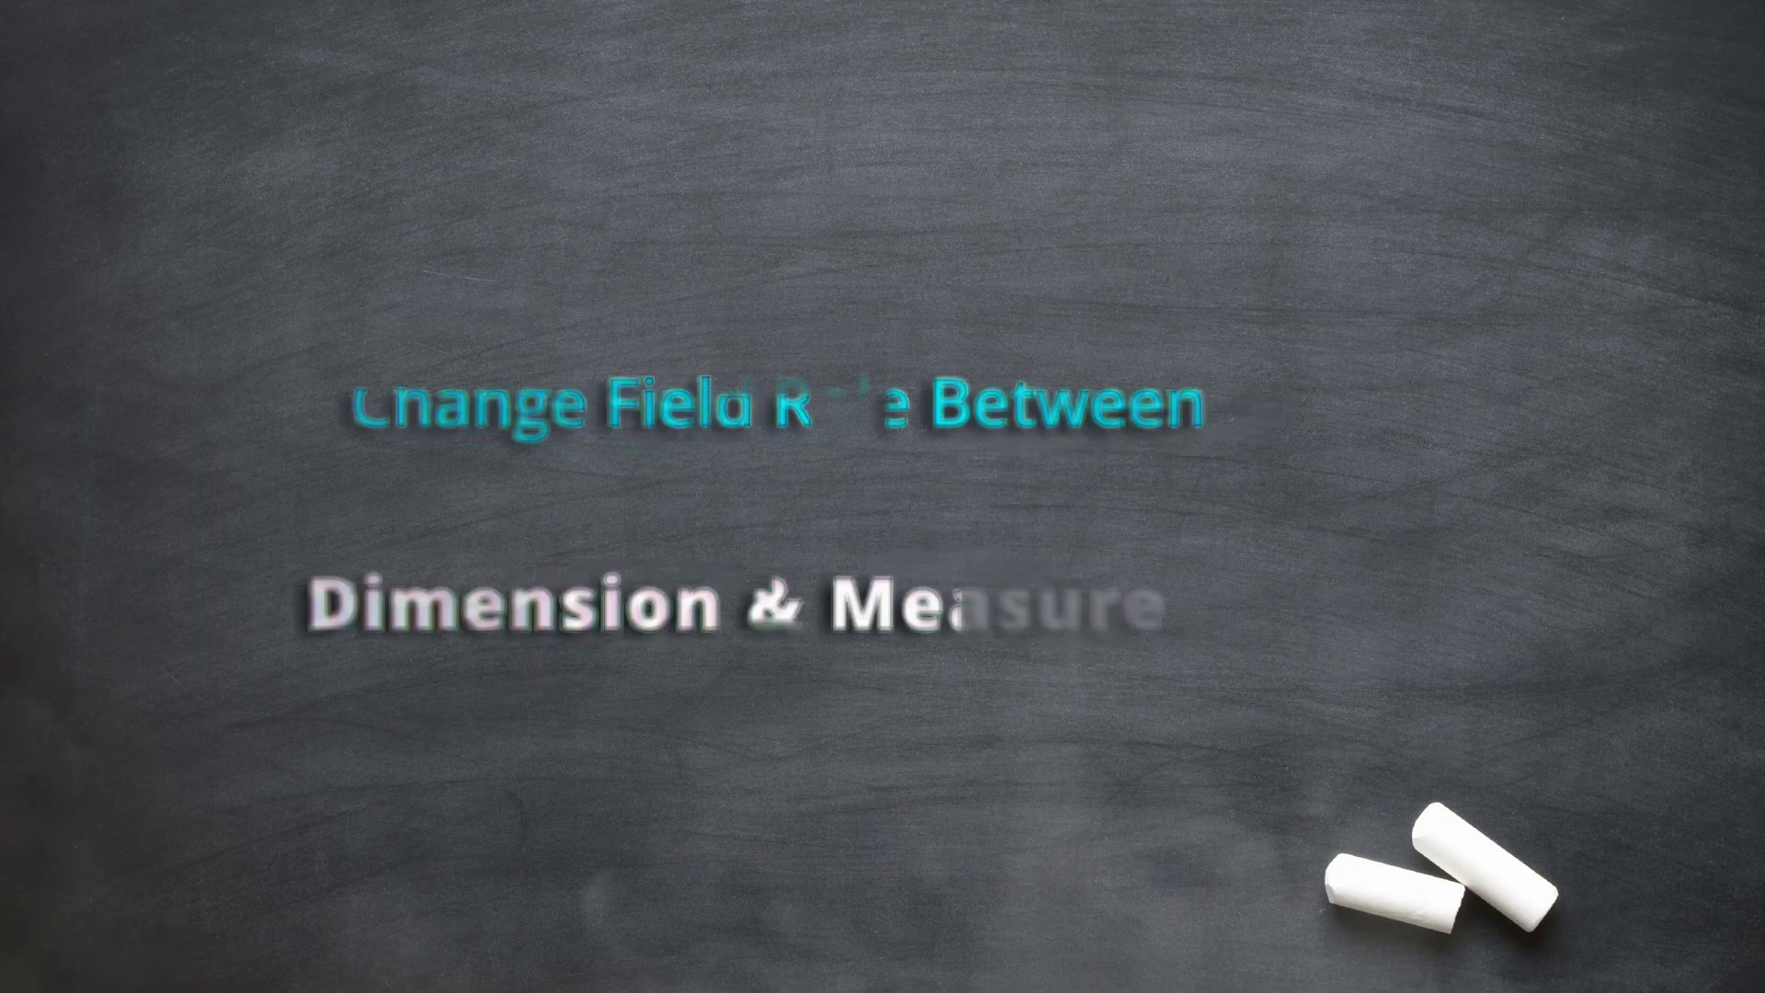
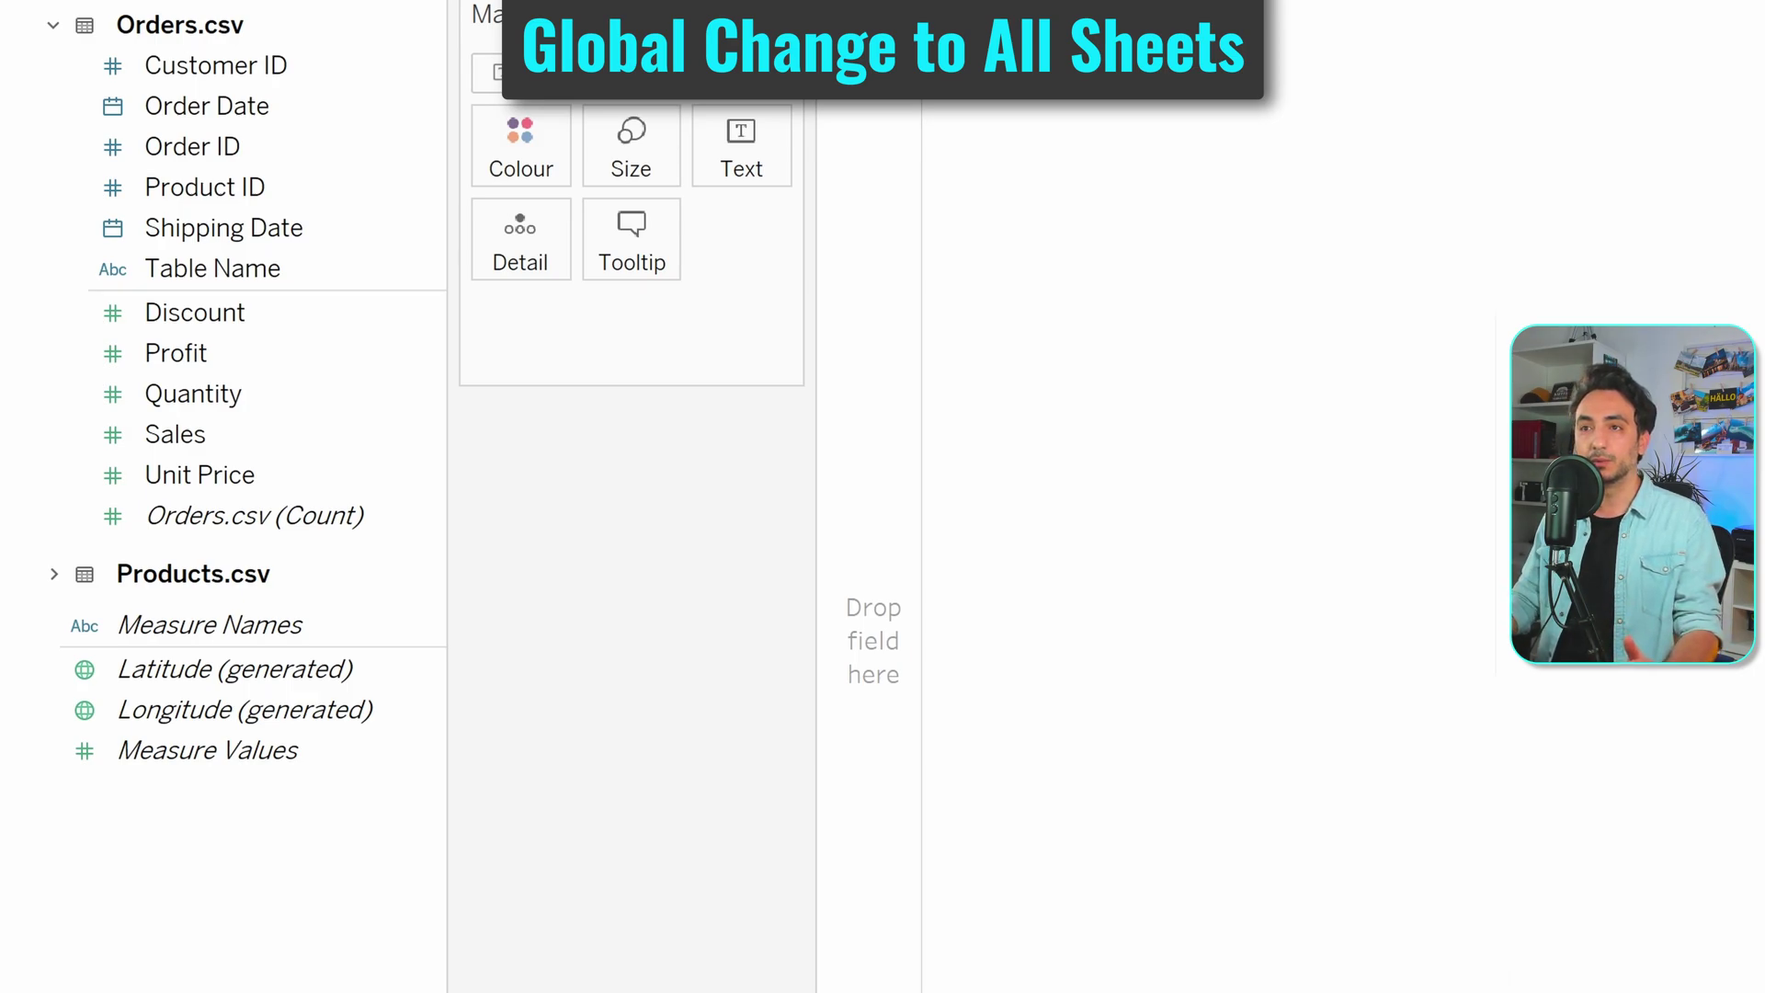
# - Convert the Order ID field of Orders.csv to a measure and back to a dimension in the data source
pyautogui.click(315, 179)
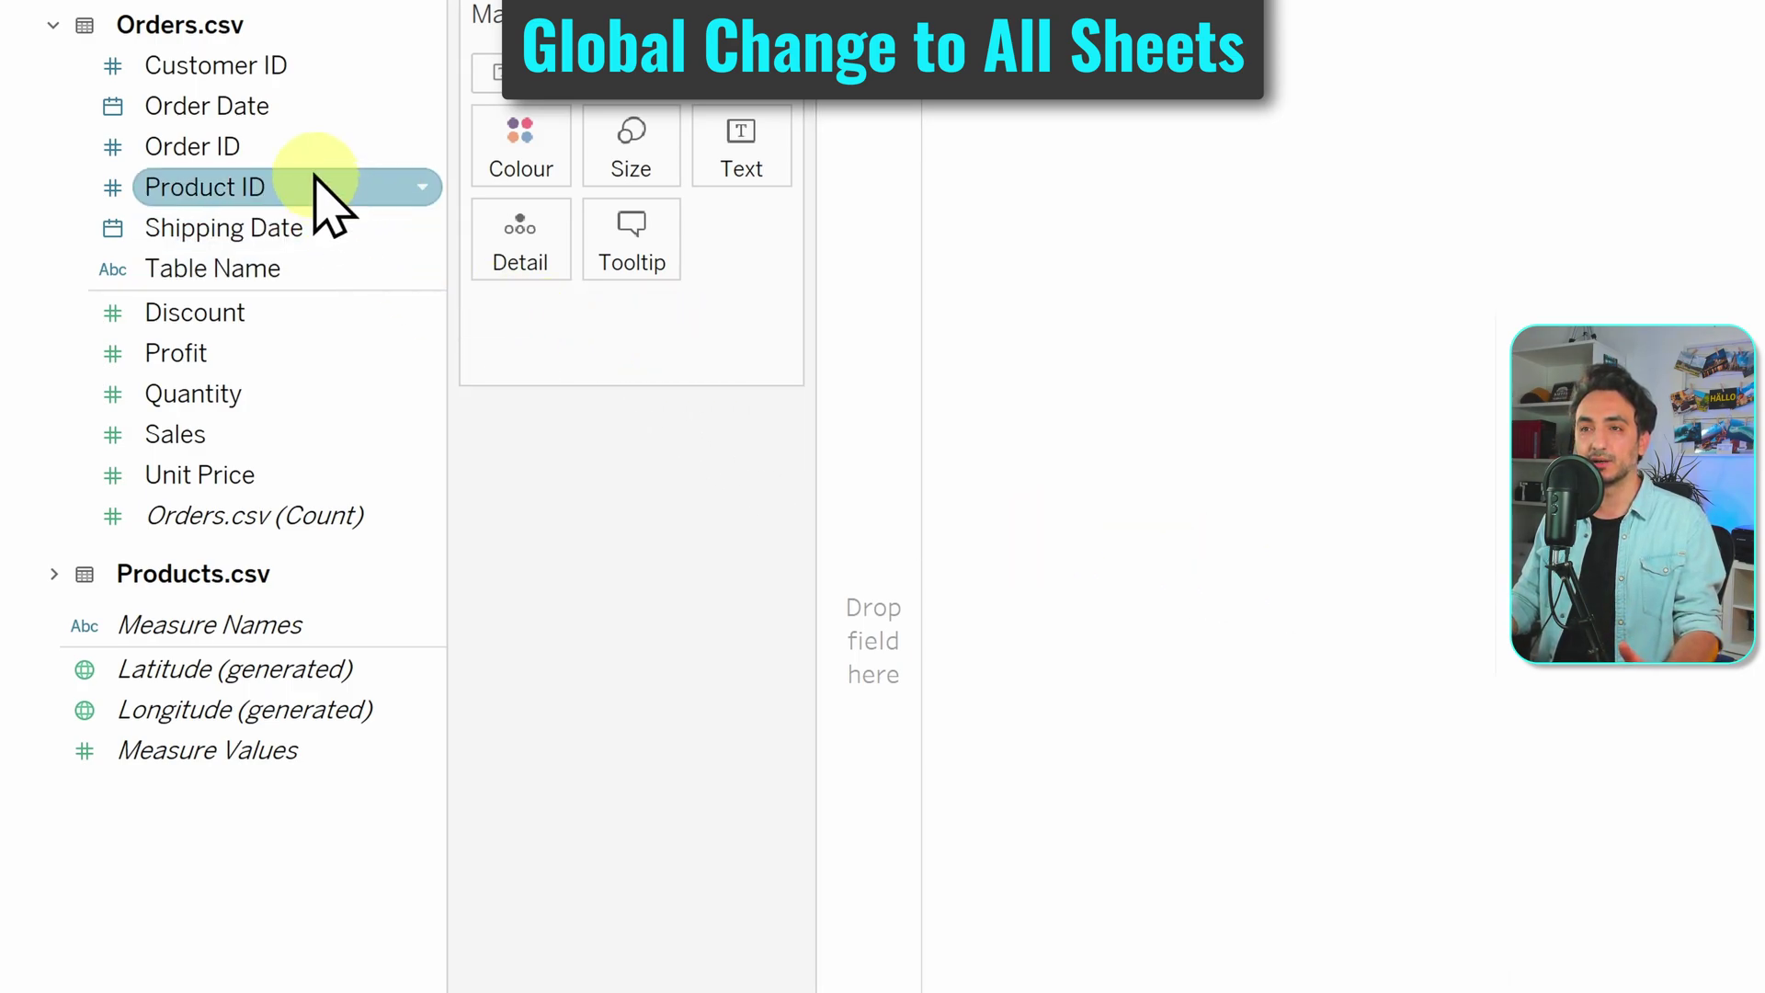
pyautogui.click(295, 149)
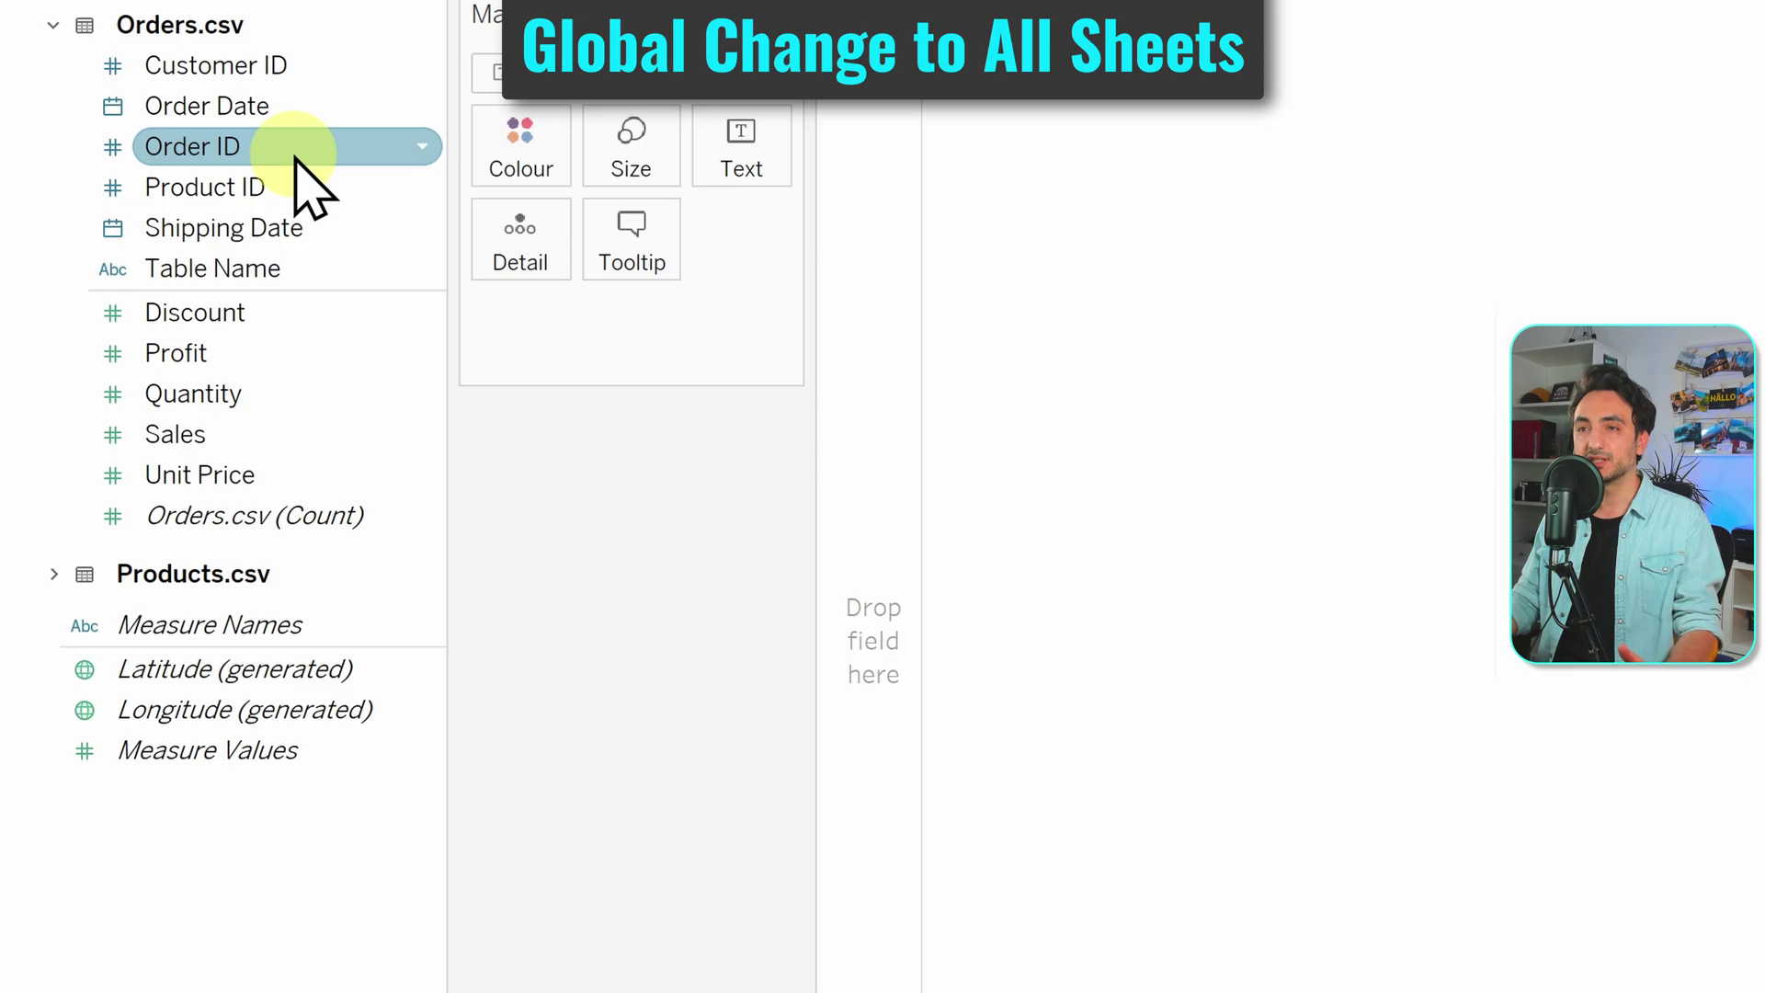
pyautogui.rightClick(294, 151)
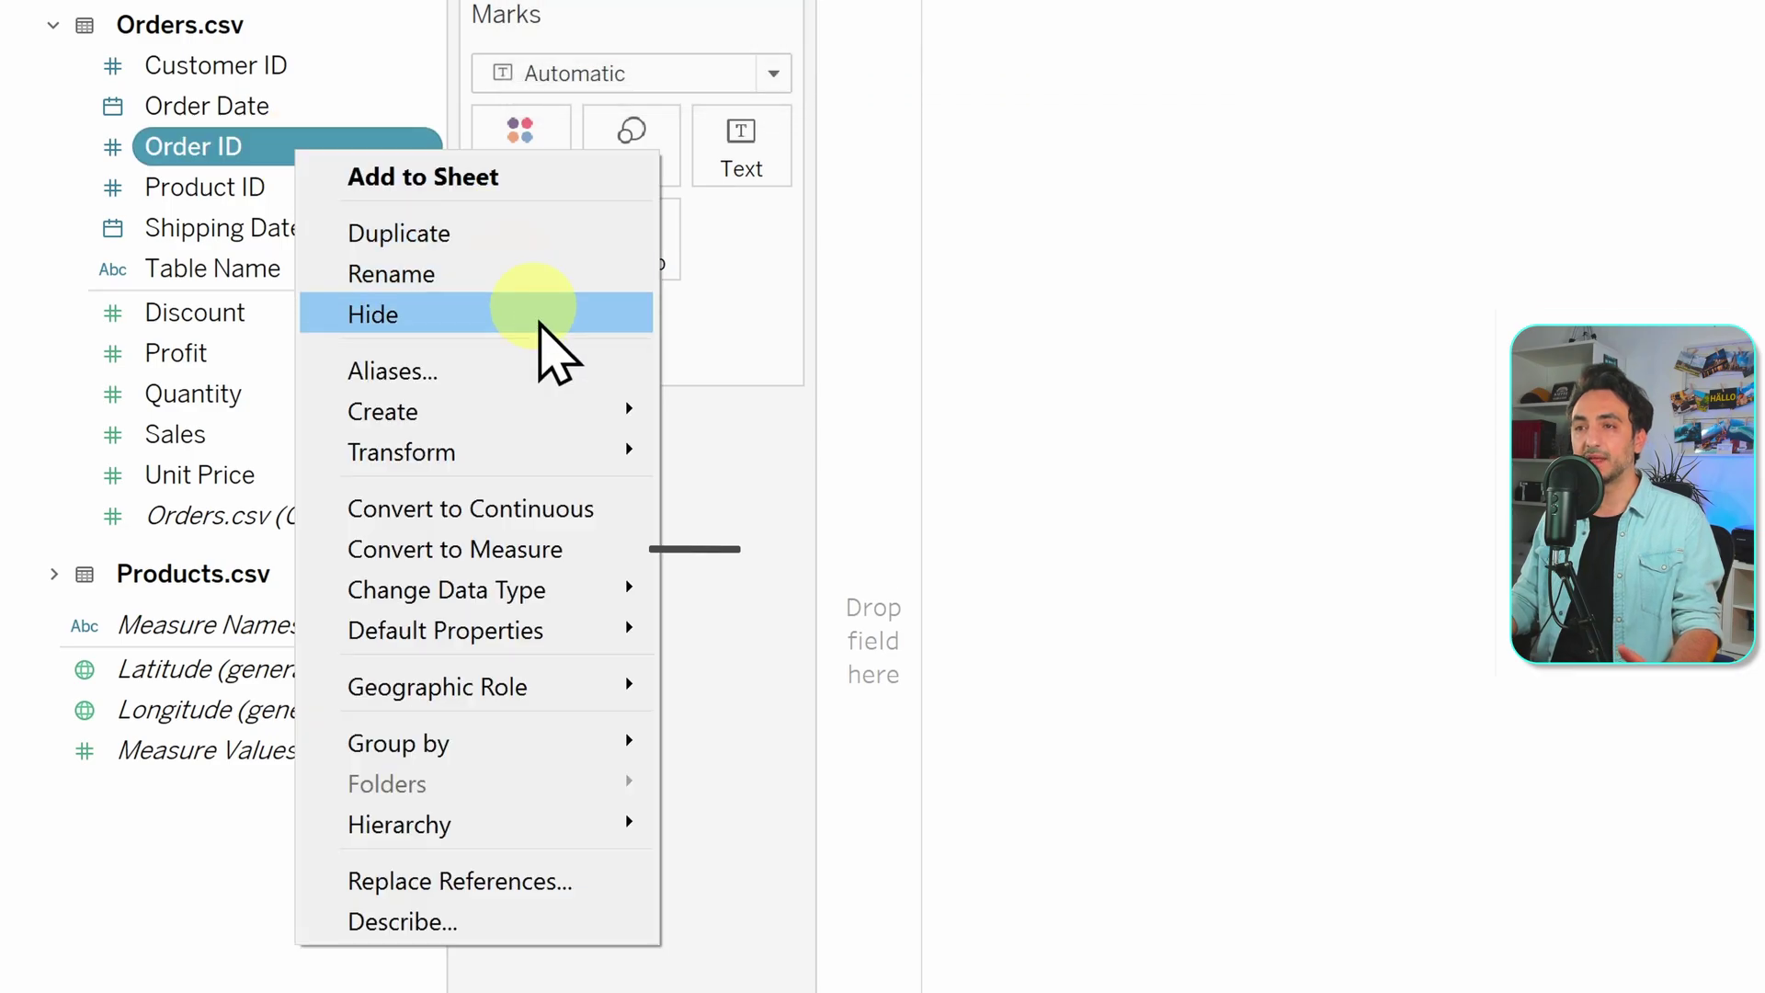
pyautogui.click(598, 552)
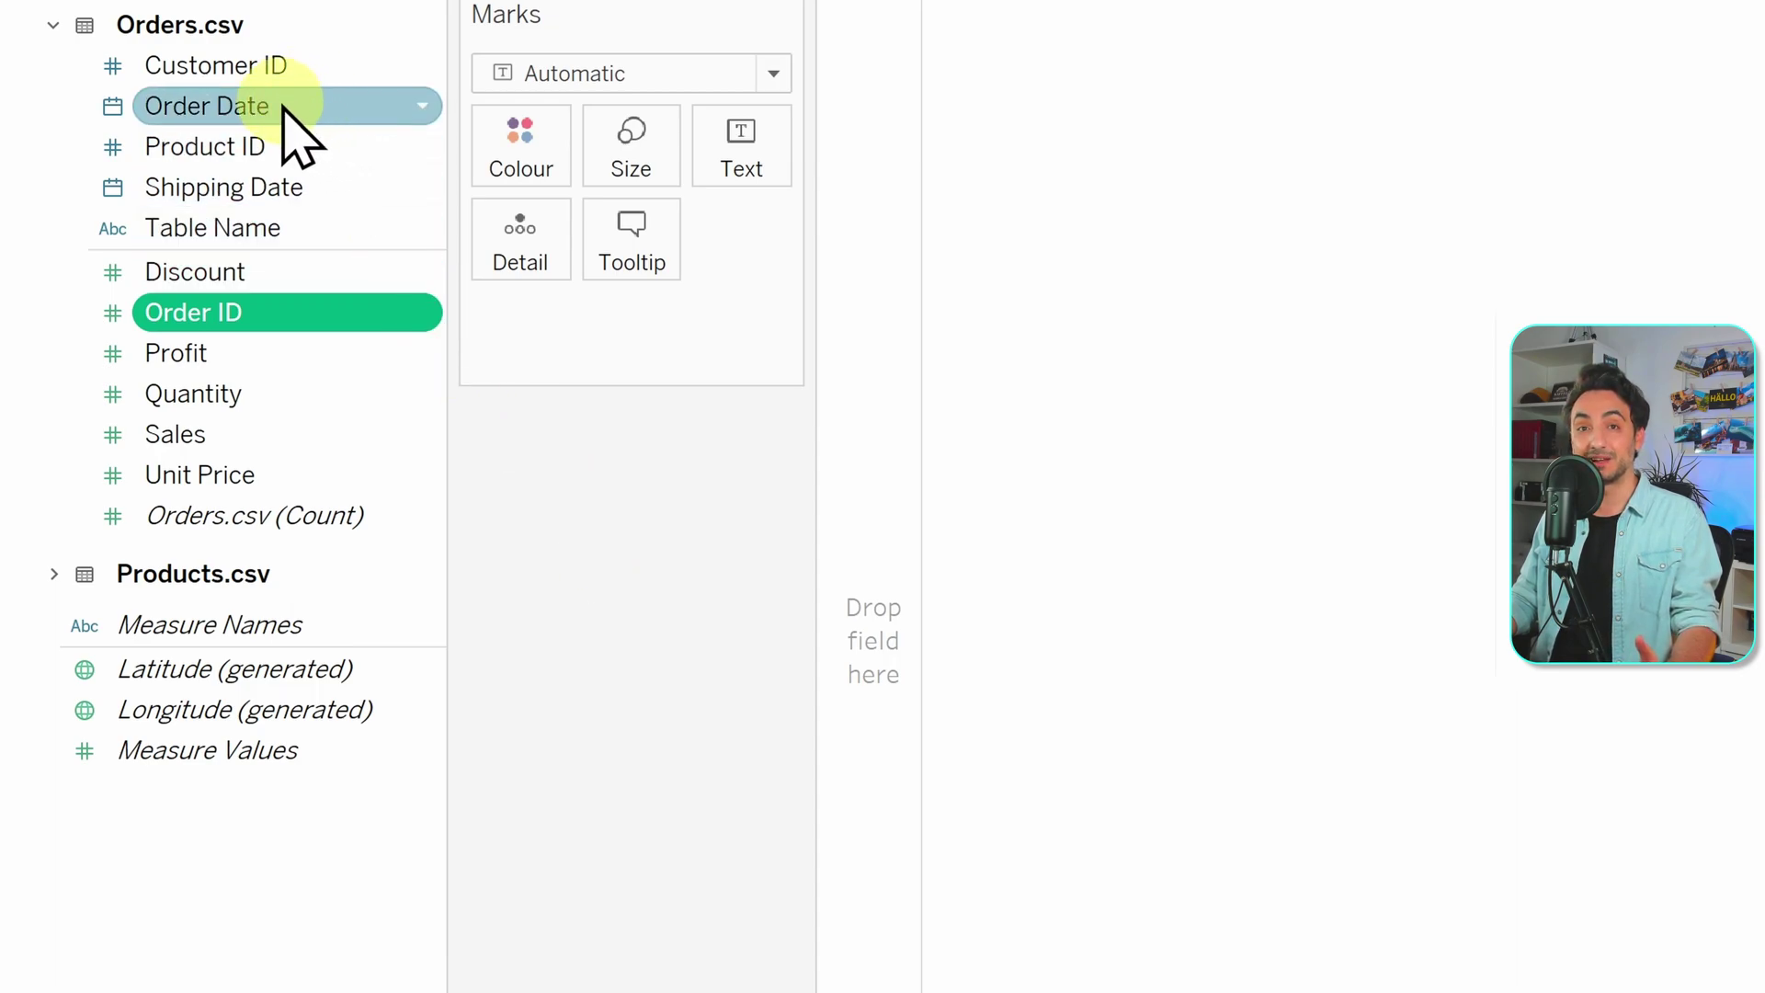
pyautogui.rightClick(289, 311)
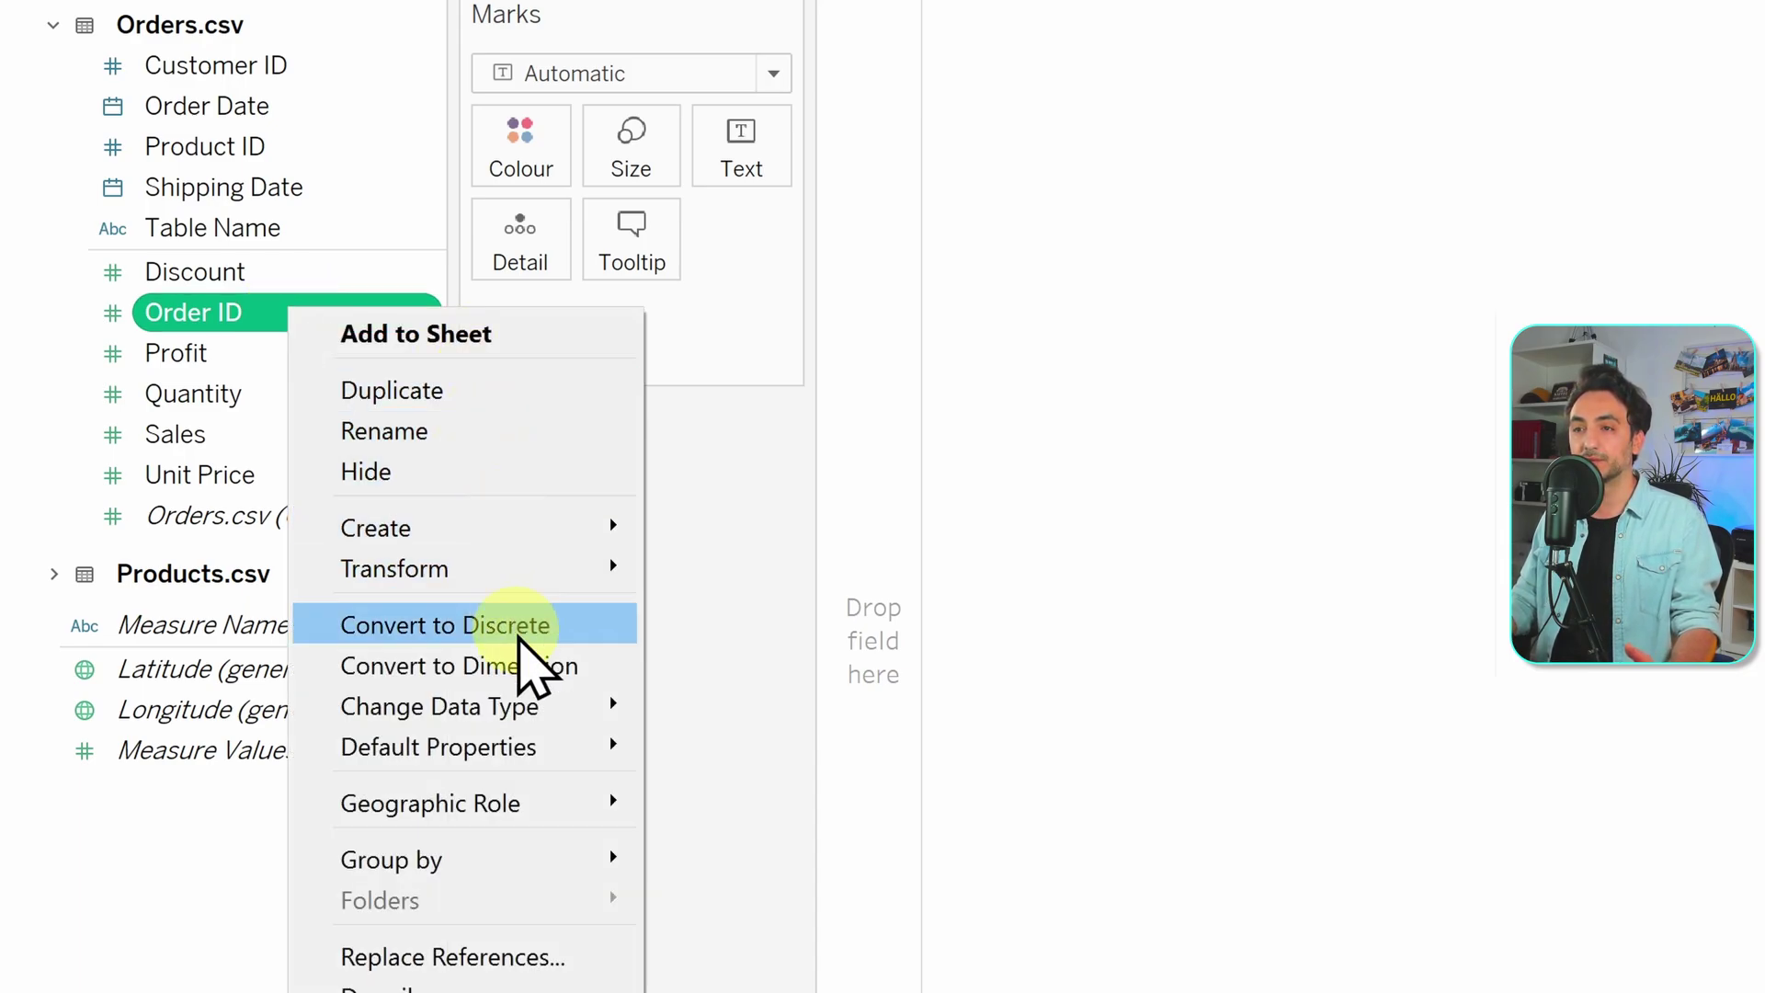
pyautogui.click(523, 662)
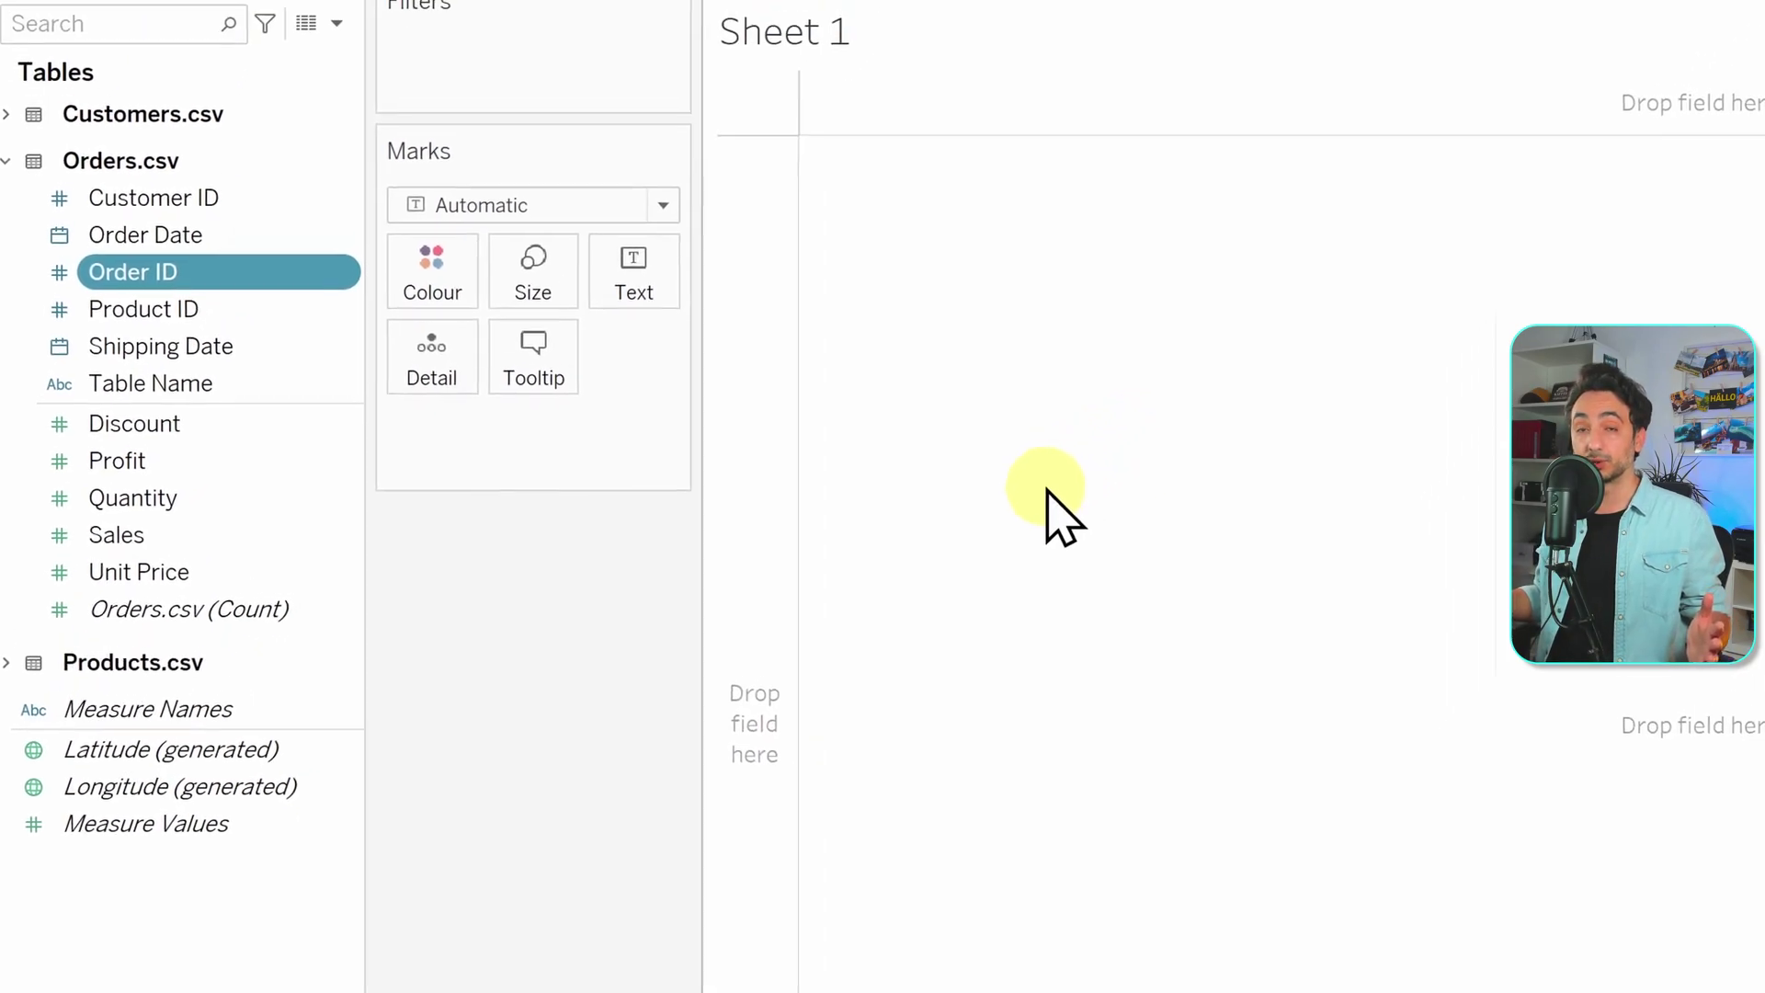
# - Place Order ID on Rows and change it to a Sum measure for this sheet only
pyautogui.moveTo(157, 395); pyautogui.dragTo(983, 90)
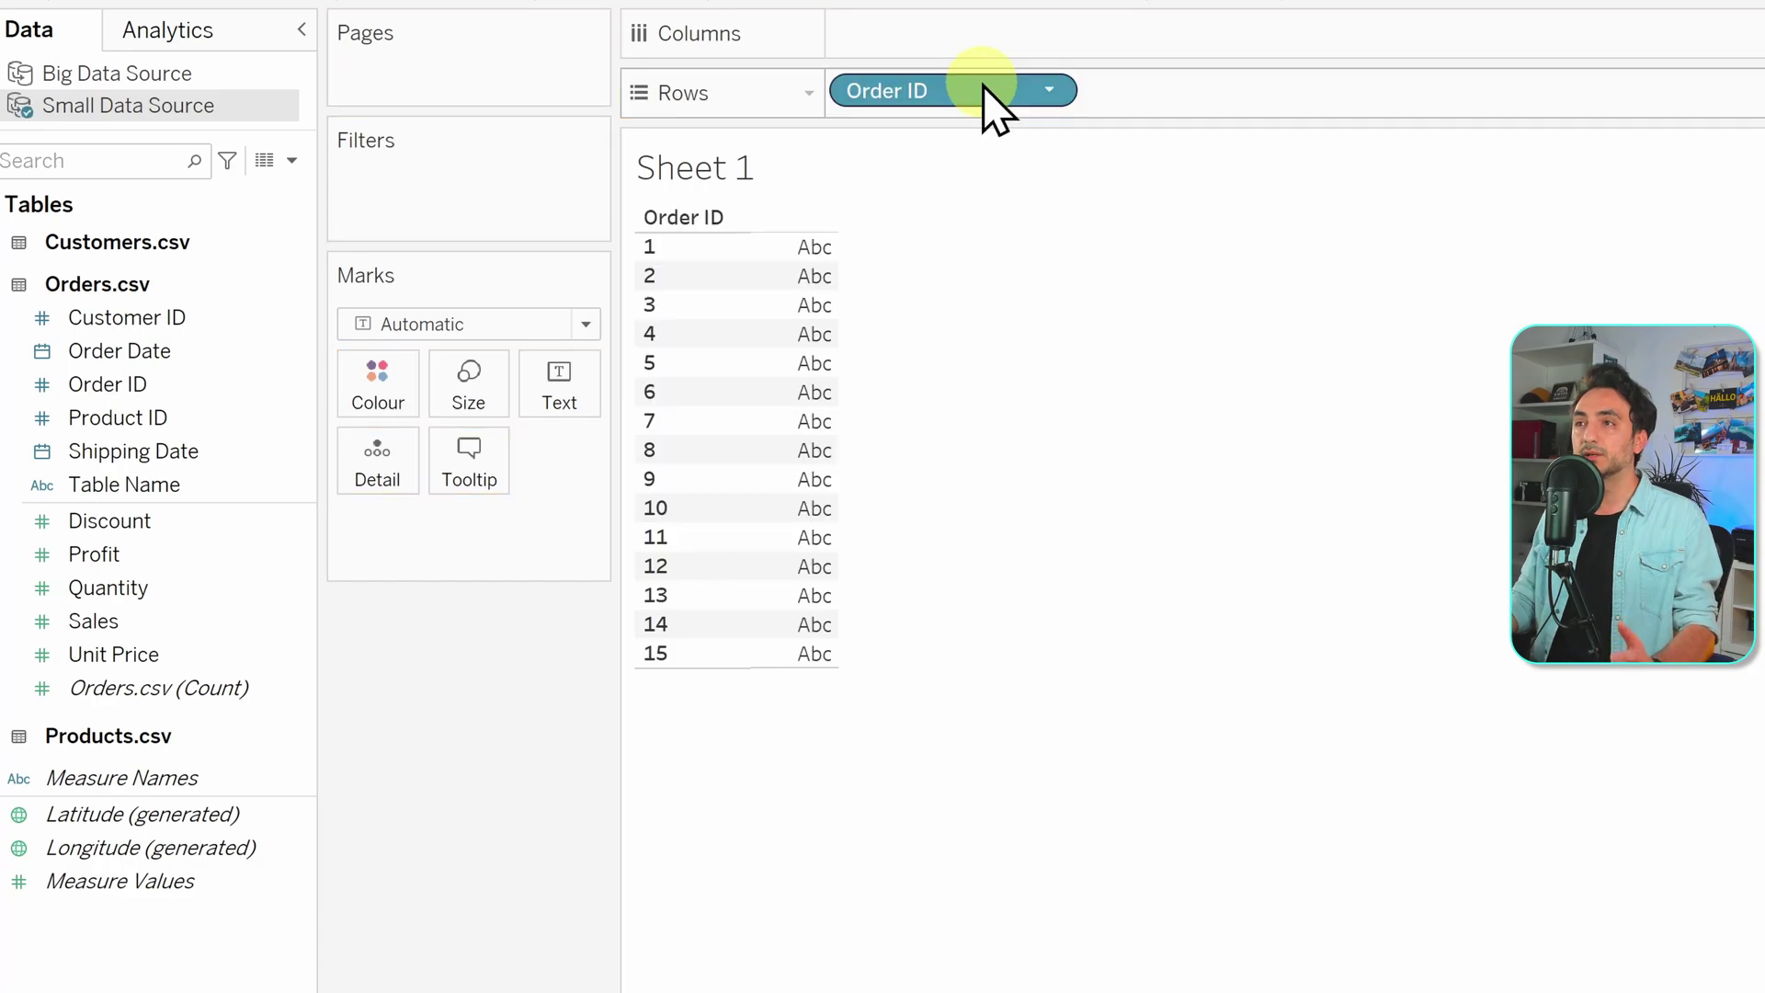
pyautogui.rightClick(985, 84)
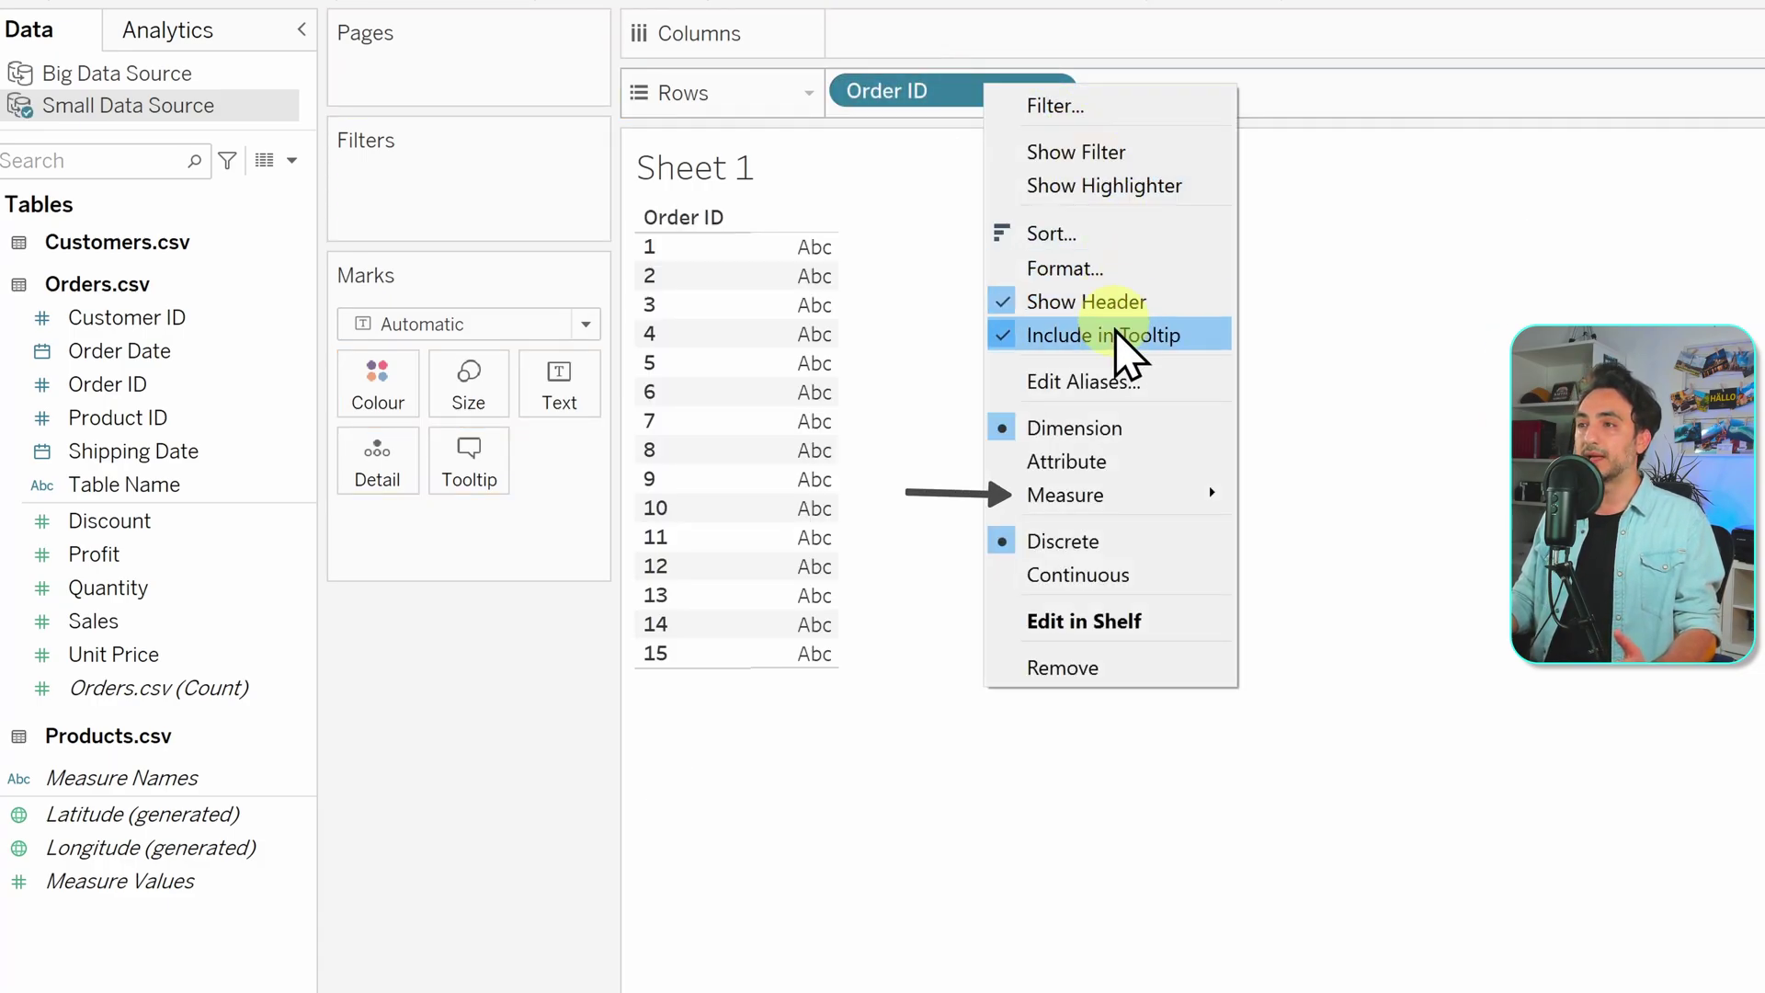
pyautogui.moveTo(1123, 498)
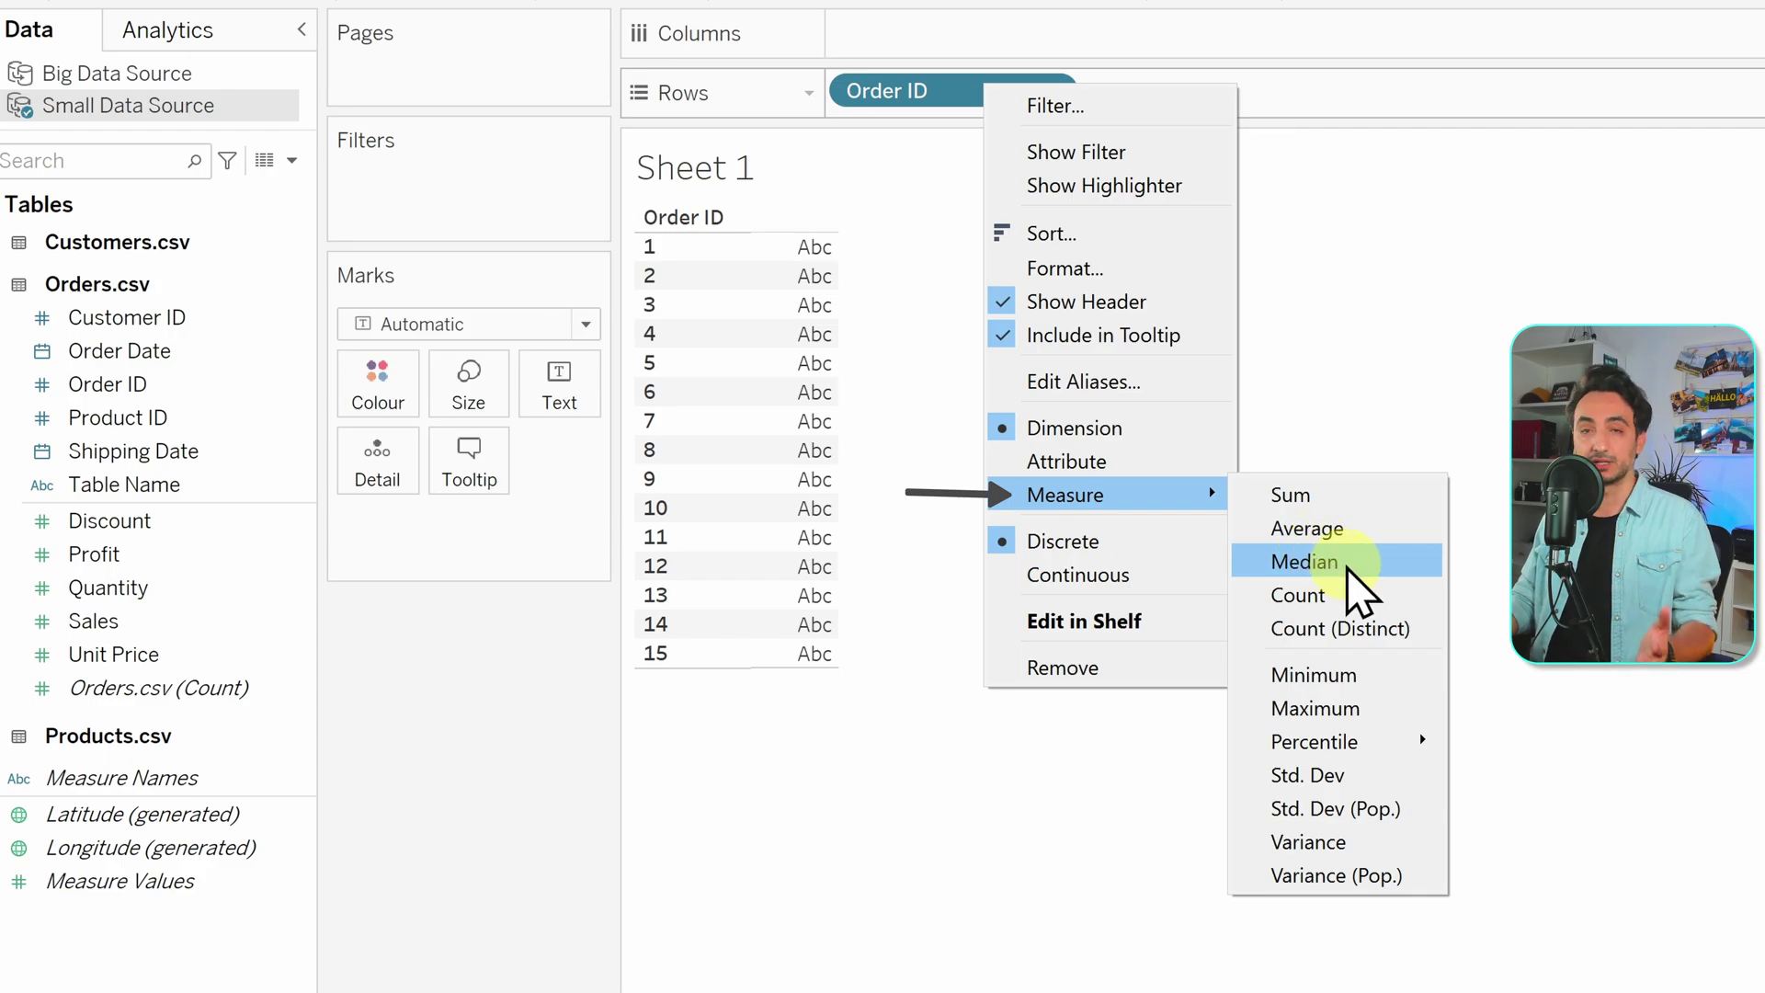
pyautogui.click(1315, 496)
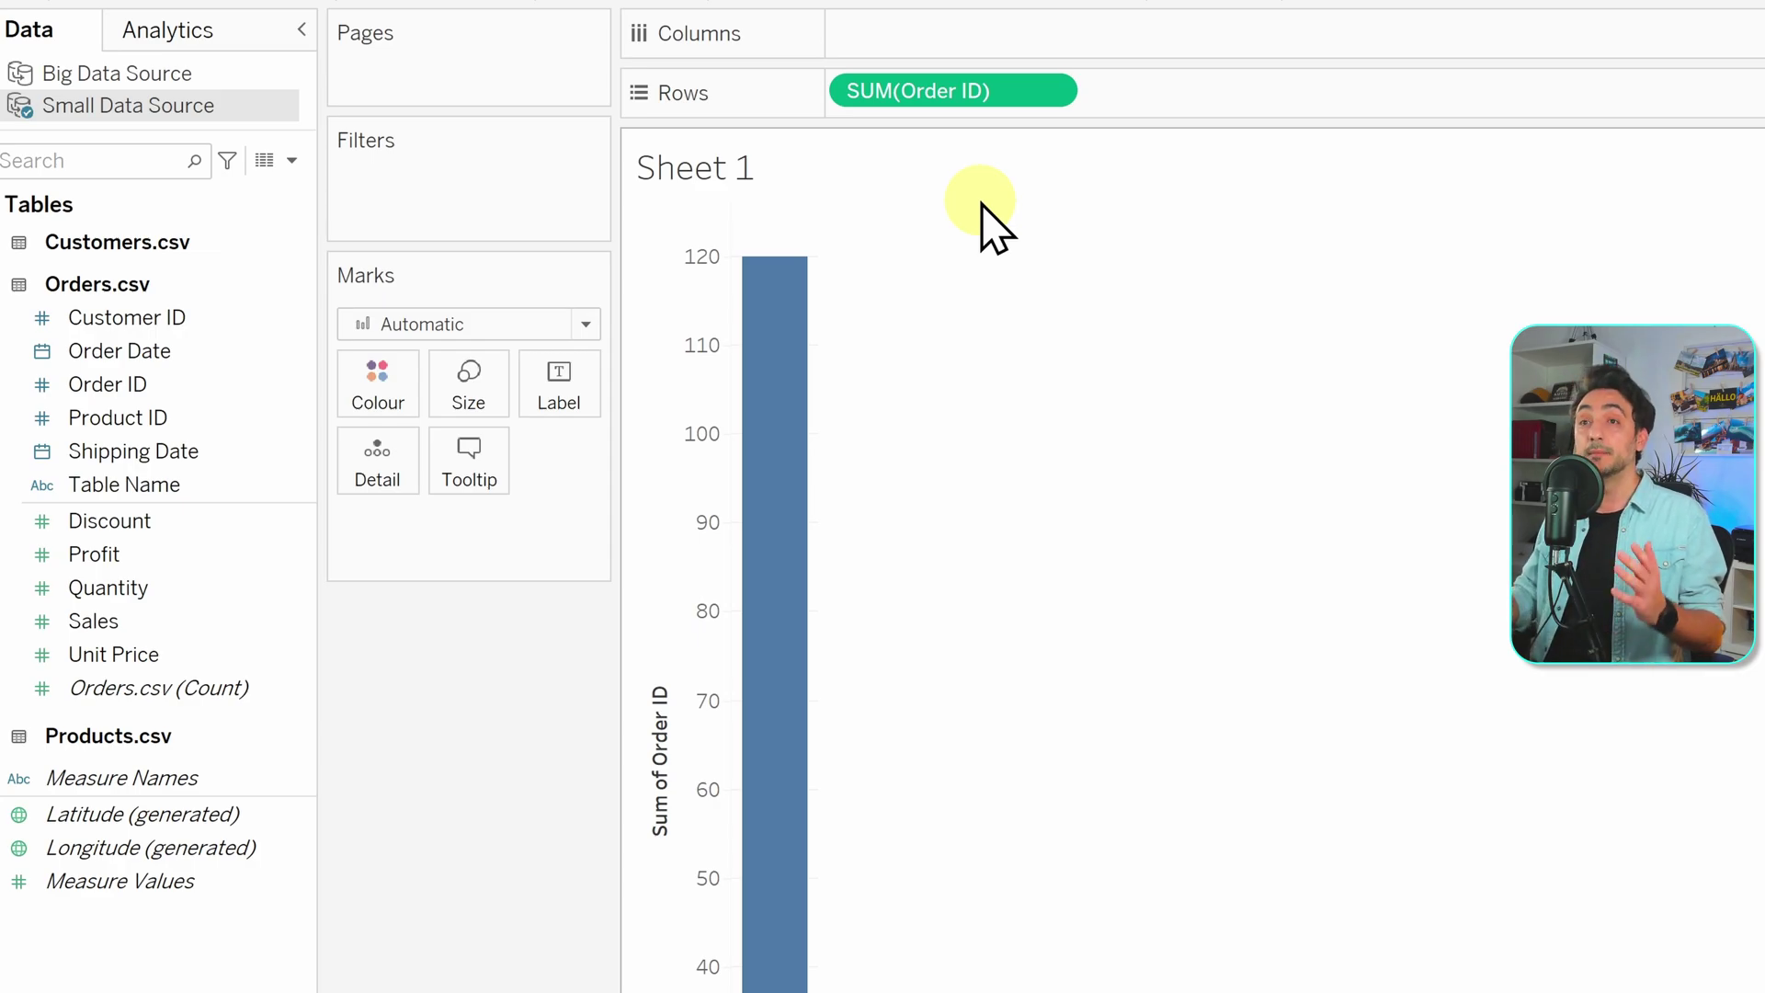
# - Show the Orders.csv fields of Small Data Source and add Sales to the empty sheet as text
pyautogui.click(165, 405)
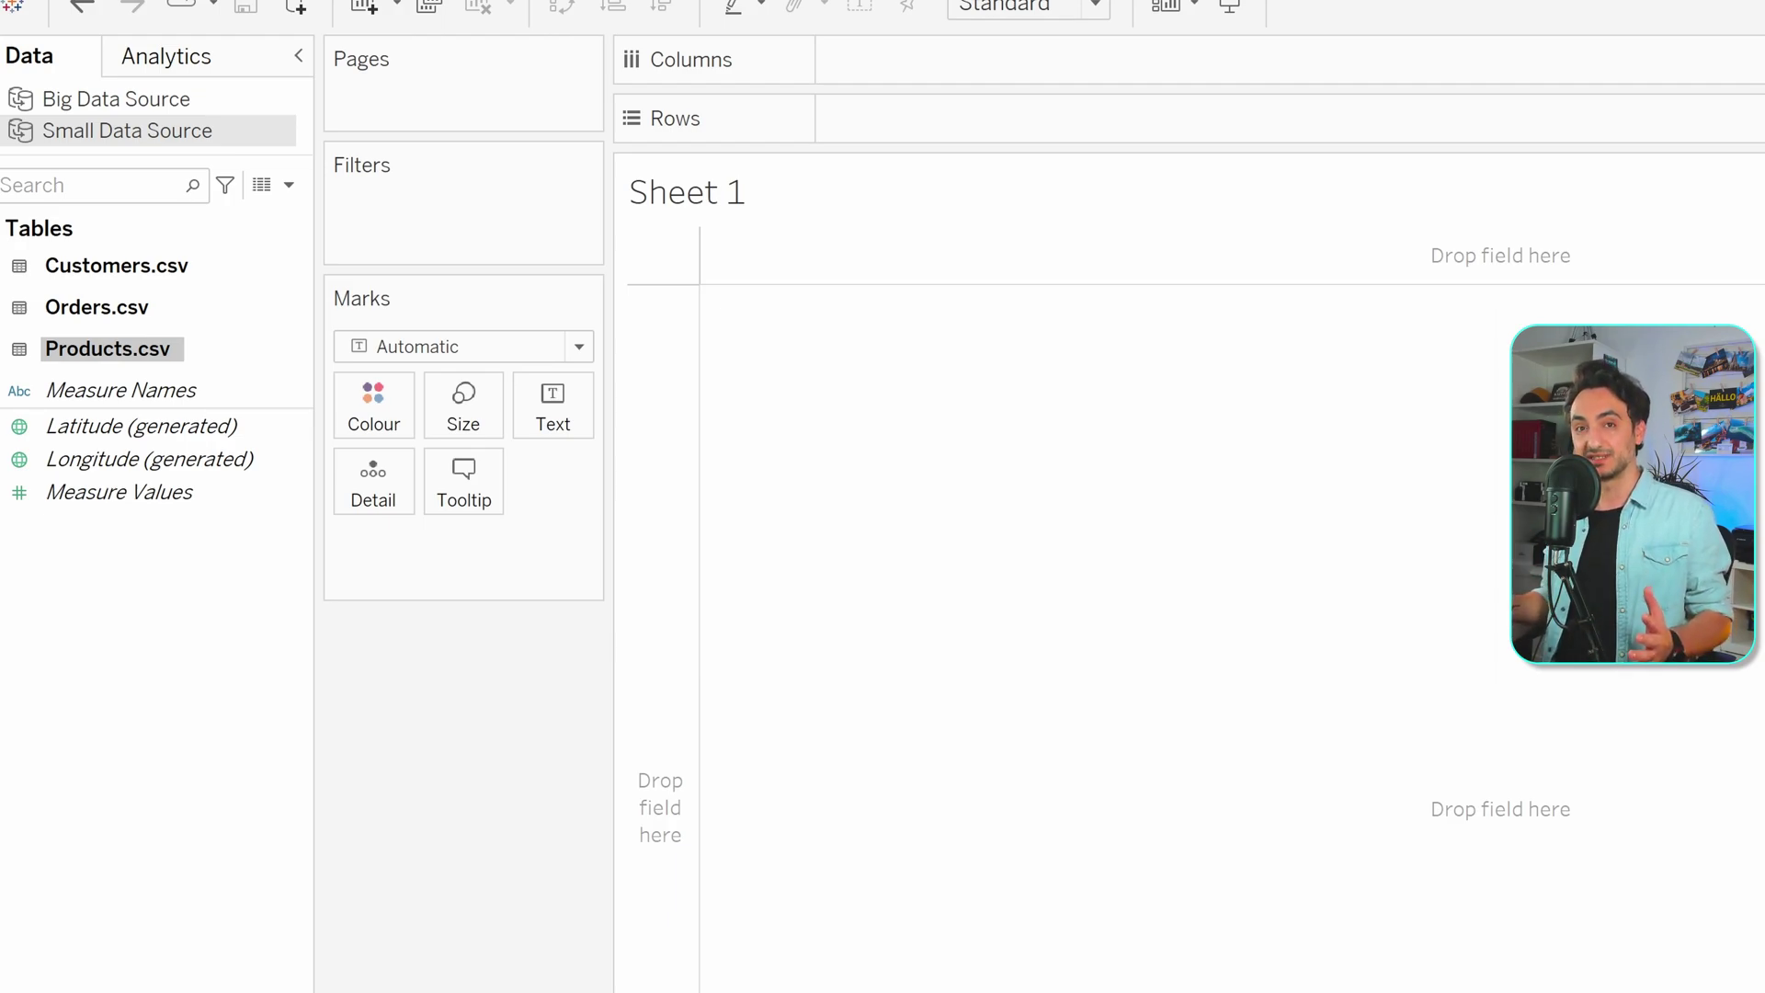
pyautogui.click(5, 317)
pyautogui.click(153, 138)
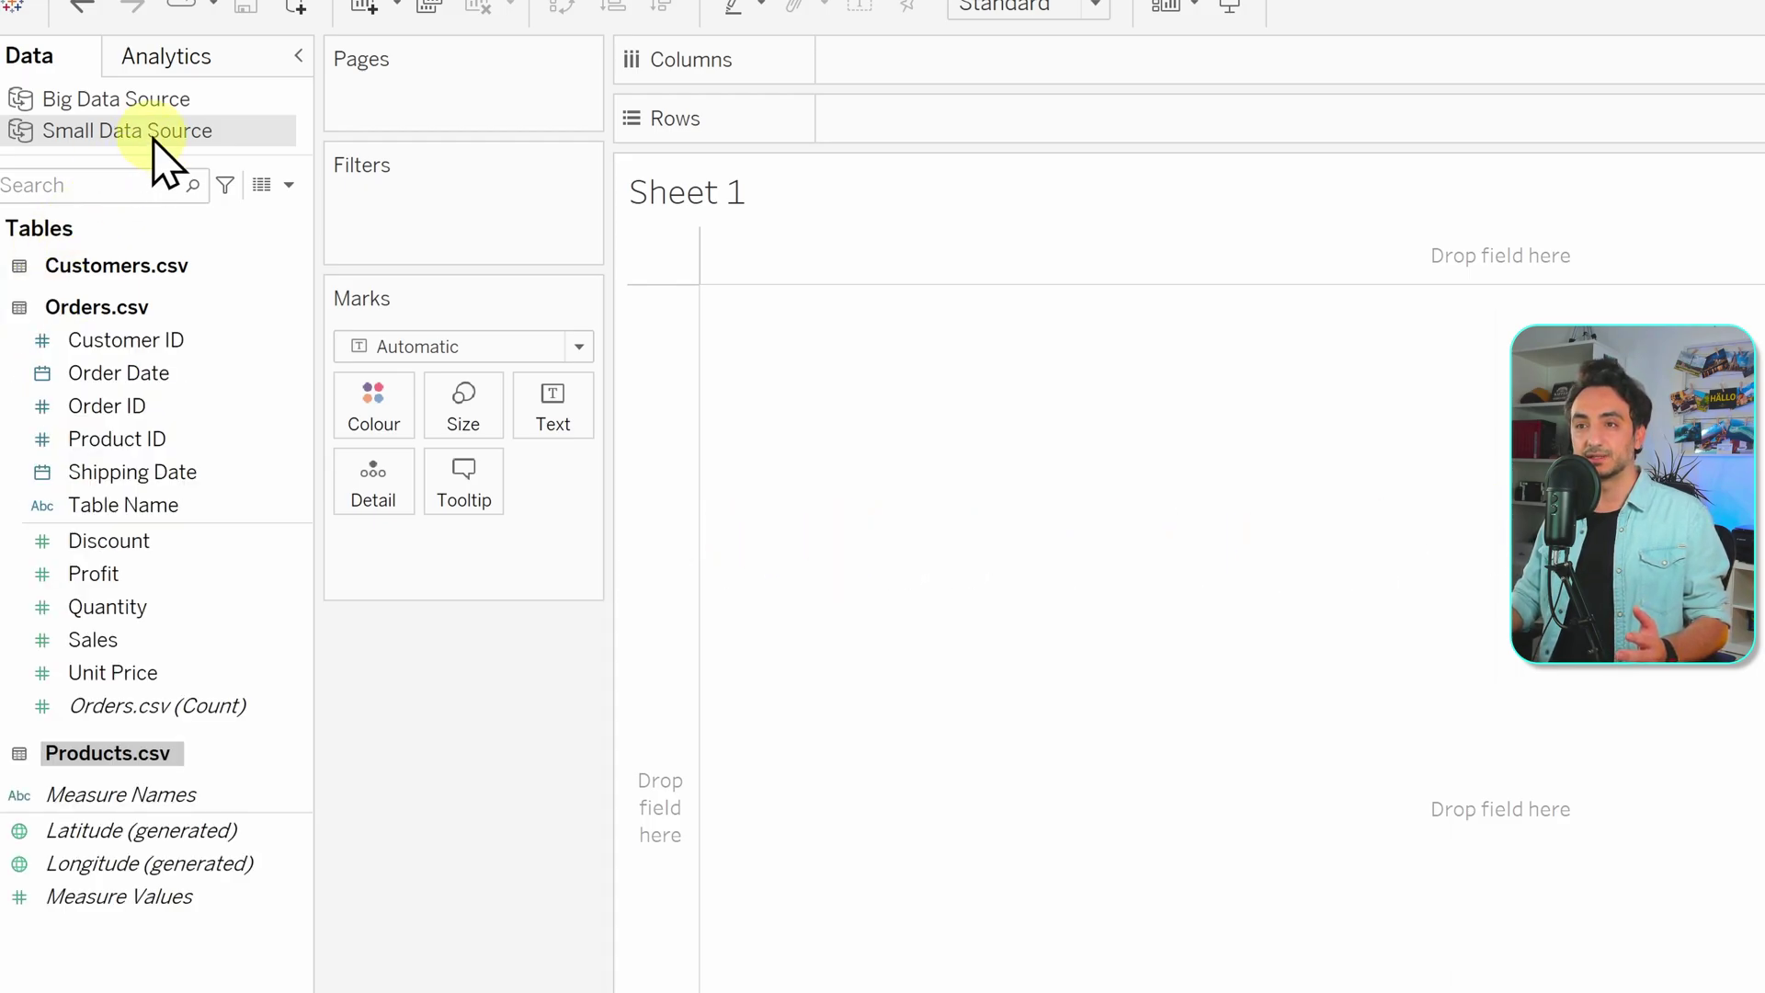
pyautogui.moveTo(138, 647); pyautogui.dragTo(553, 422)
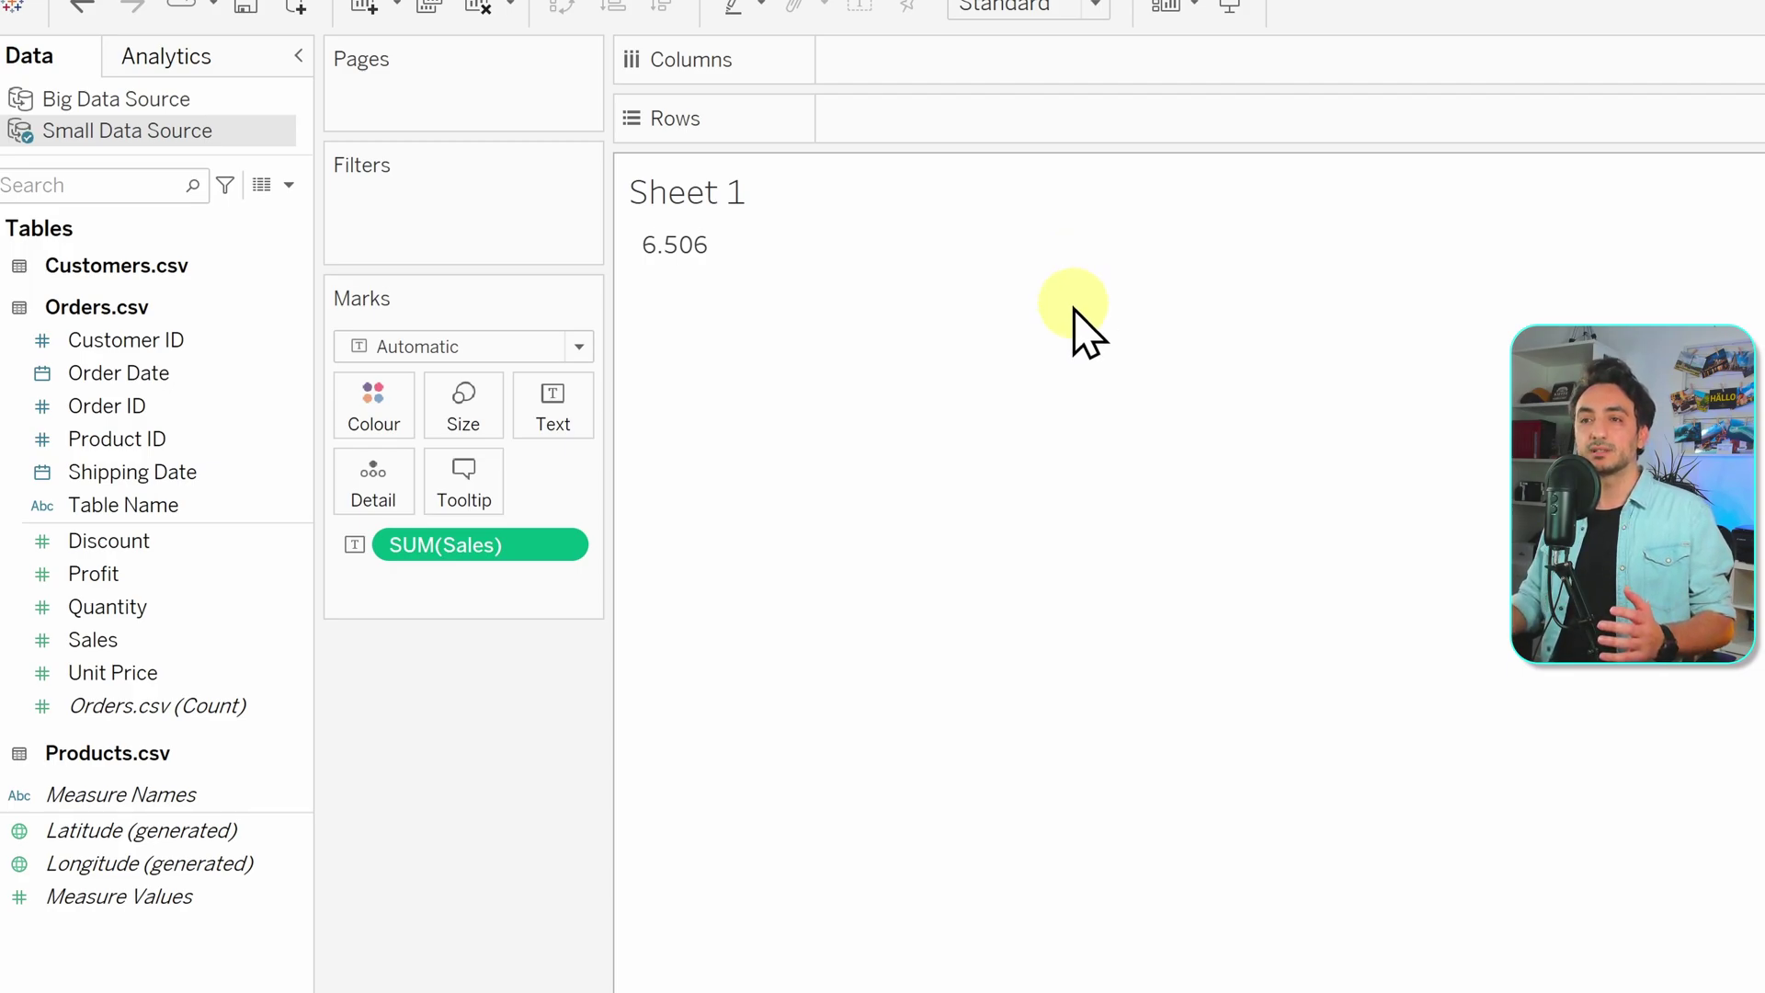
# - Break down the sales by adding Category and Product Name from Products.csv and Order ID from Orders.csv to Rows
pyautogui.click(26, 765)
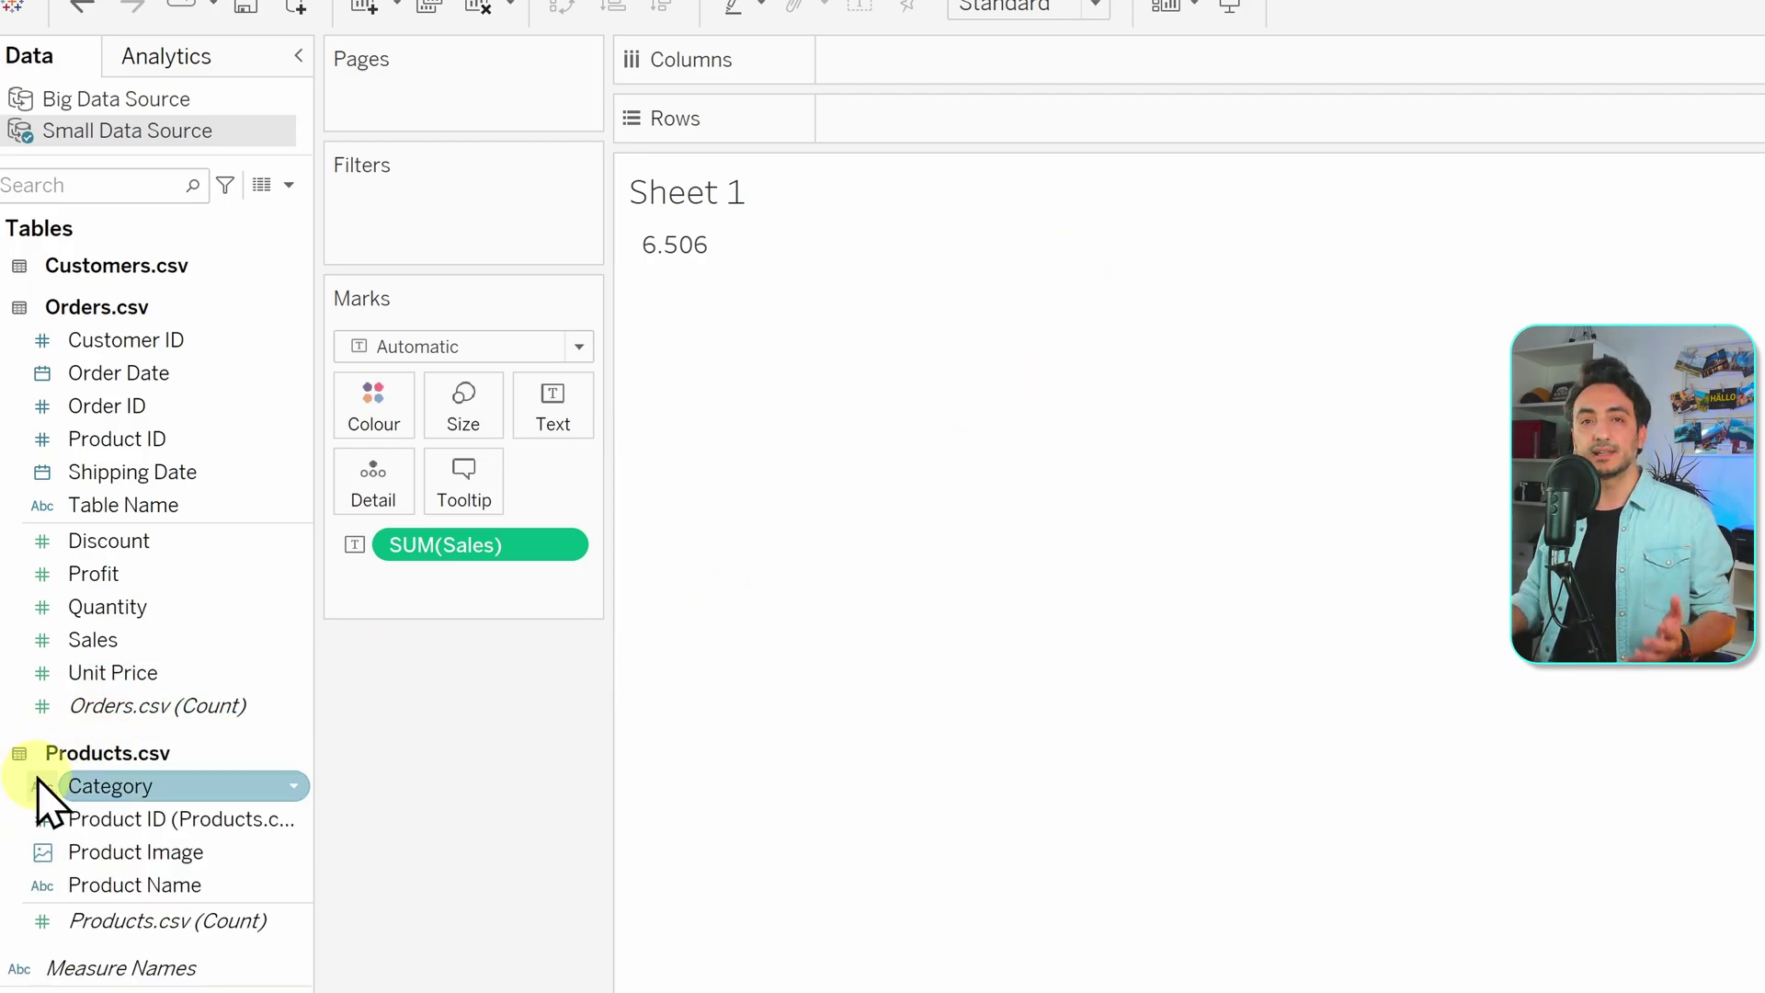
pyautogui.moveTo(66, 801); pyautogui.dragTo(874, 115)
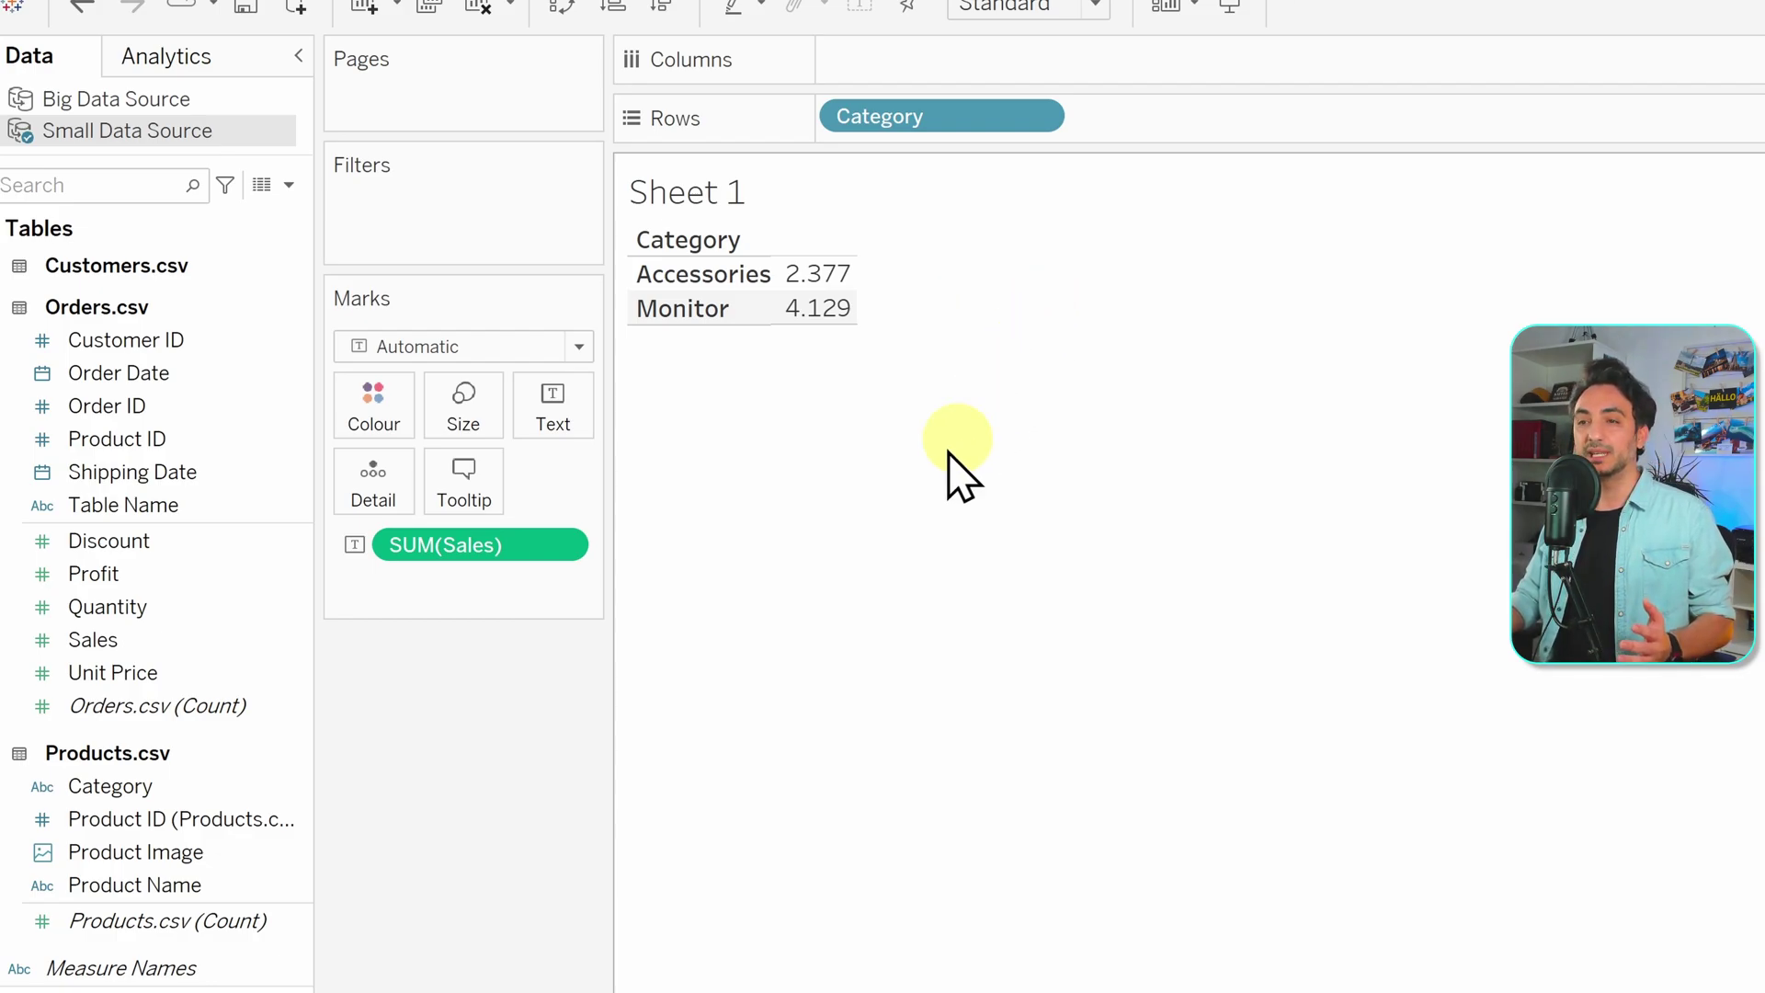
pyautogui.moveTo(136, 885); pyautogui.dragTo(1156, 114)
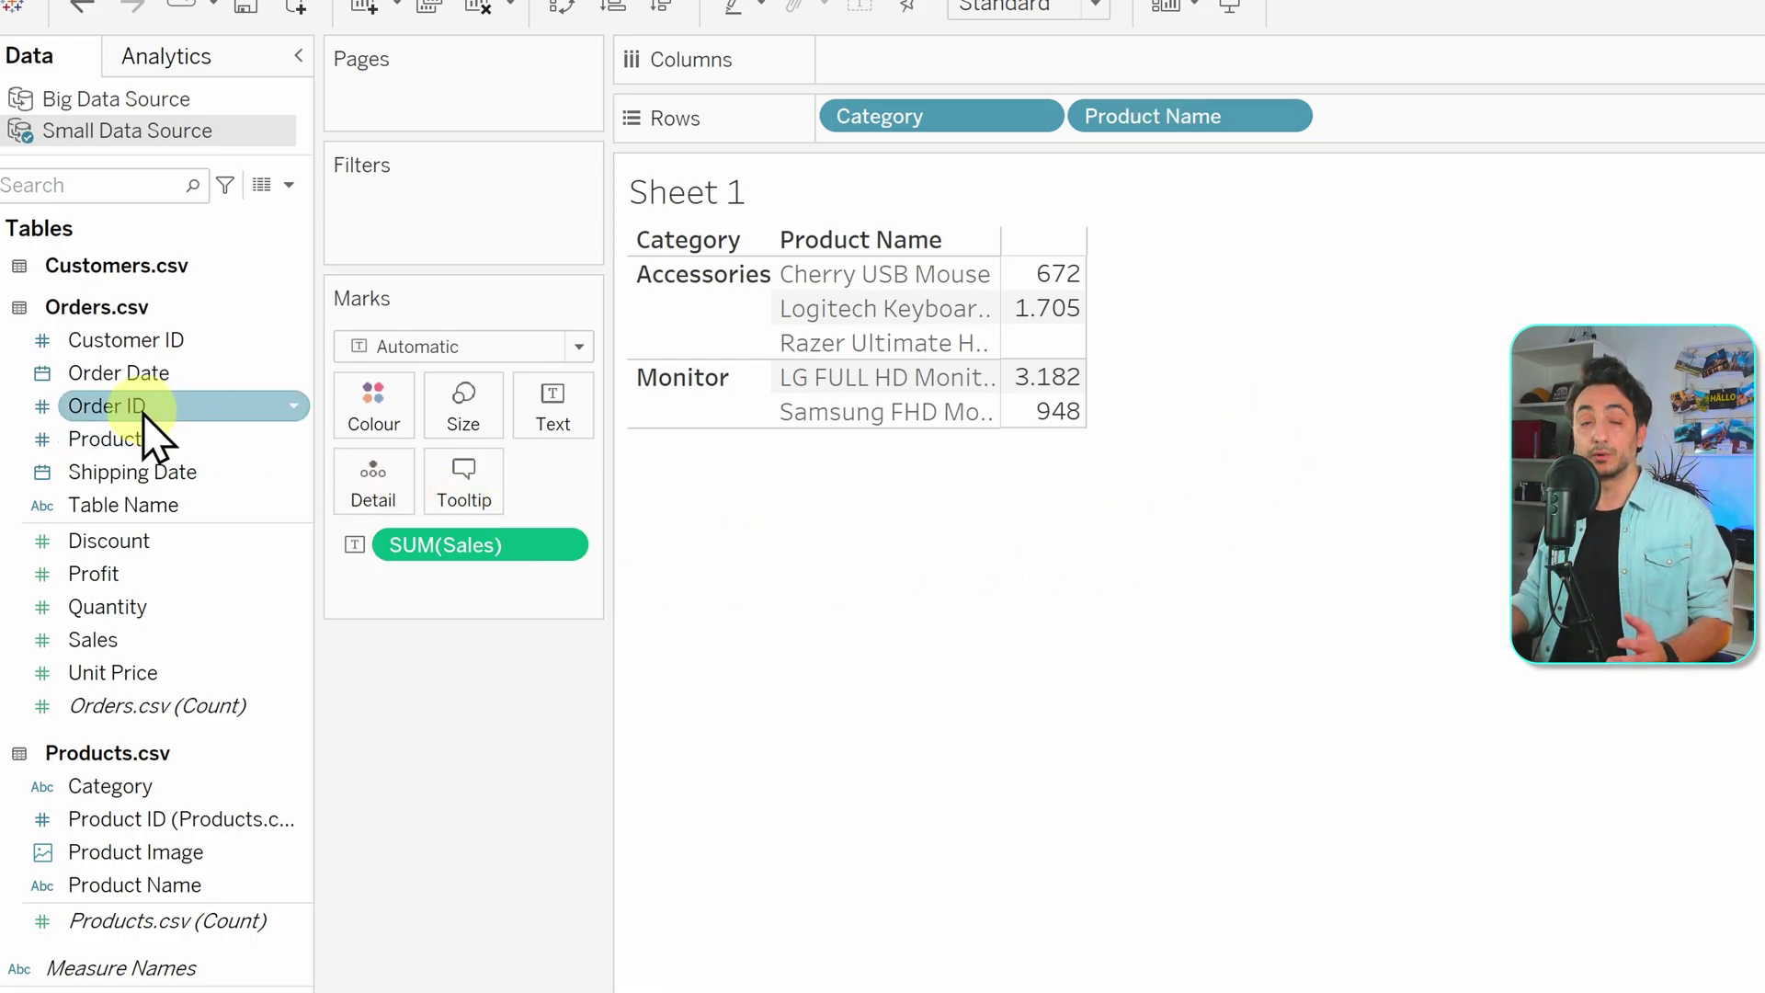
pyautogui.moveTo(138, 414); pyautogui.dragTo(1406, 134)
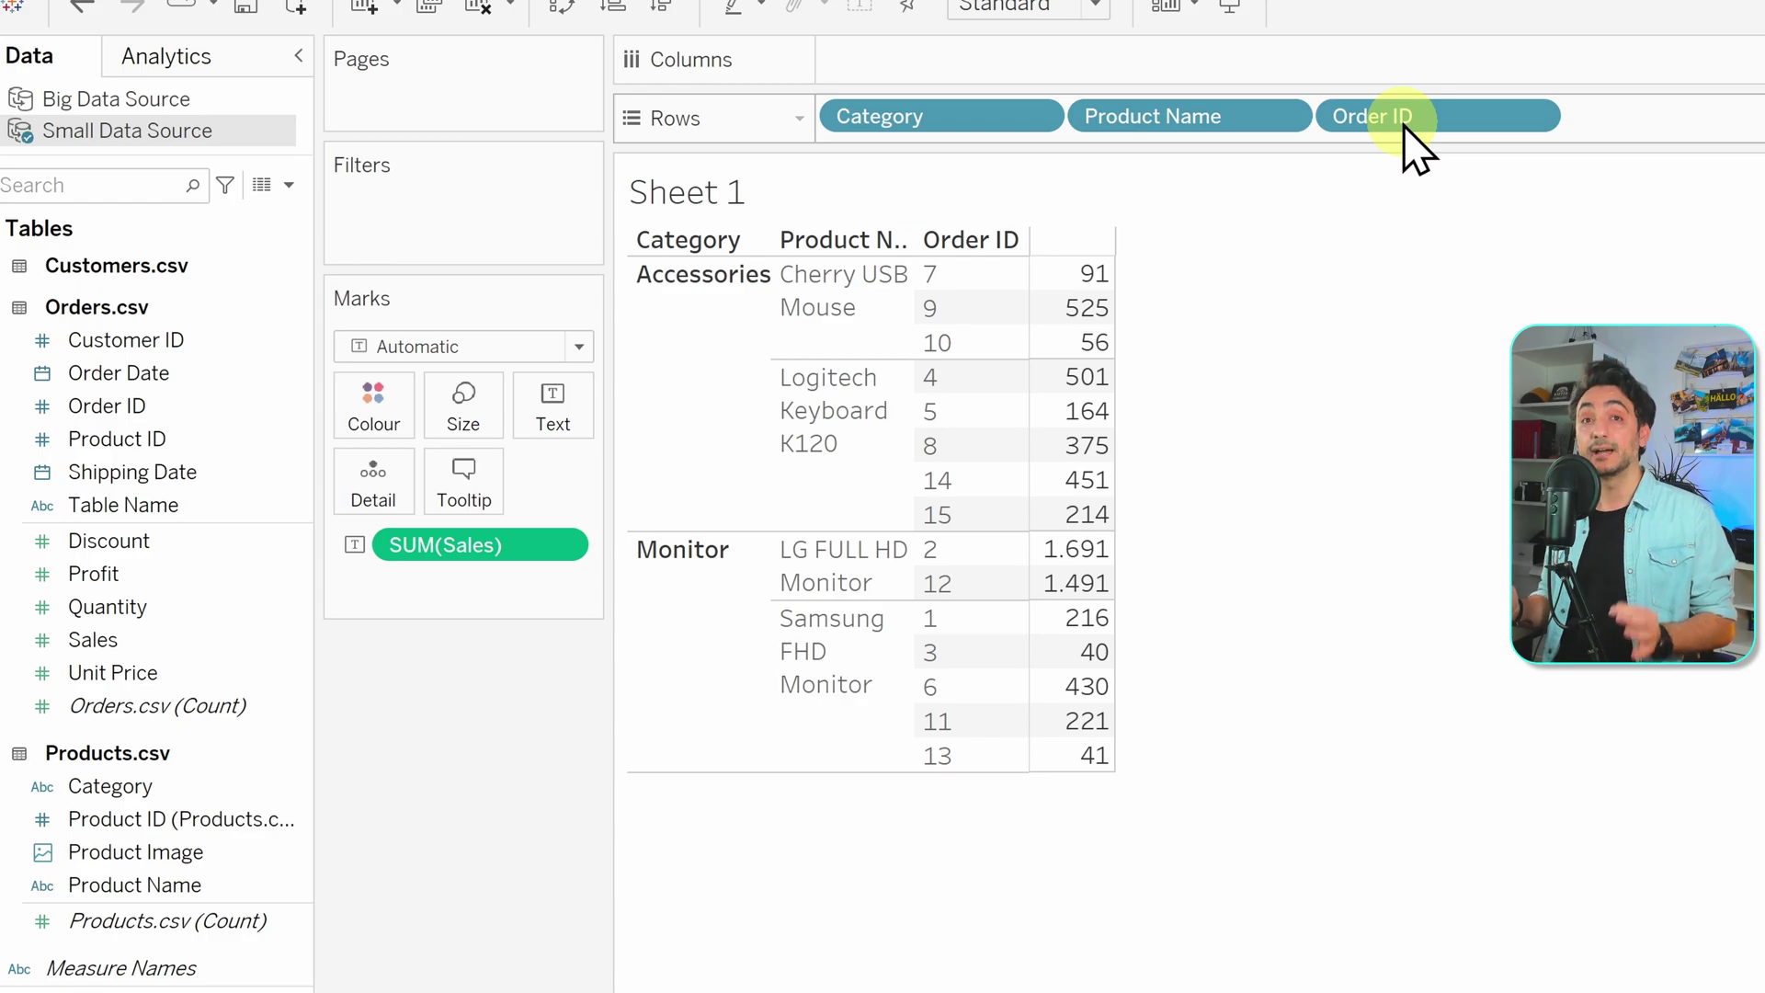
# - Remove Order ID, Product Name and Category from Rows, and undo the removal of Category
pyautogui.moveTo(1406, 129); pyautogui.dragTo(1416, 208)
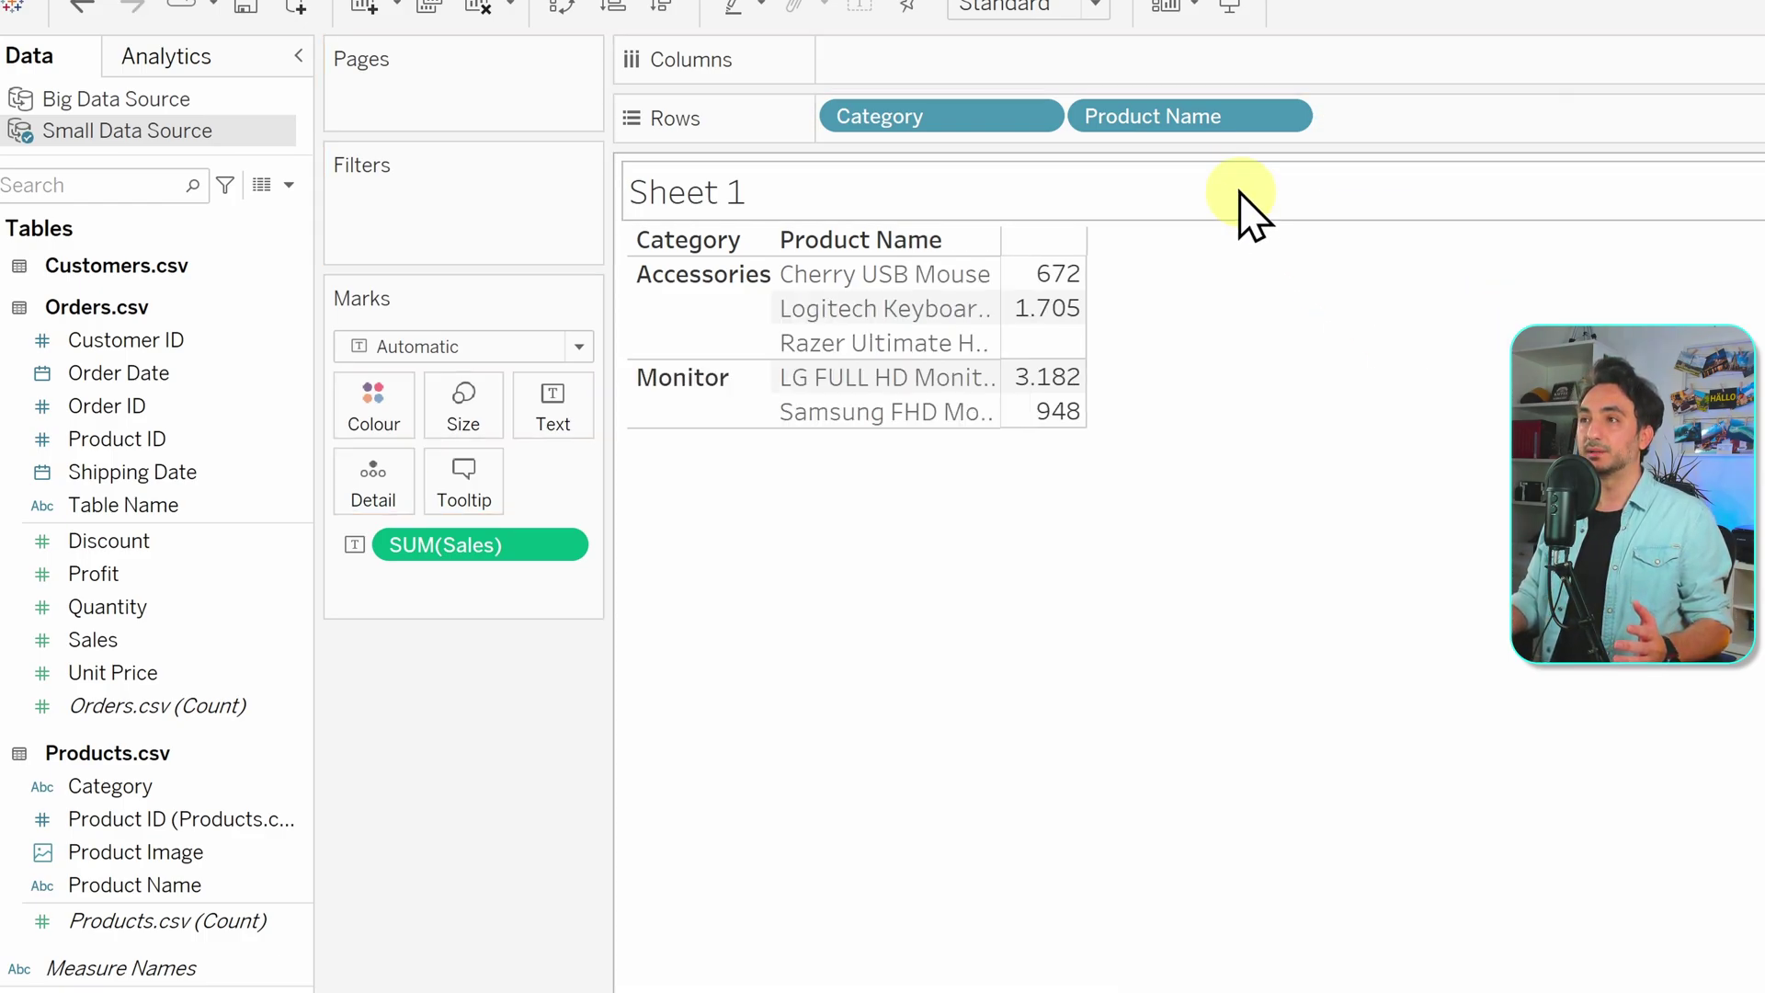
pyautogui.moveTo(1176, 118); pyautogui.dragTo(1149, 294)
pyautogui.moveTo(962, 118); pyautogui.dragTo(1095, 415)
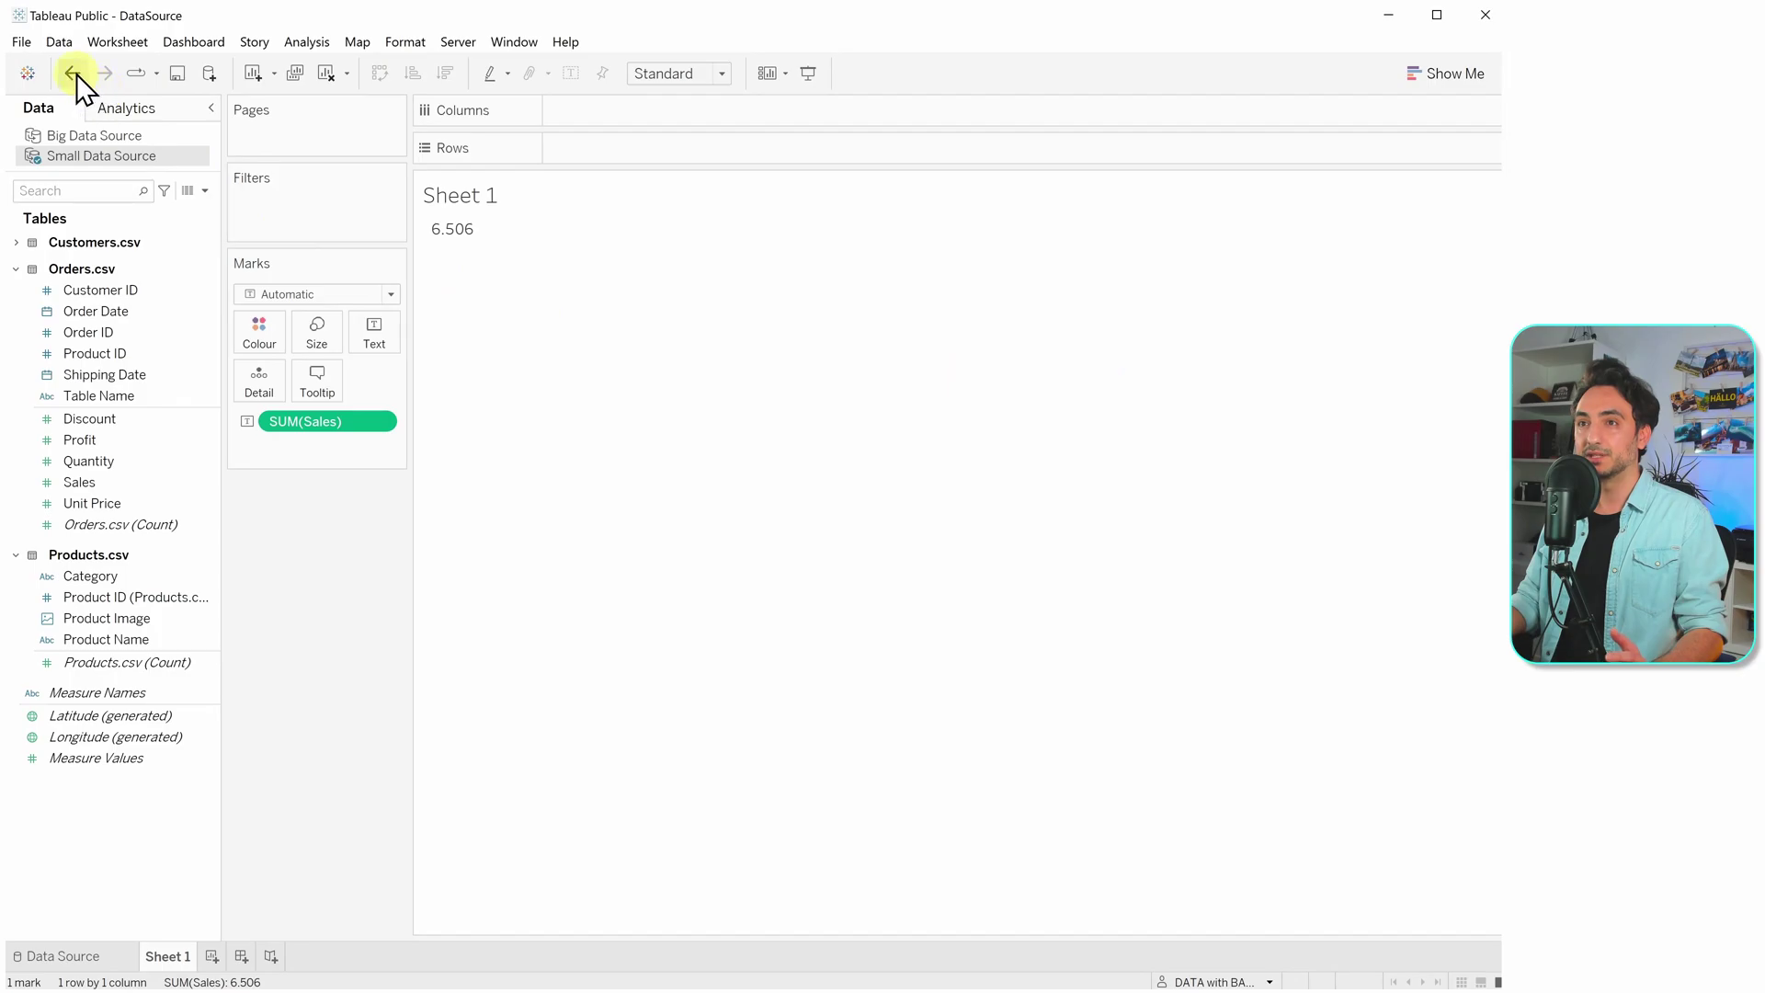
pyautogui.click(72, 74)
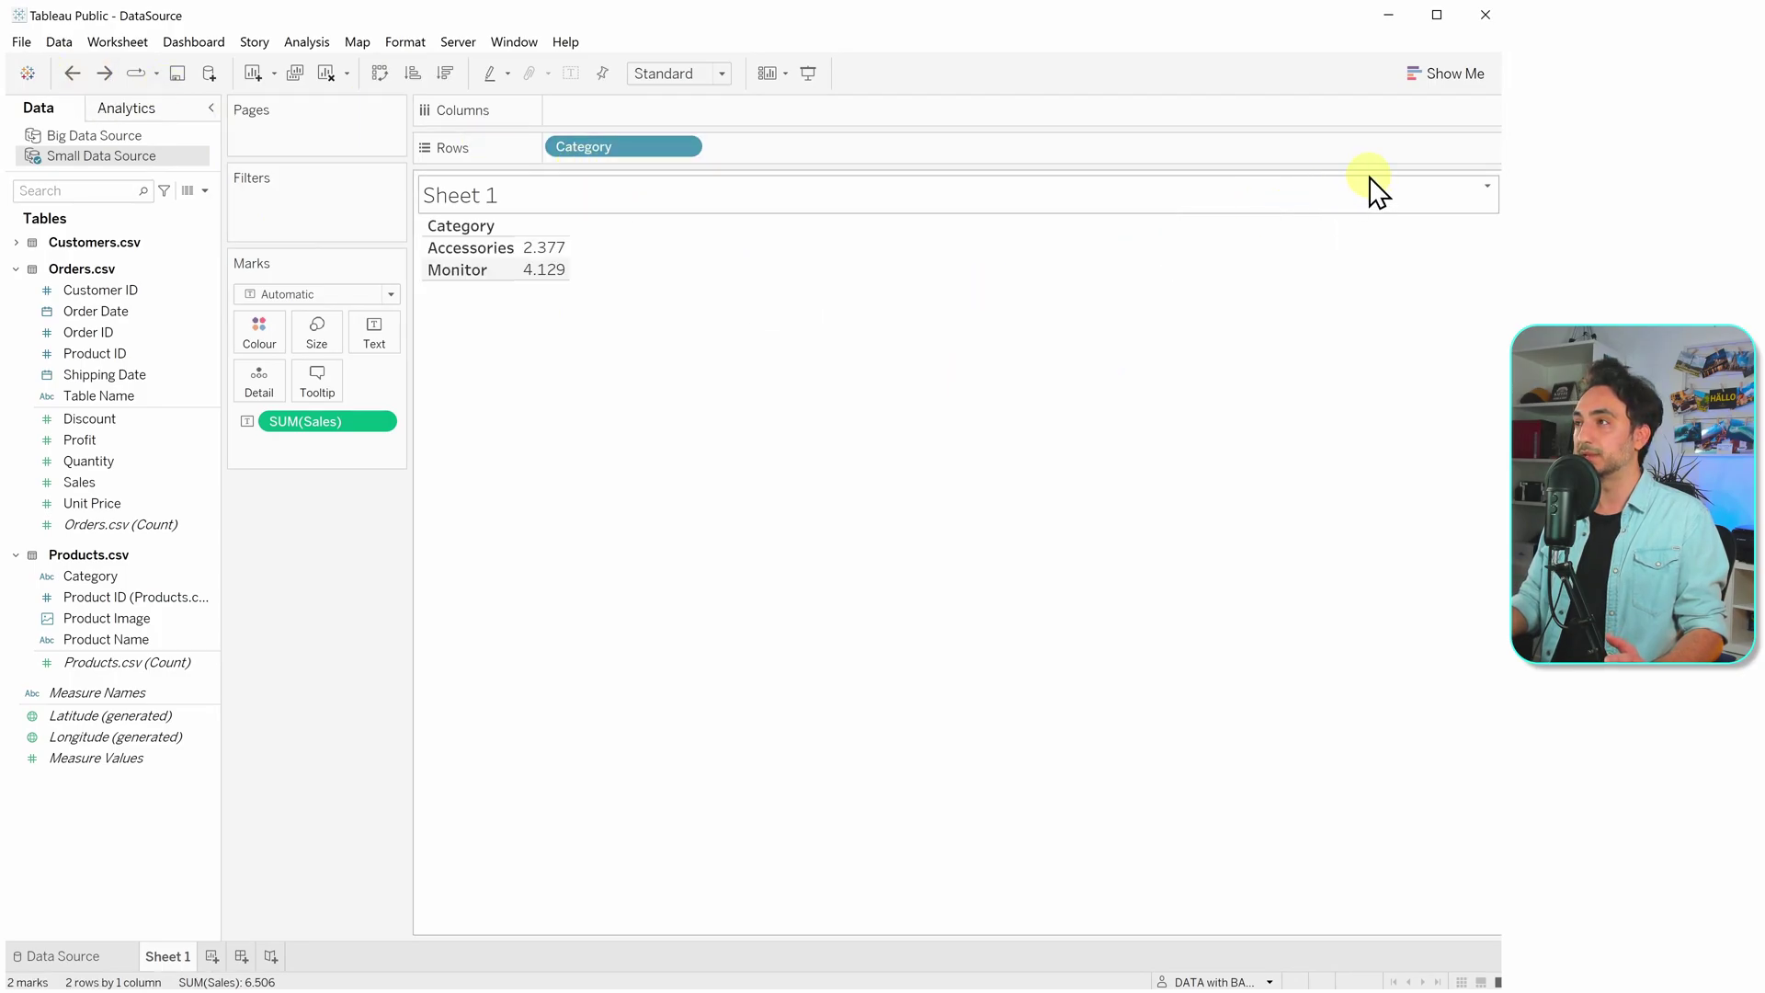
# - Turn the sales by Category table into a treemap and add Product Name to its labels
pyautogui.click(1440, 79)
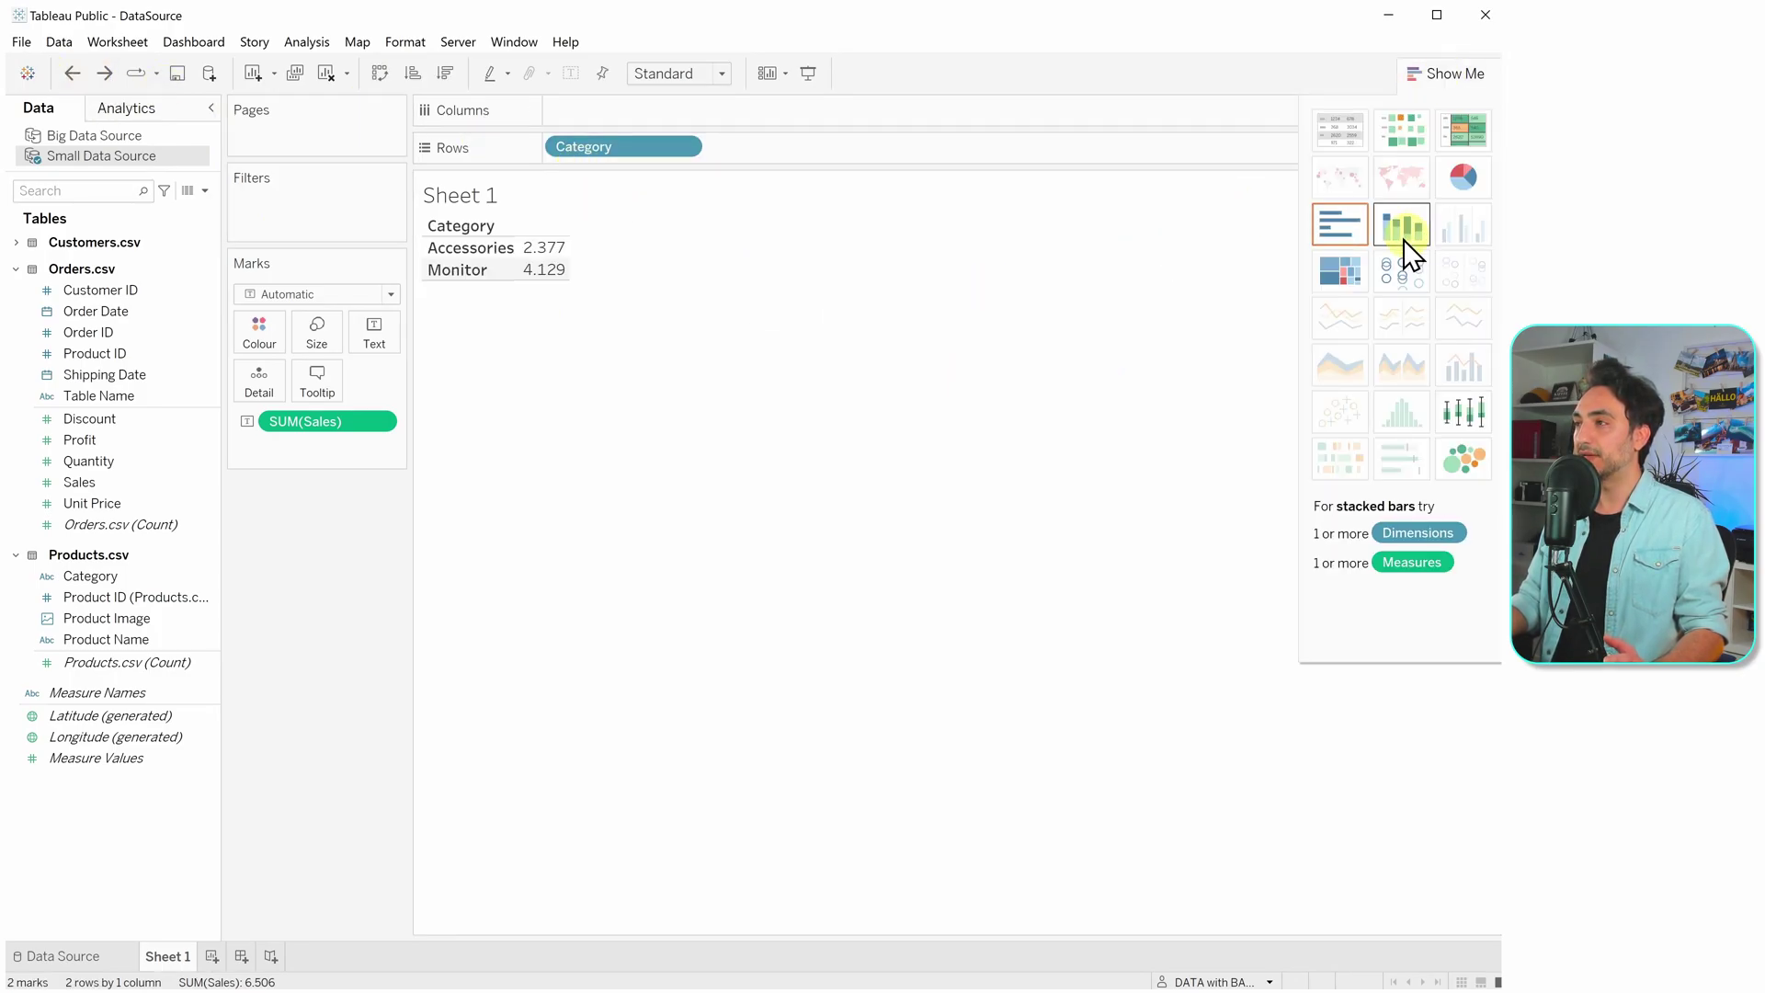
pyautogui.click(1348, 266)
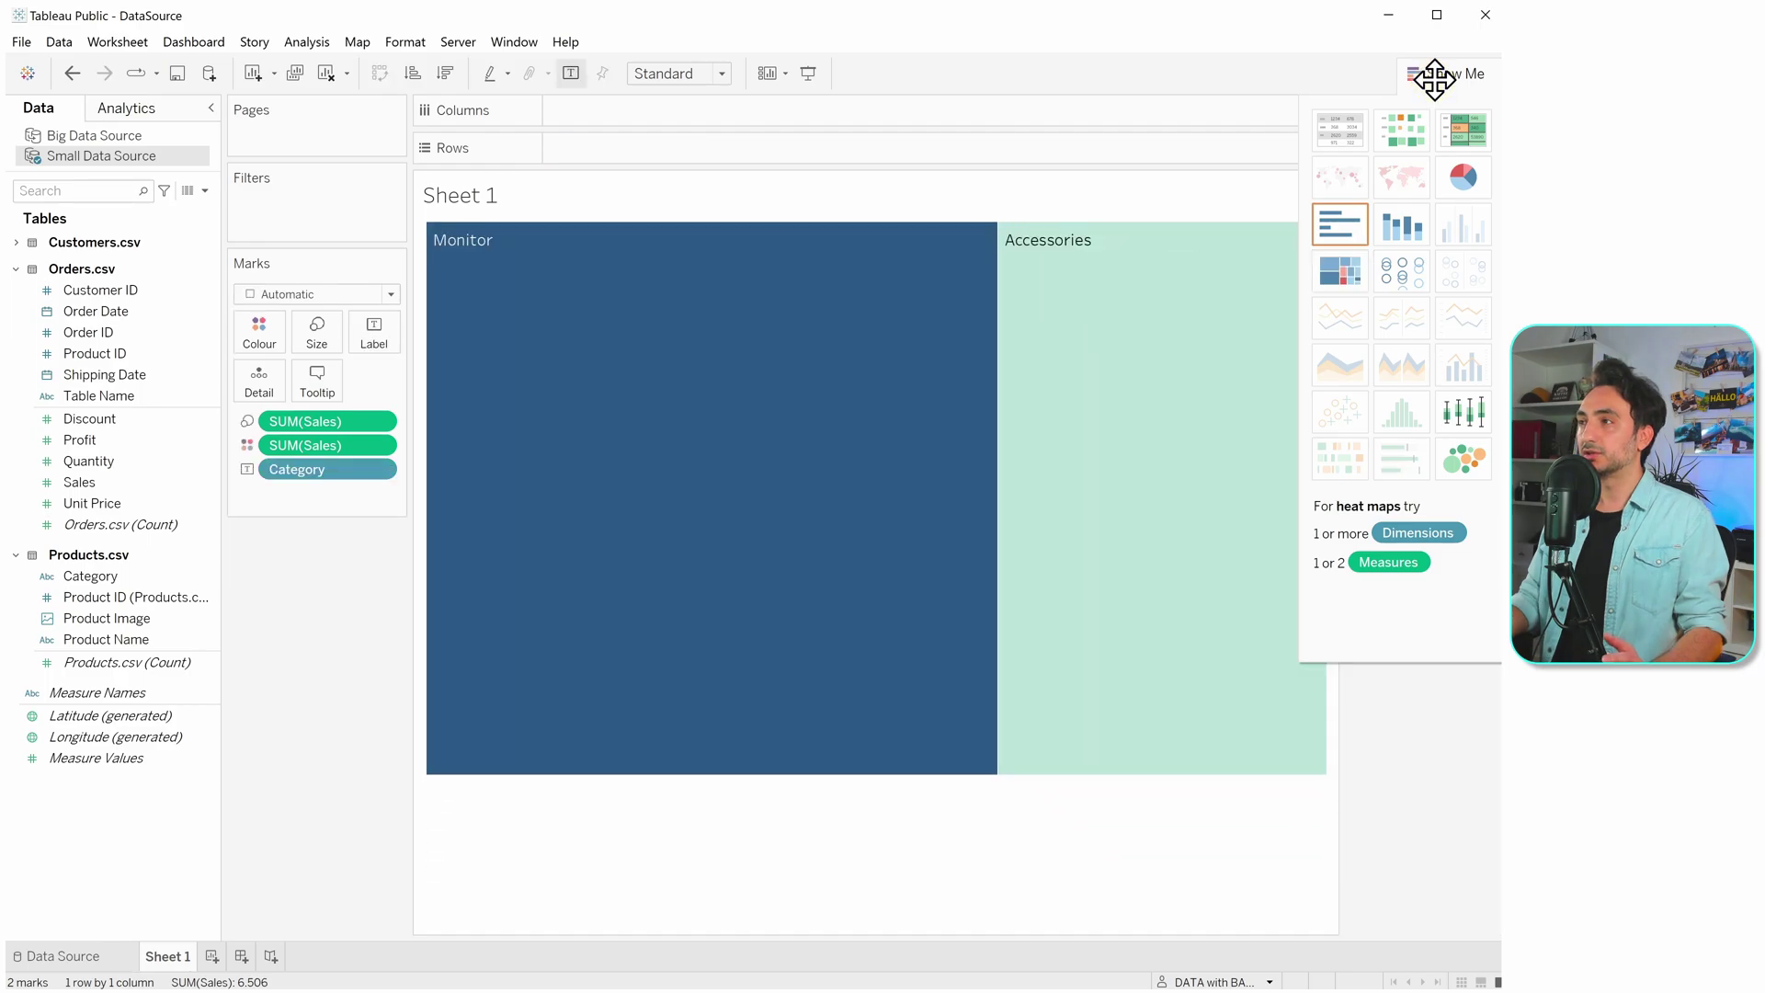
pyautogui.click(1434, 75)
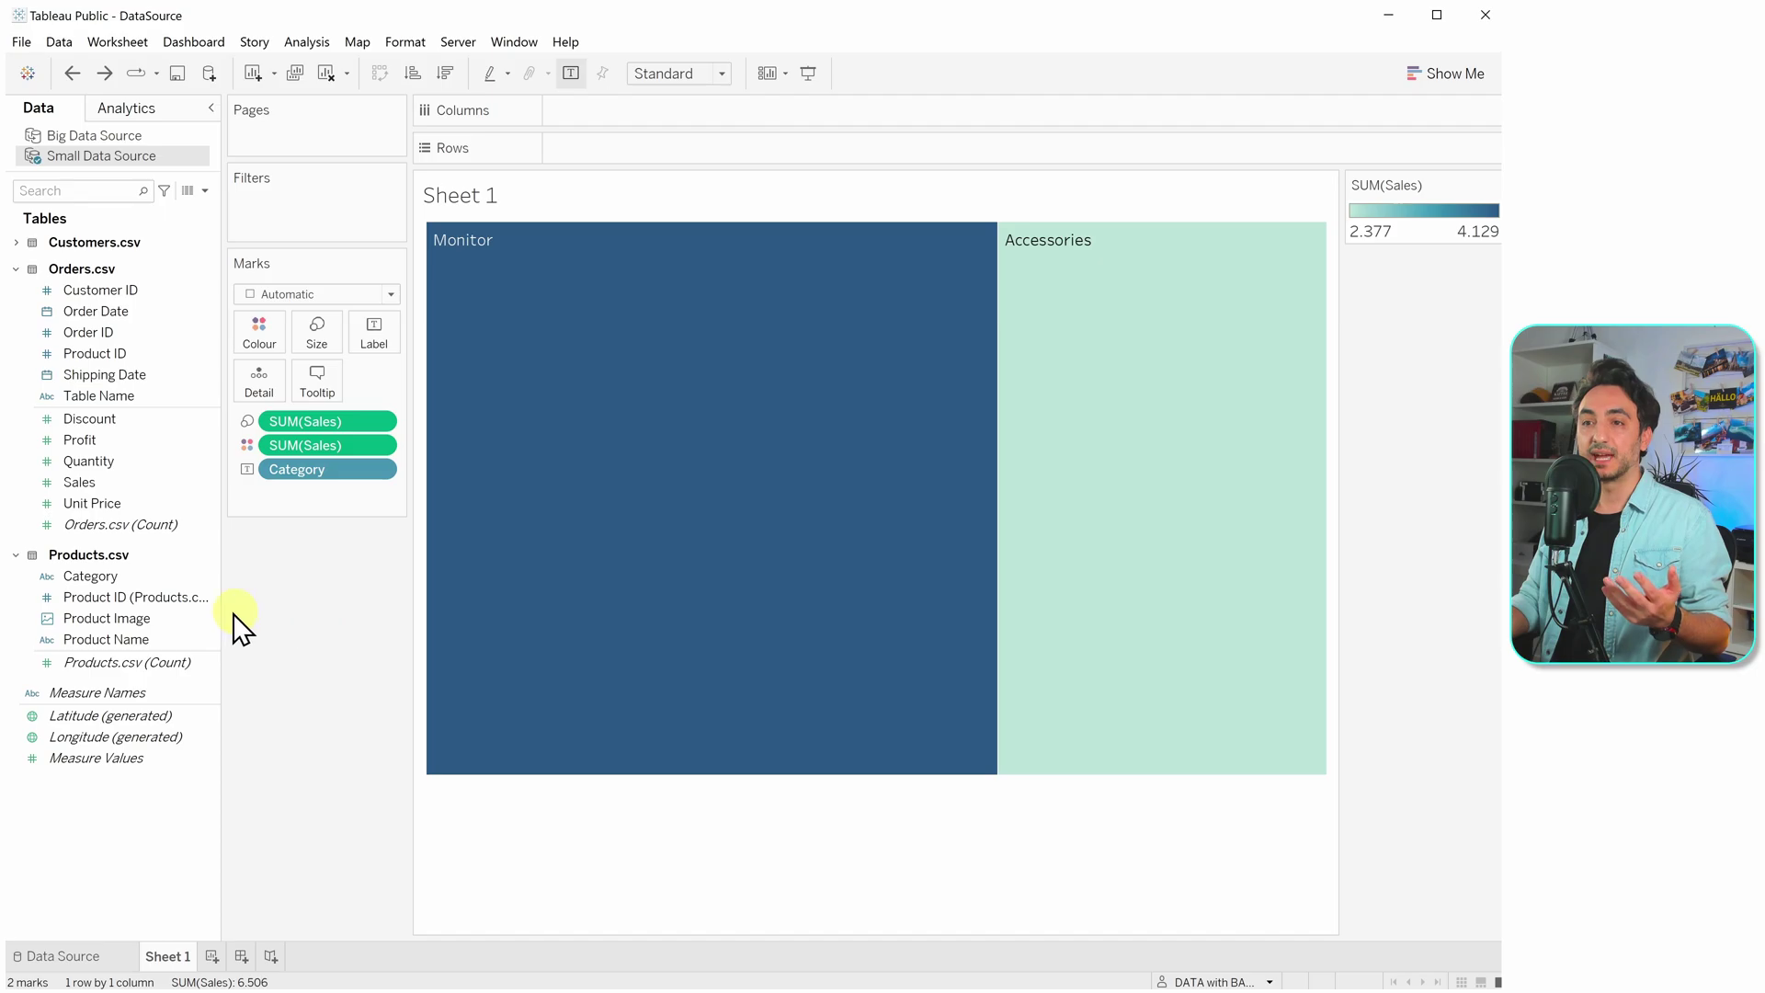
pyautogui.moveTo(129, 641); pyautogui.dragTo(378, 353)
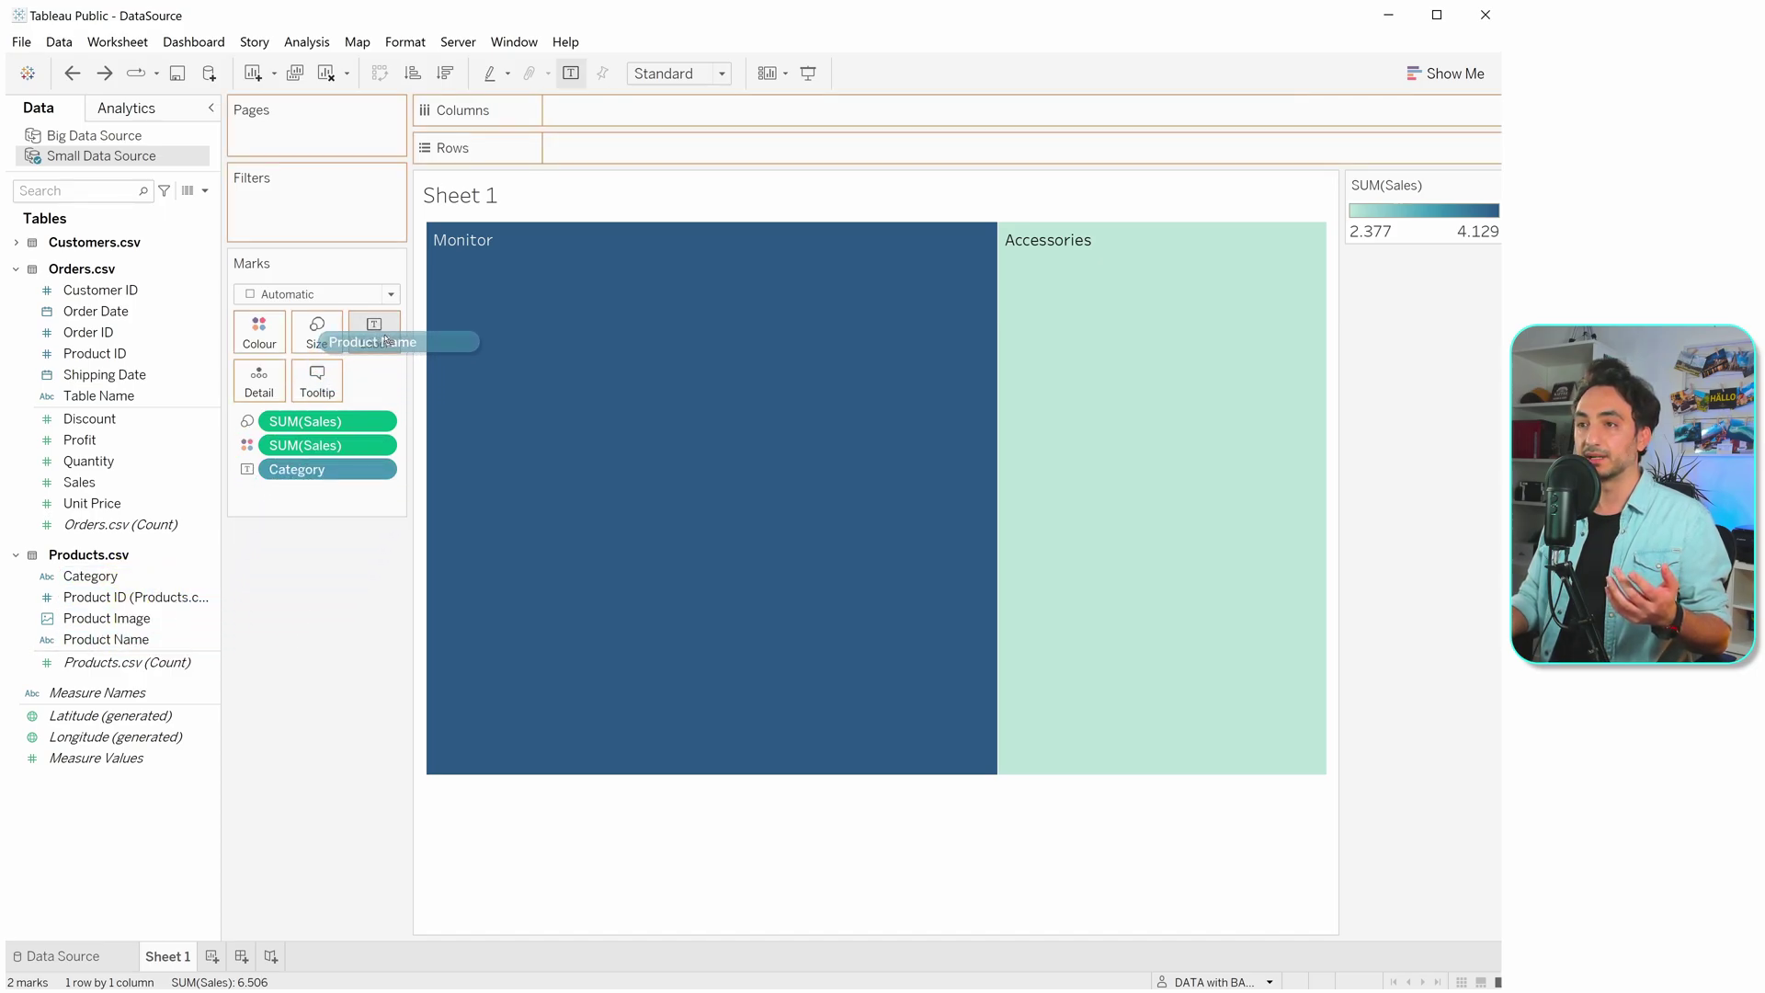
pyautogui.moveTo(386, 340); pyautogui.dragTo(384, 336)
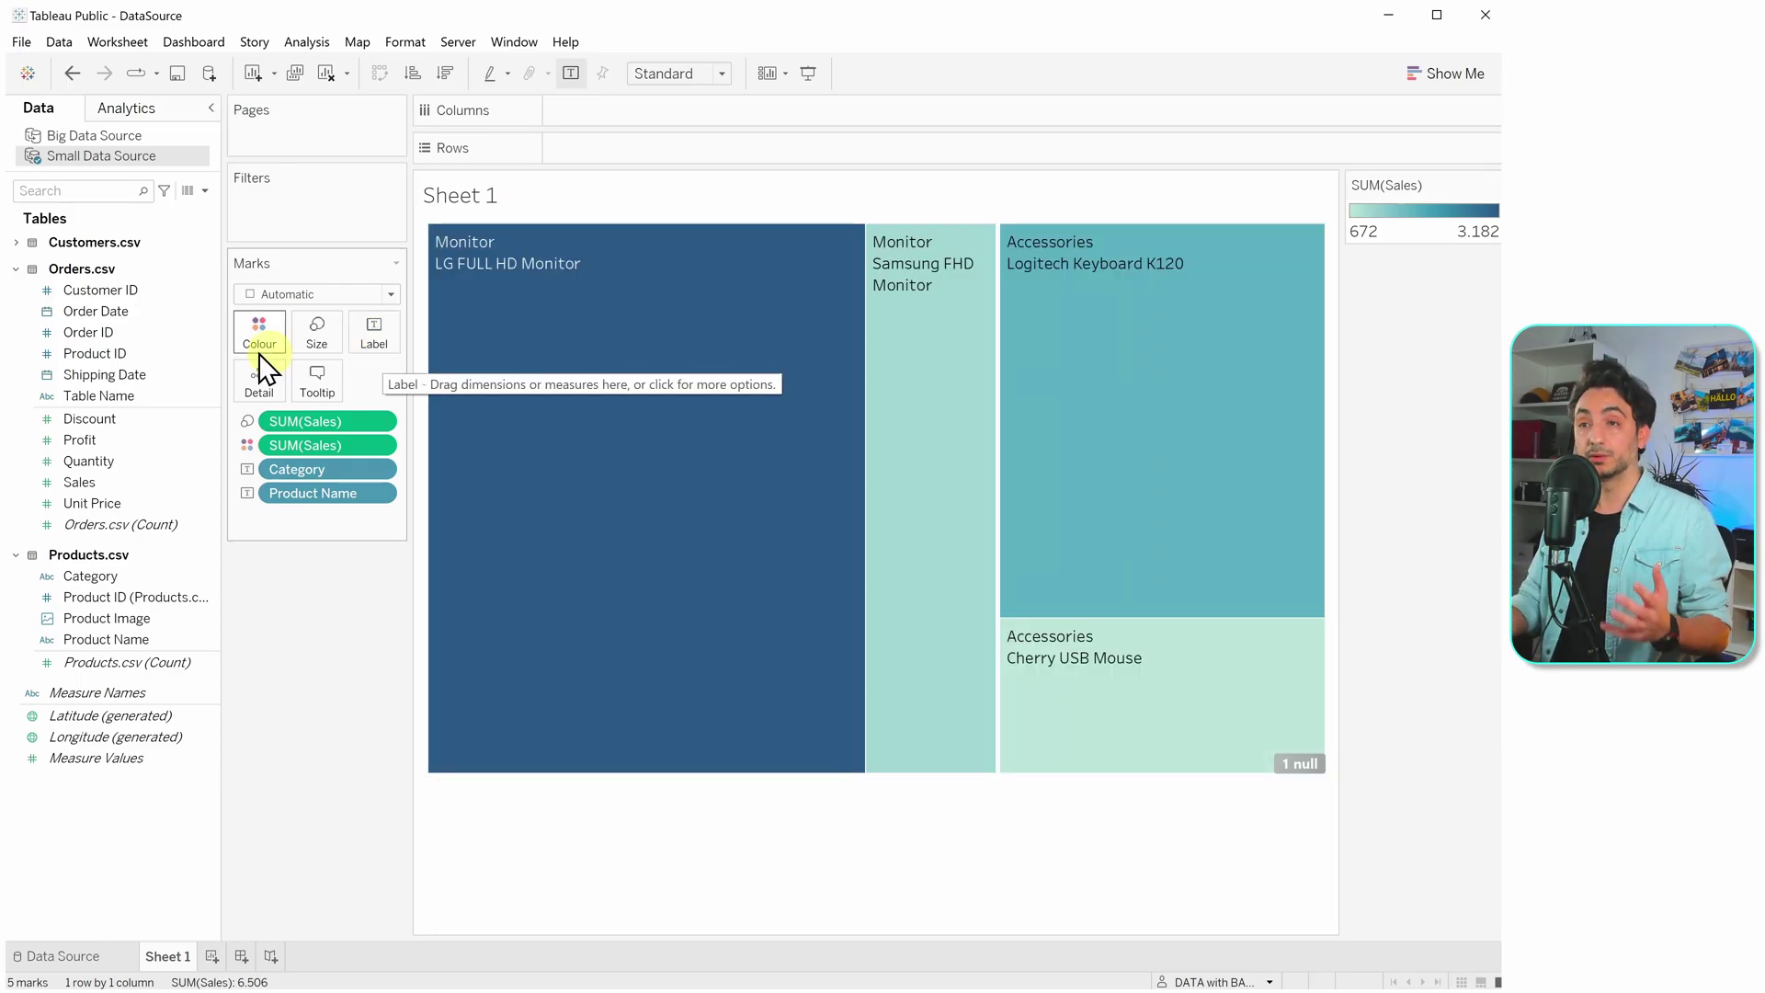
# - Add Order ID from Orders.csv to the treemap's labels
pyautogui.moveTo(91, 335); pyautogui.dragTo(362, 339)
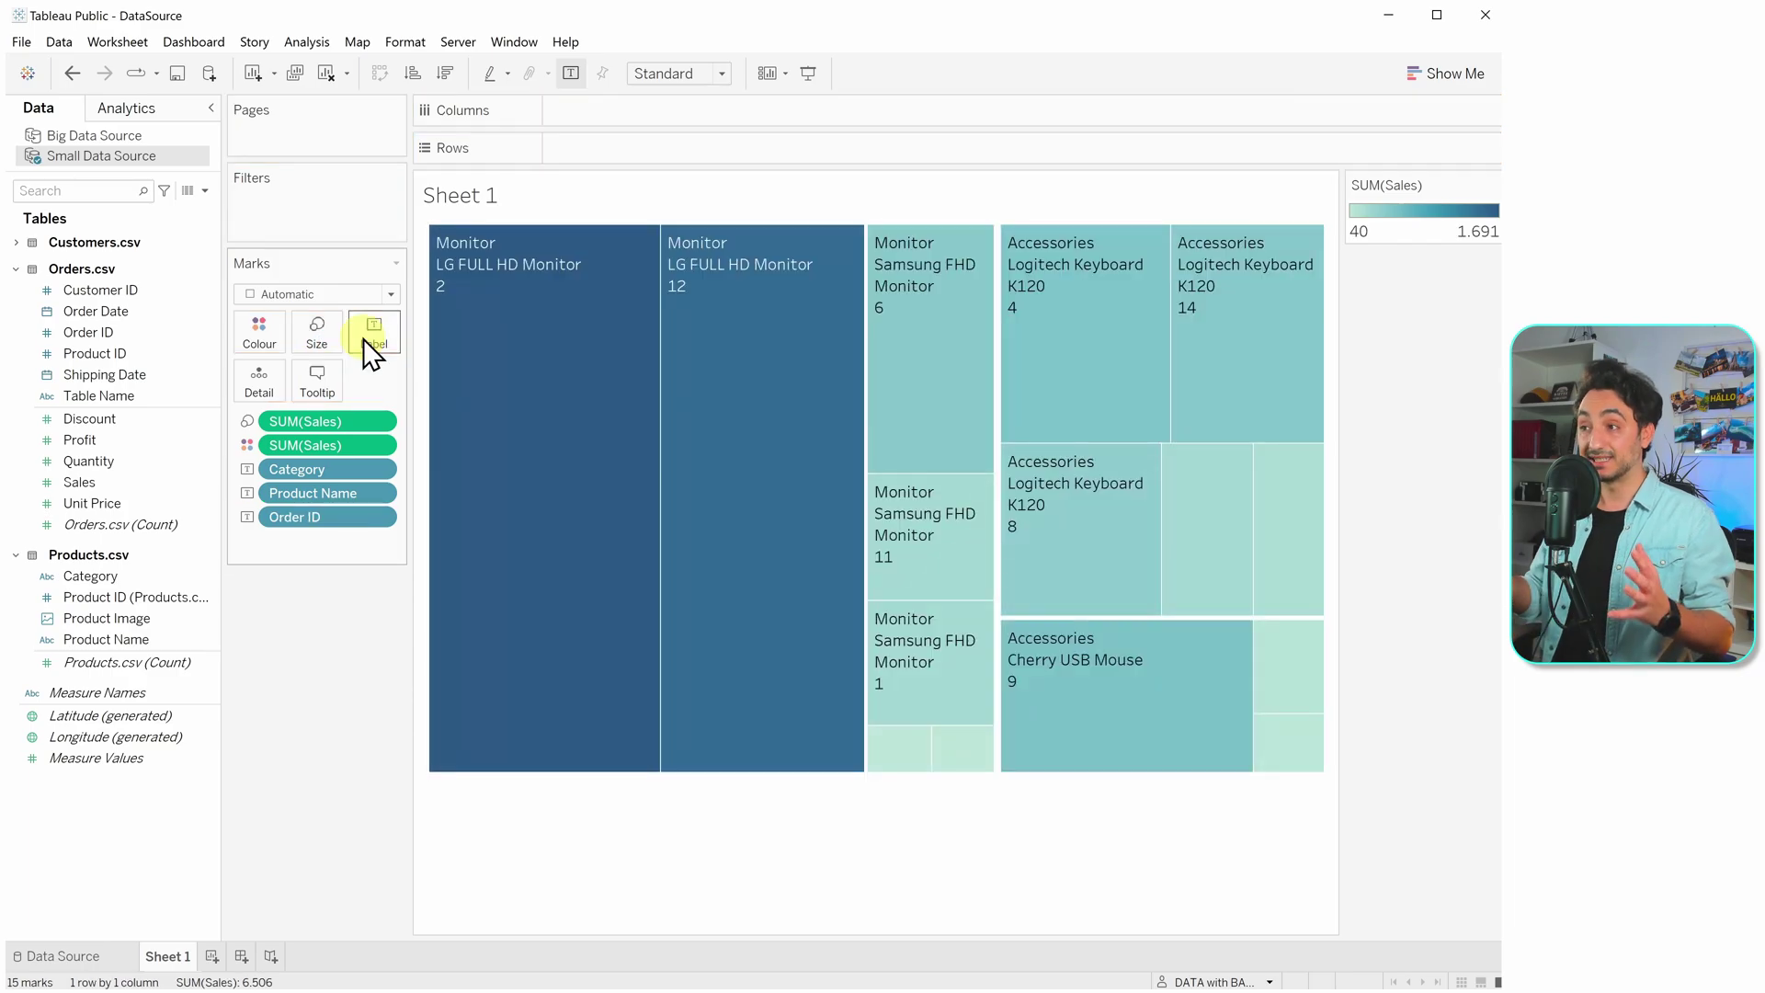
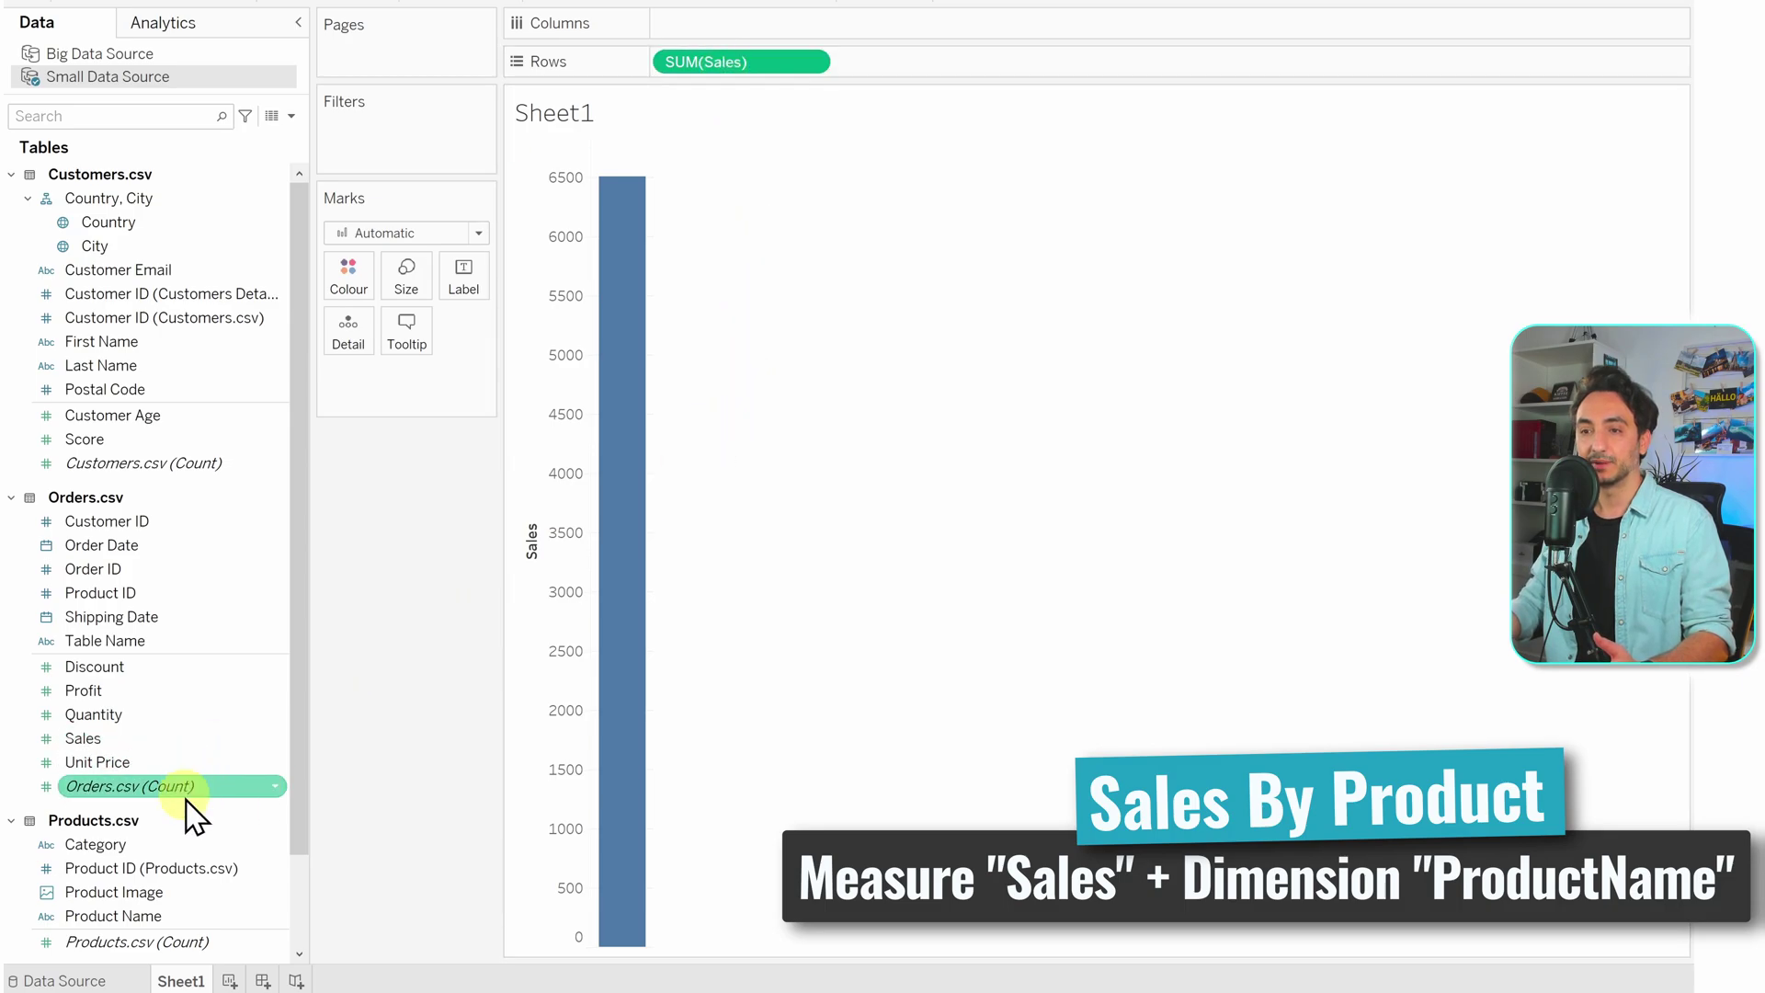
# - Break down the sales bar by Product Name on Columns and rename the sheet "Sales By Product"
pyautogui.moveTo(131, 930); pyautogui.dragTo(749, 38)
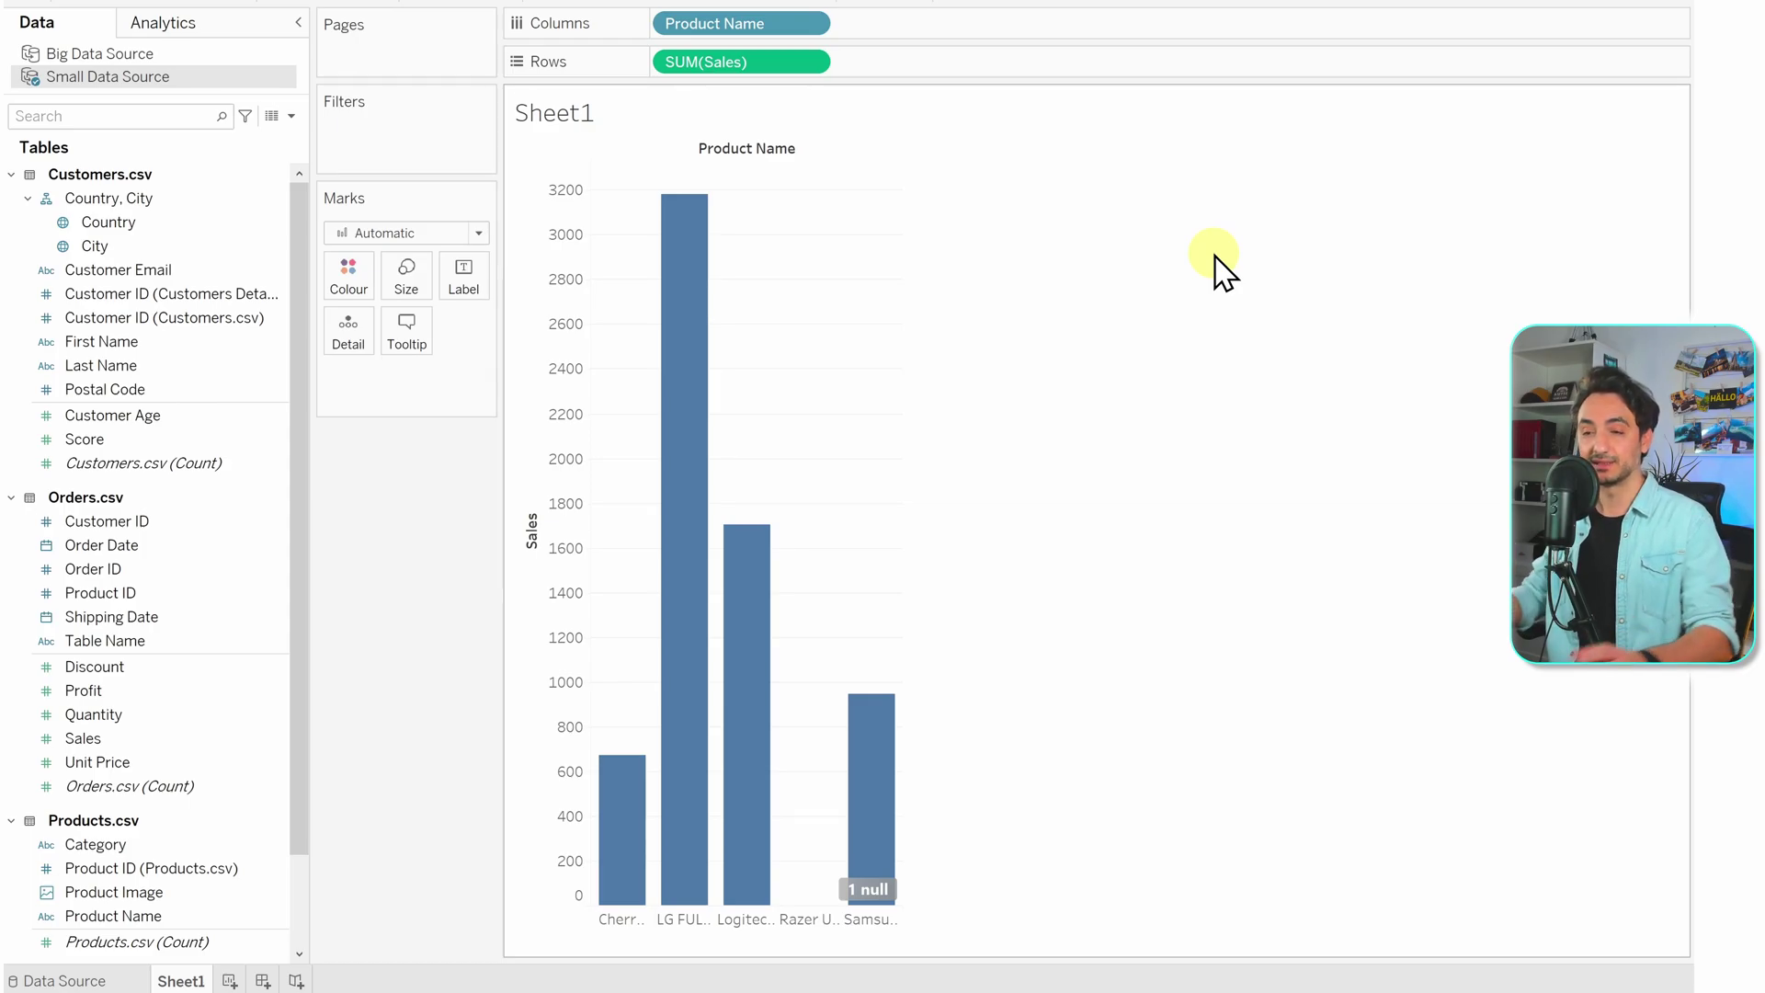
pyautogui.rightClick(173, 981)
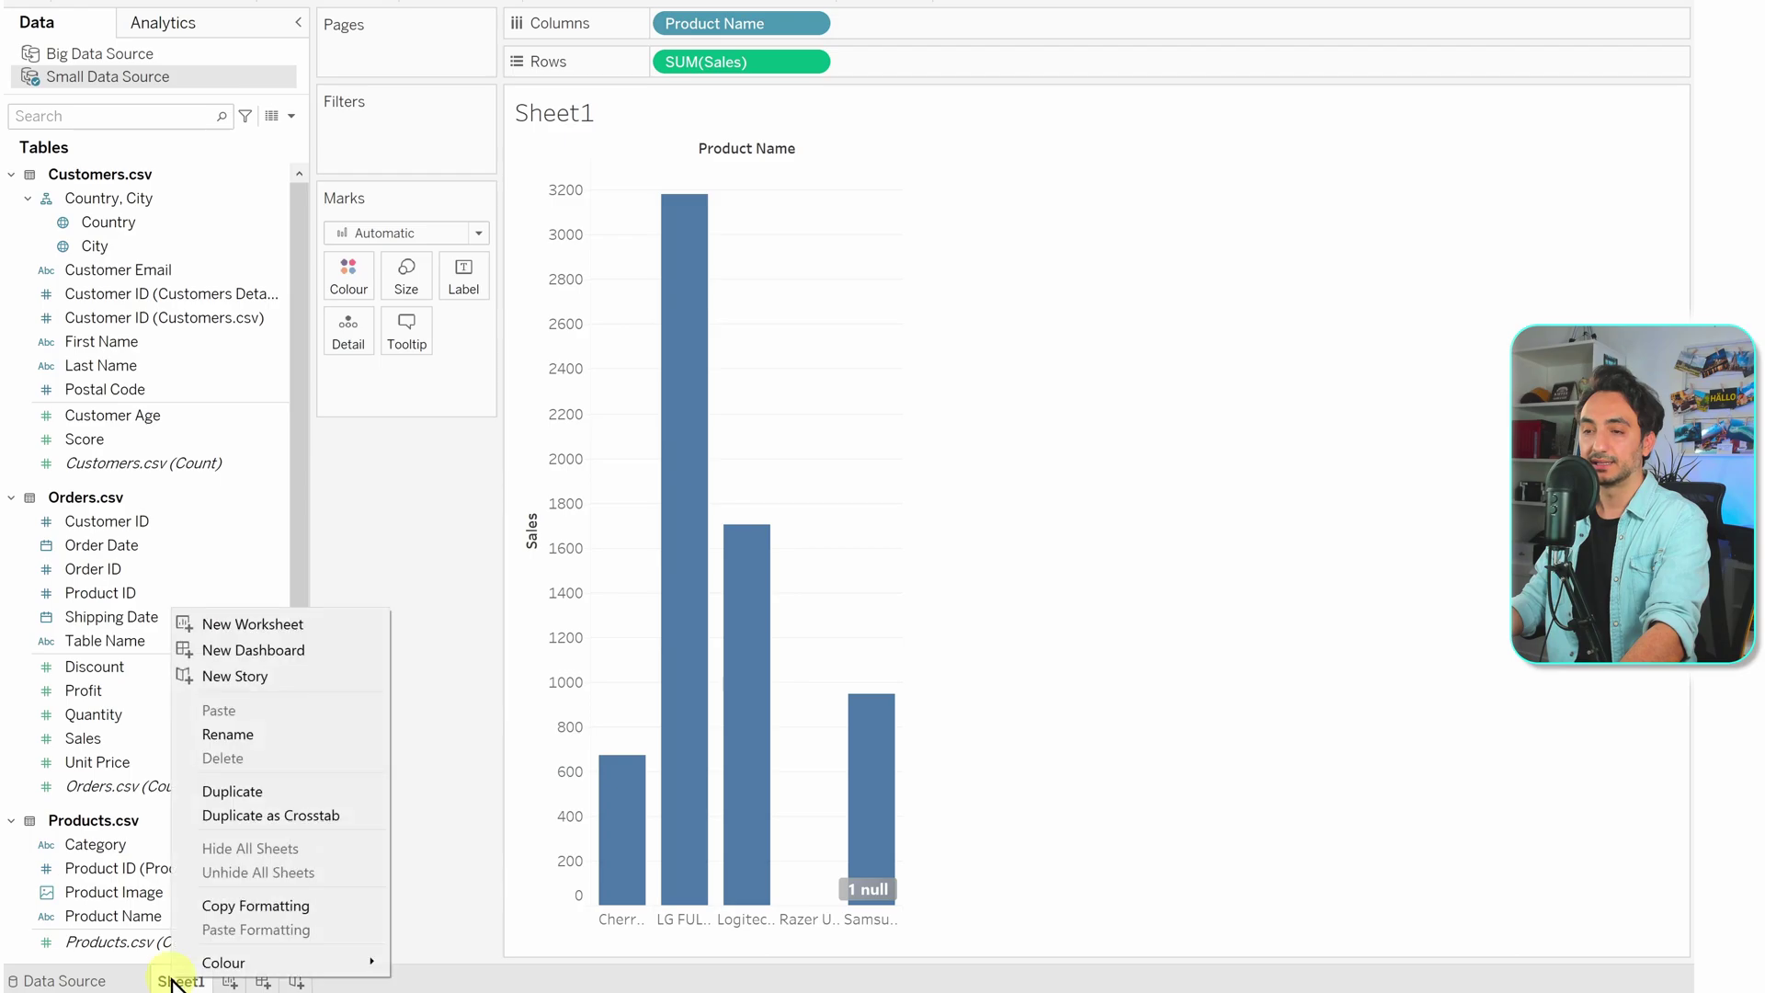
pyautogui.click(241, 734)
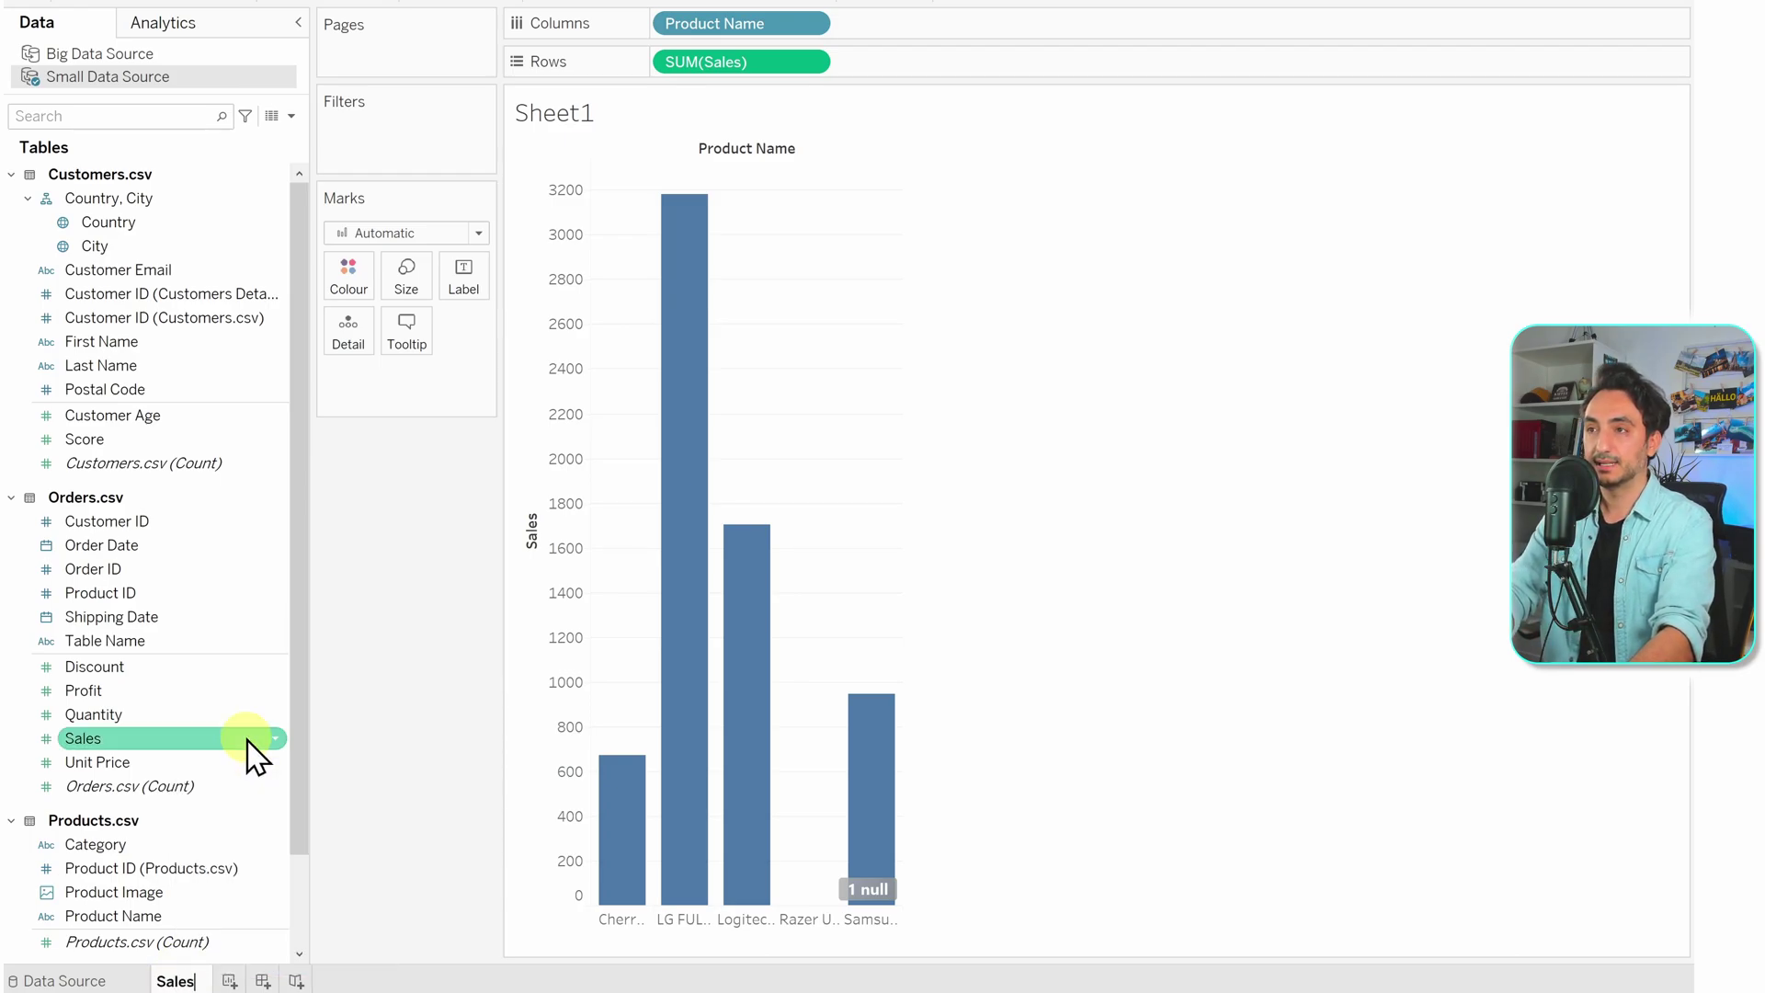
pyautogui.write('Sales By Product')
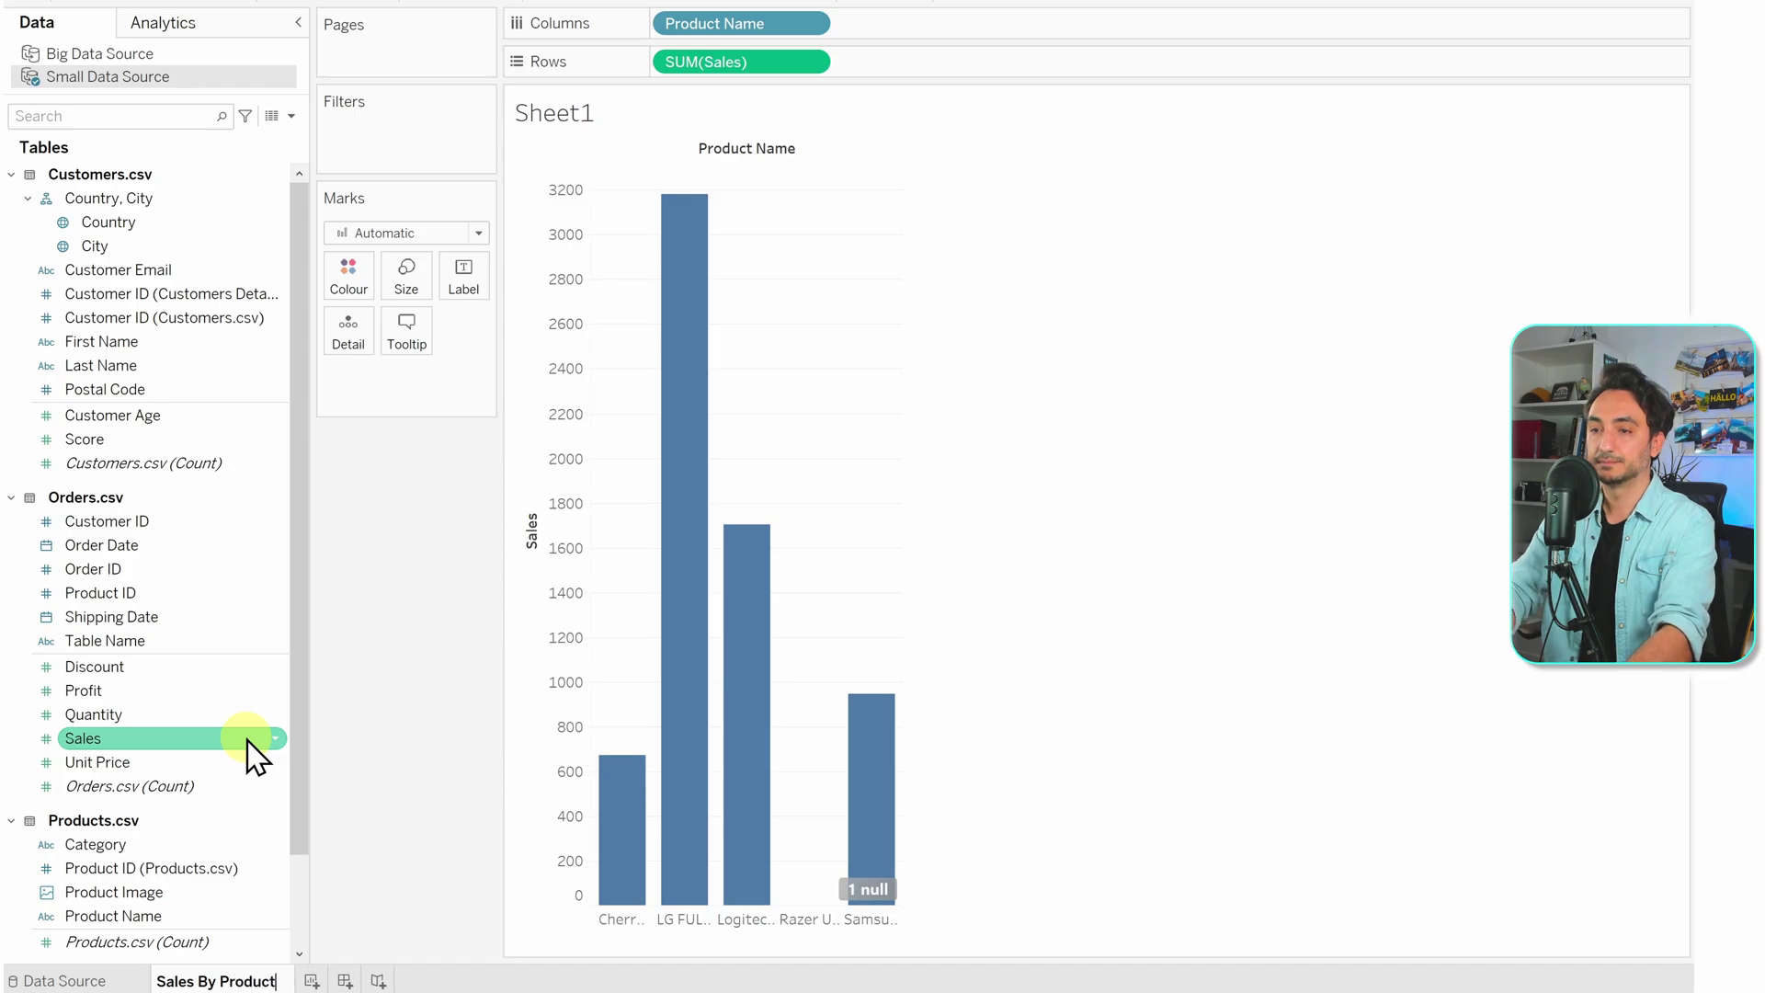
pyautogui.press('Return')
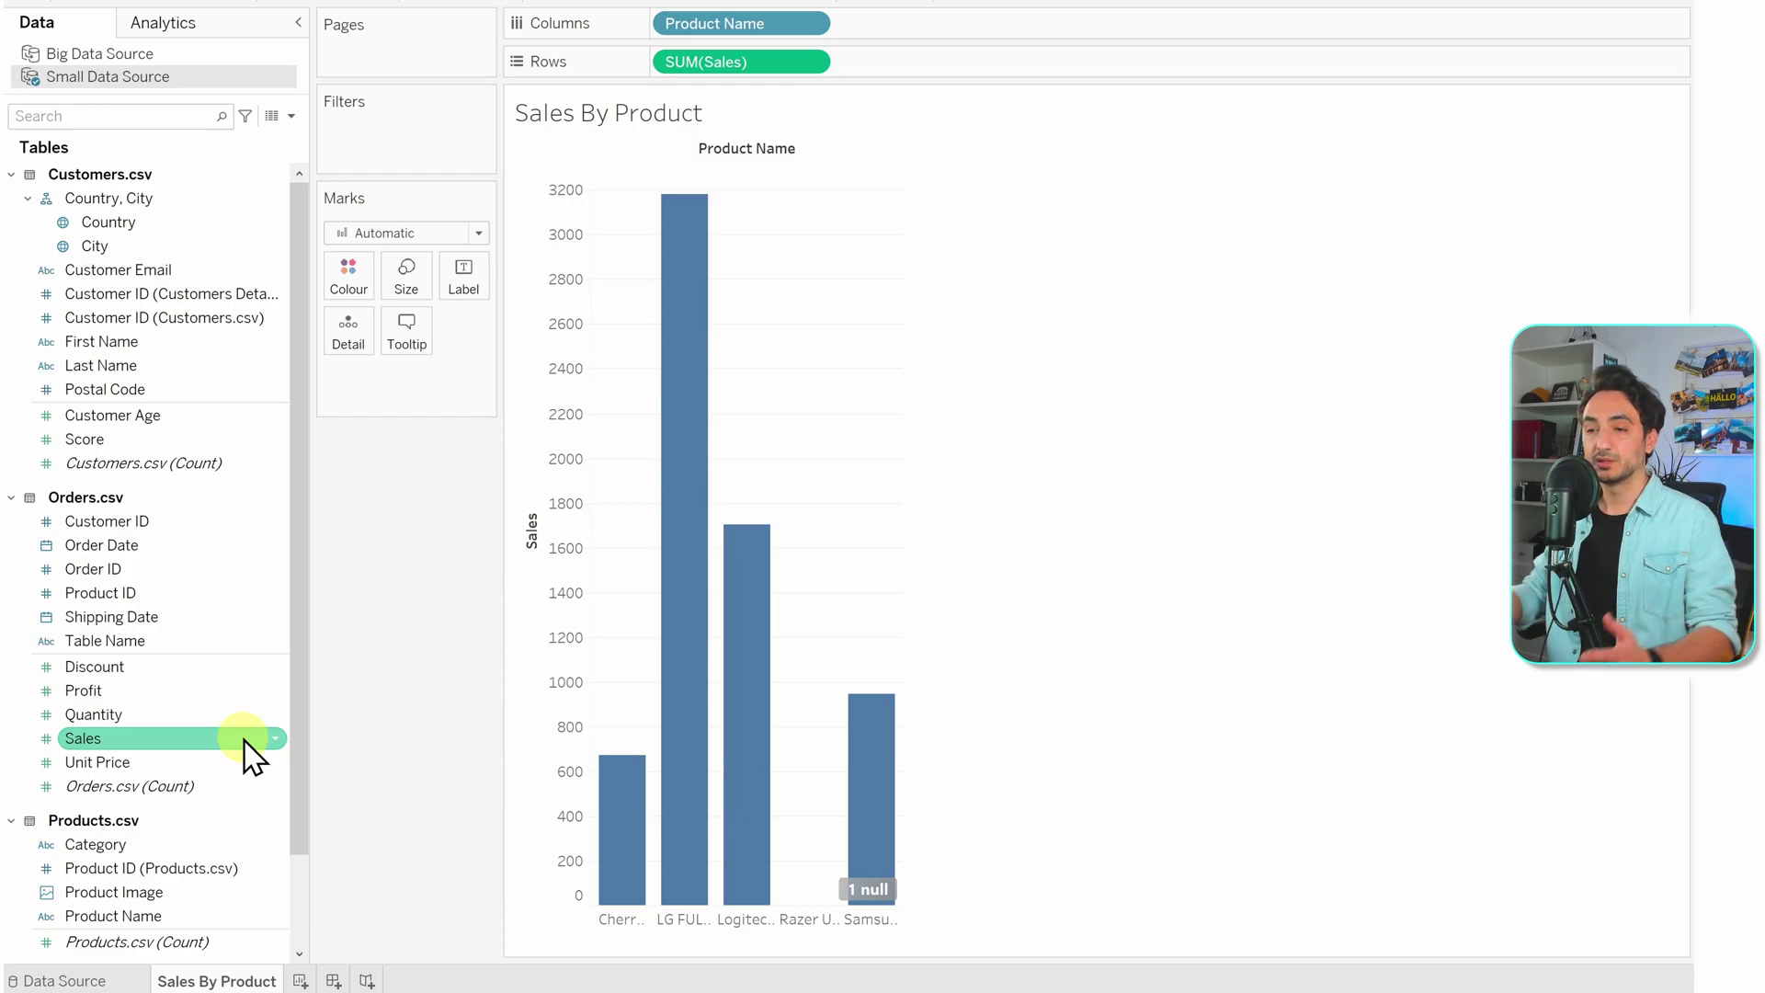
# - Duplicate the Sales By Product sheet and rename the copy "Sales By Category"
pyautogui.rightClick(246, 982)
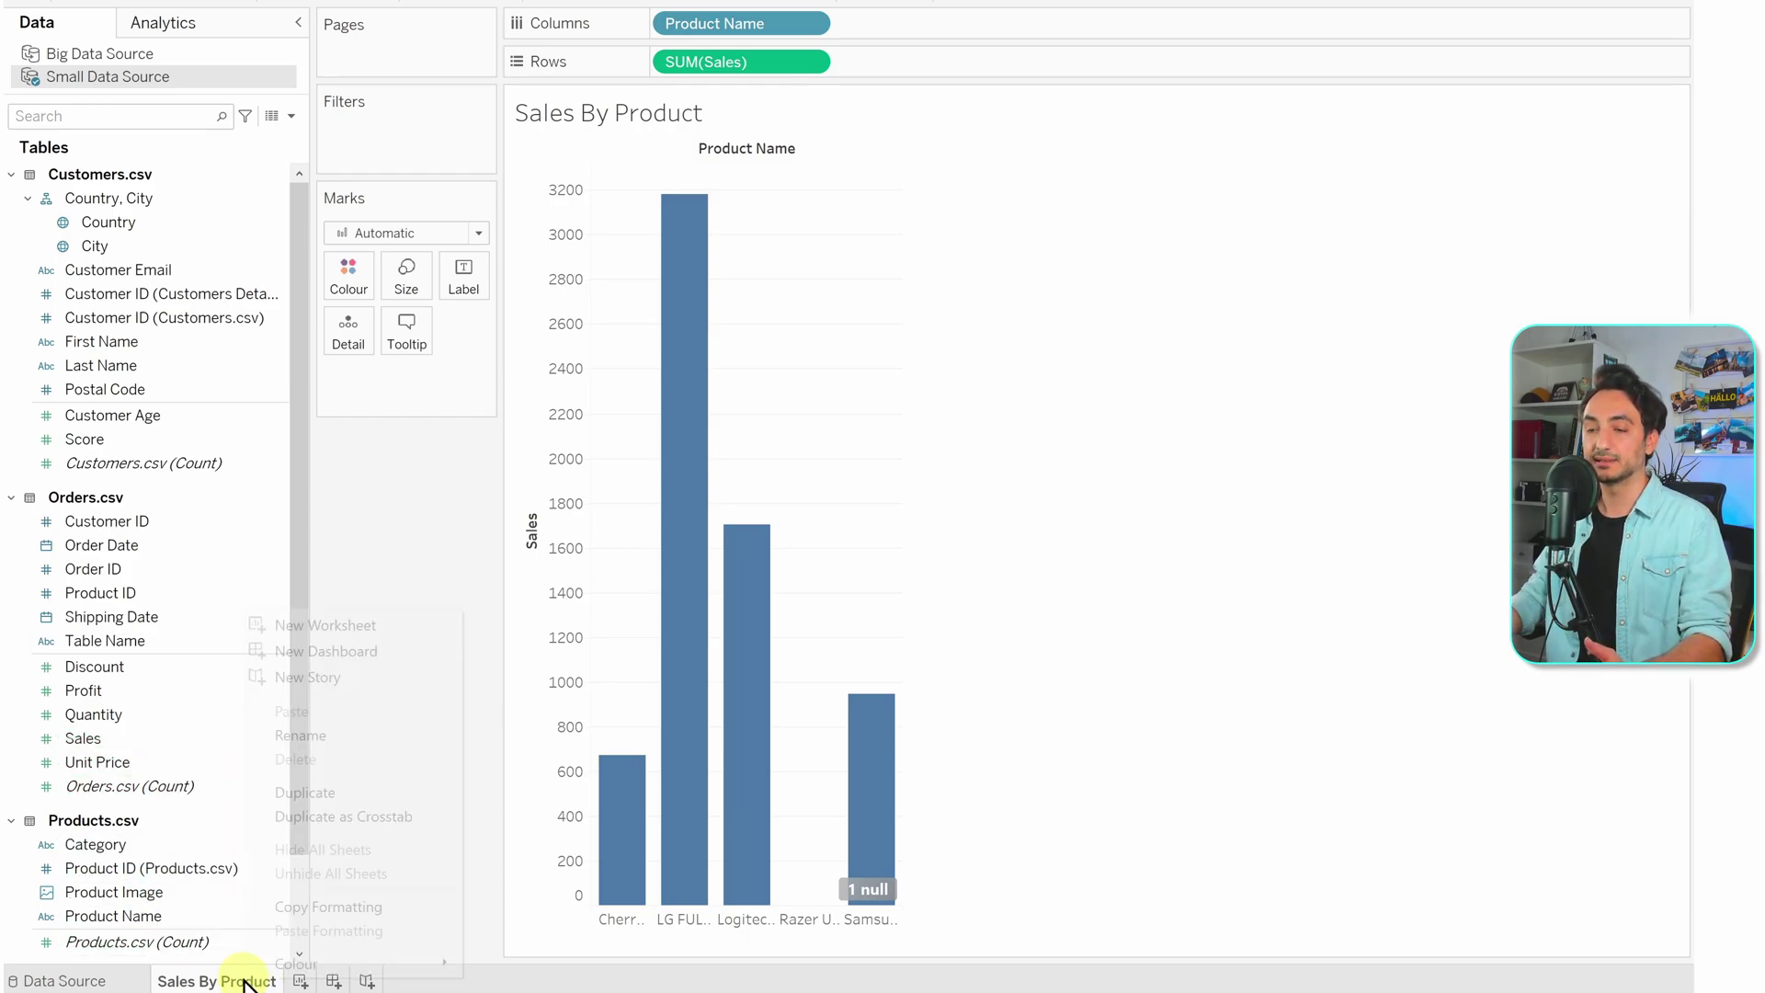
pyautogui.click(312, 793)
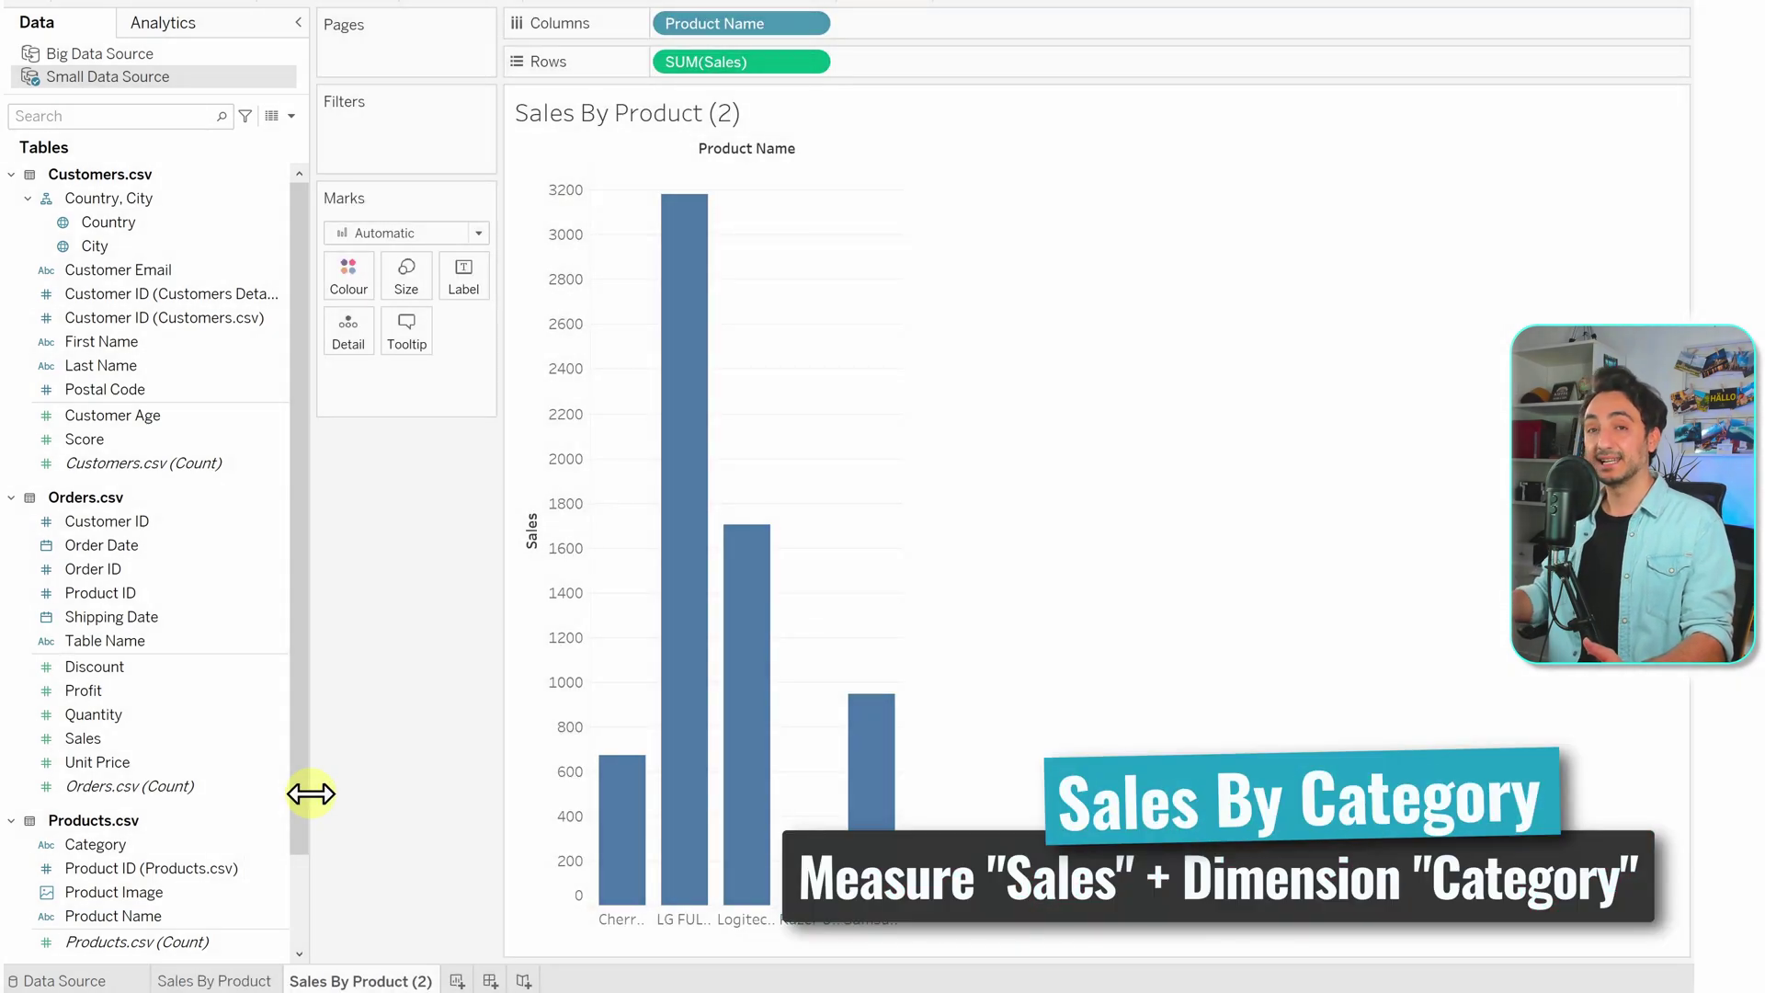
pyautogui.rightClick(359, 981)
pyautogui.click(453, 754)
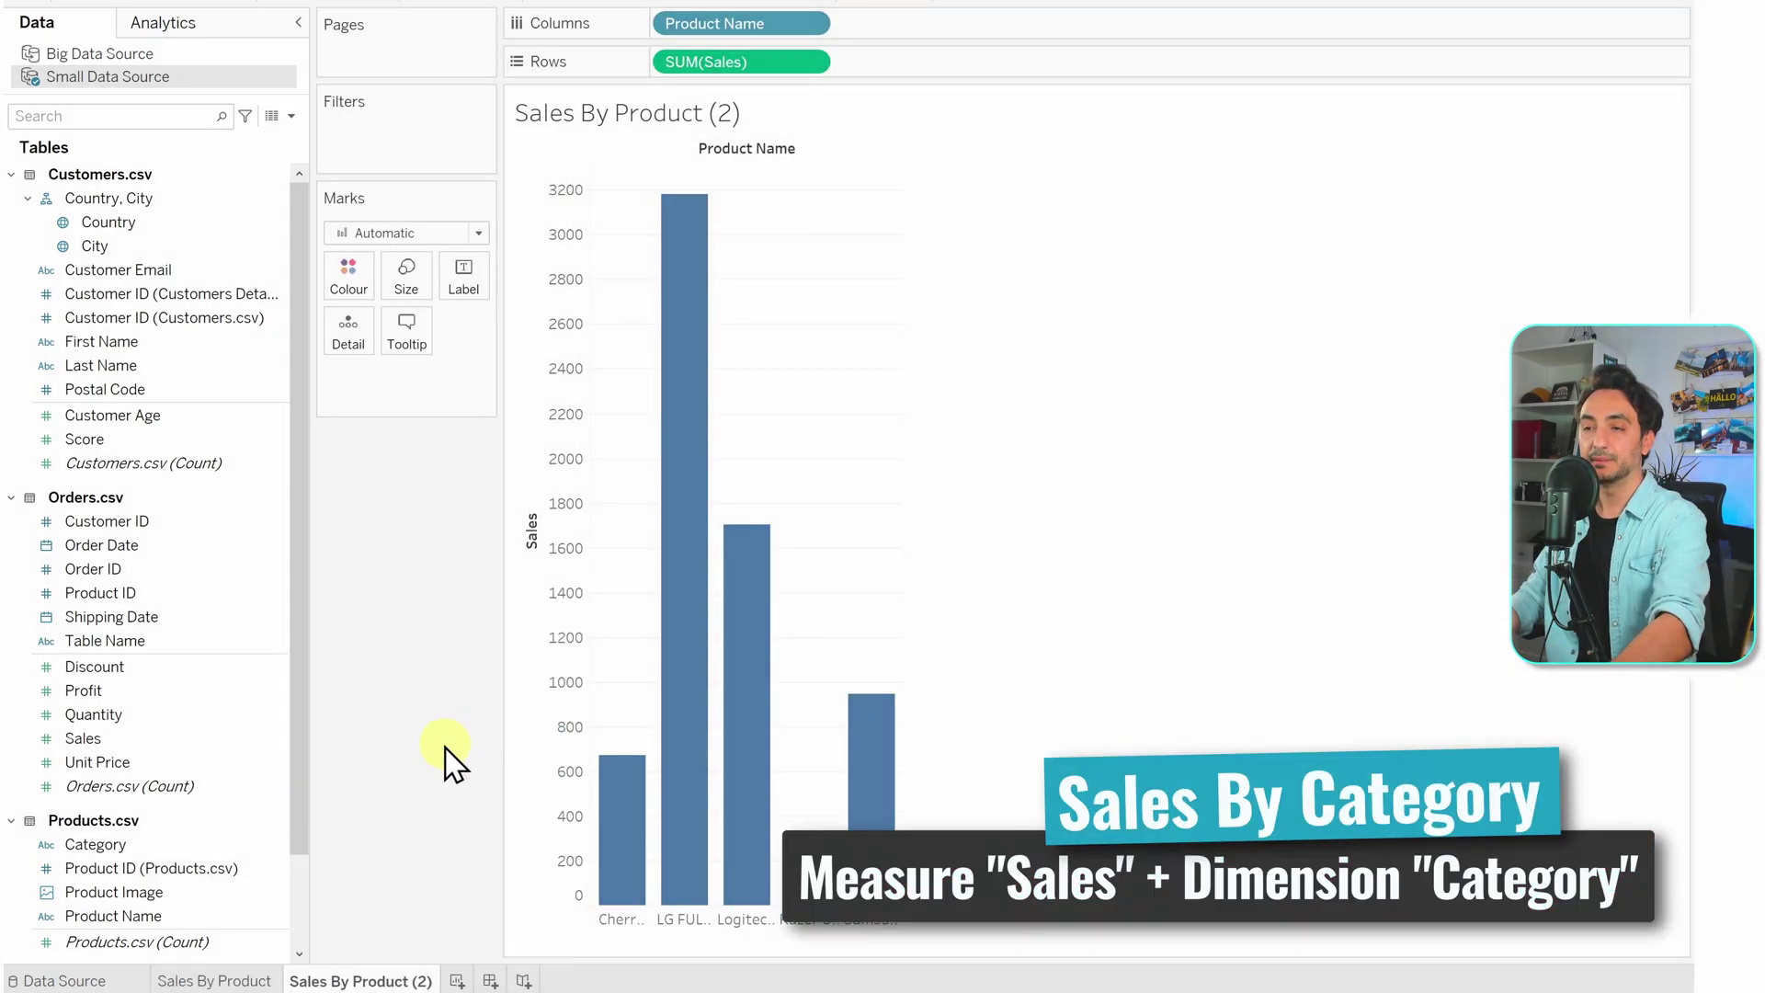
pyautogui.click(353, 980)
pyautogui.moveTo(353, 980); pyautogui.dragTo(429, 977)
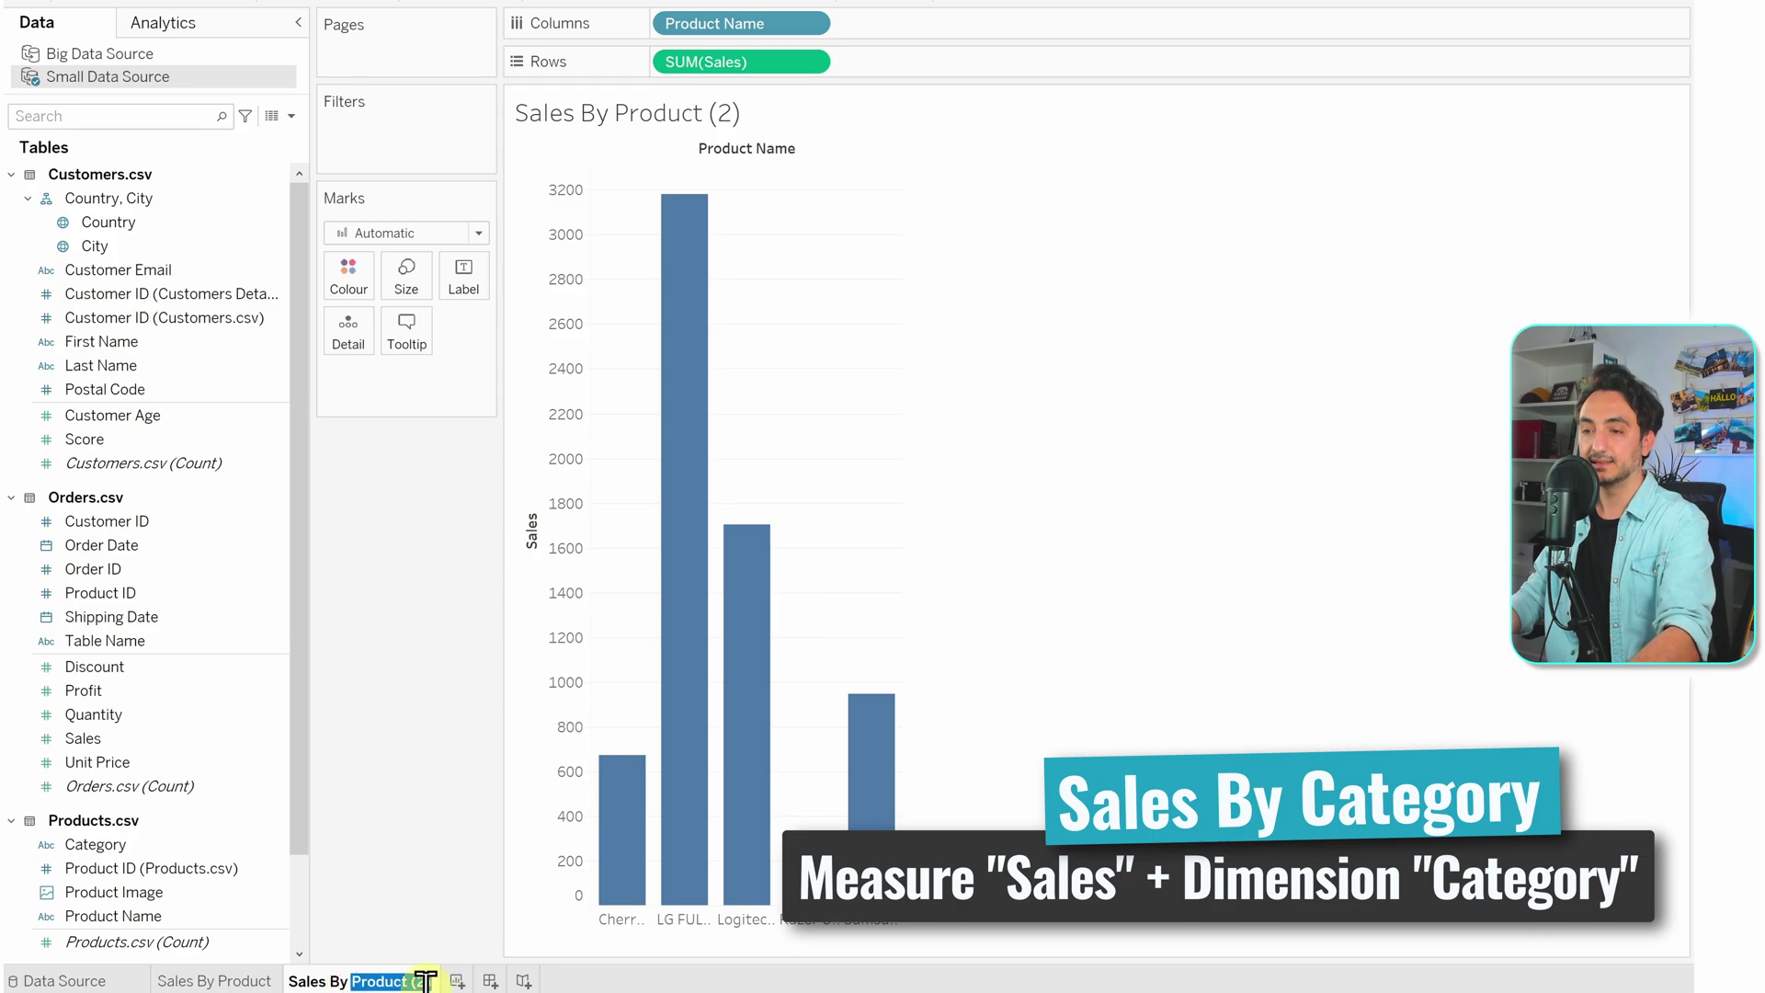
pyautogui.write('Category')
pyautogui.press('Return')
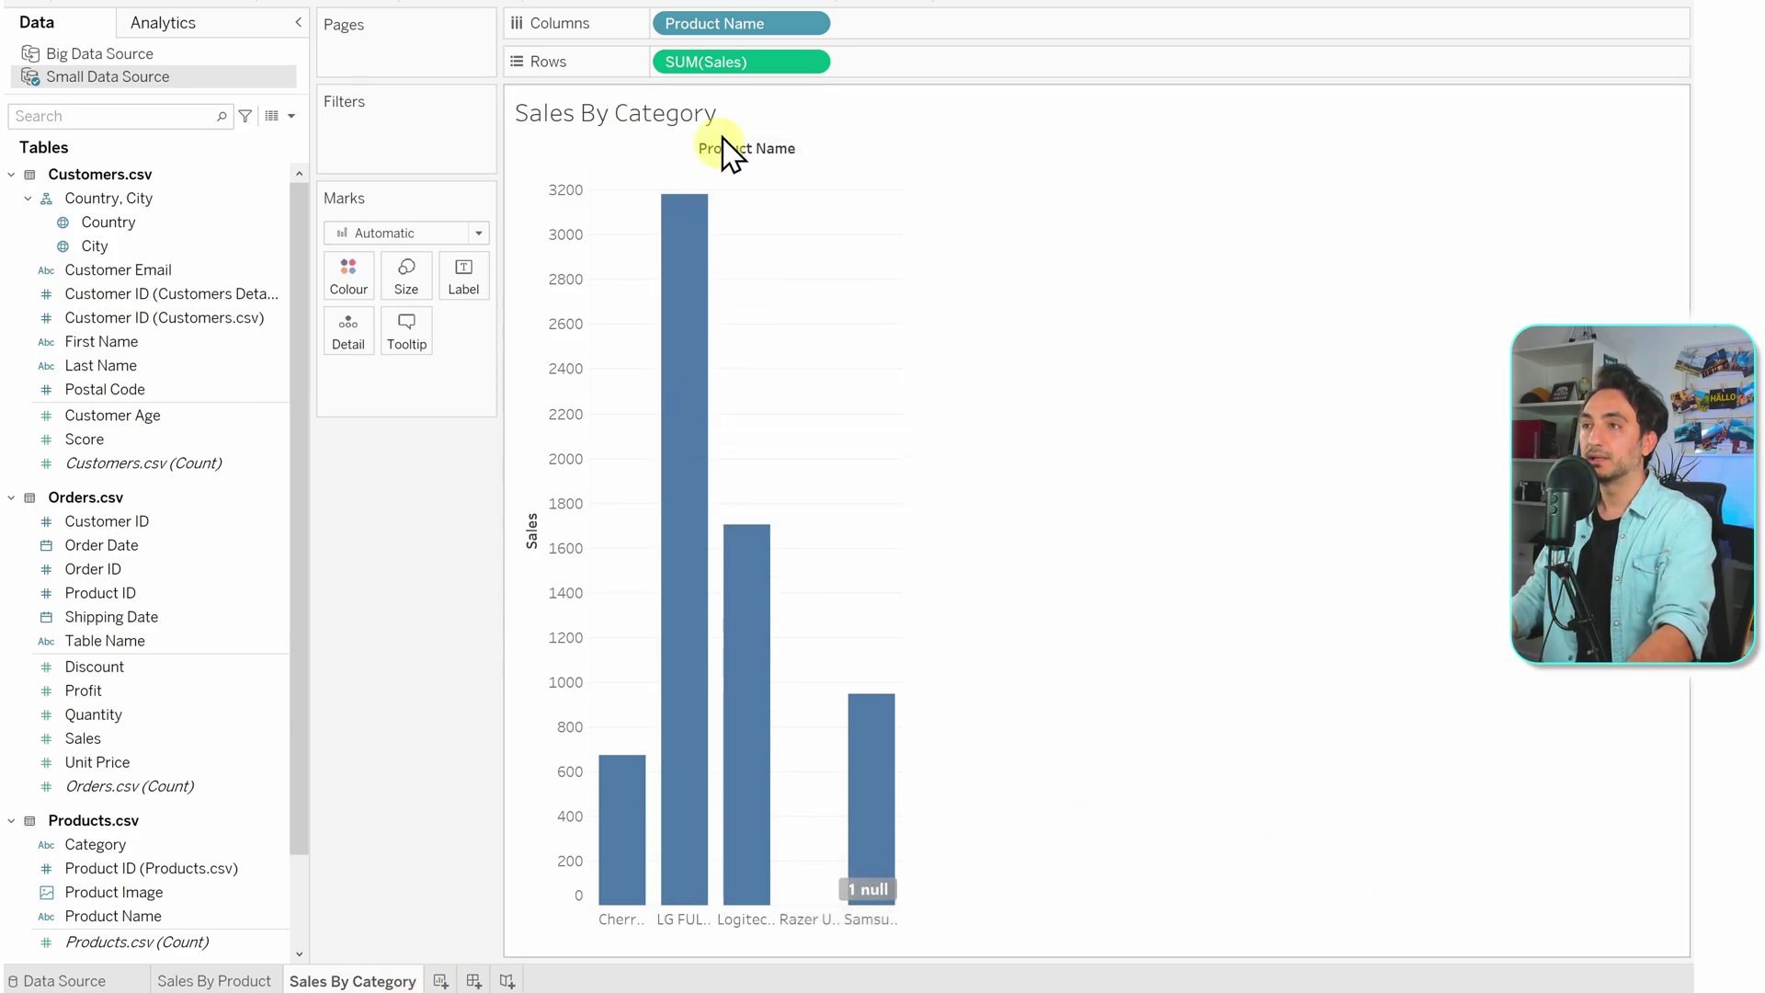
# - Replace Product Name with Category on Columns and turn the sales bars into a pie chart
pyautogui.moveTo(752, 26); pyautogui.dragTo(1170, 366)
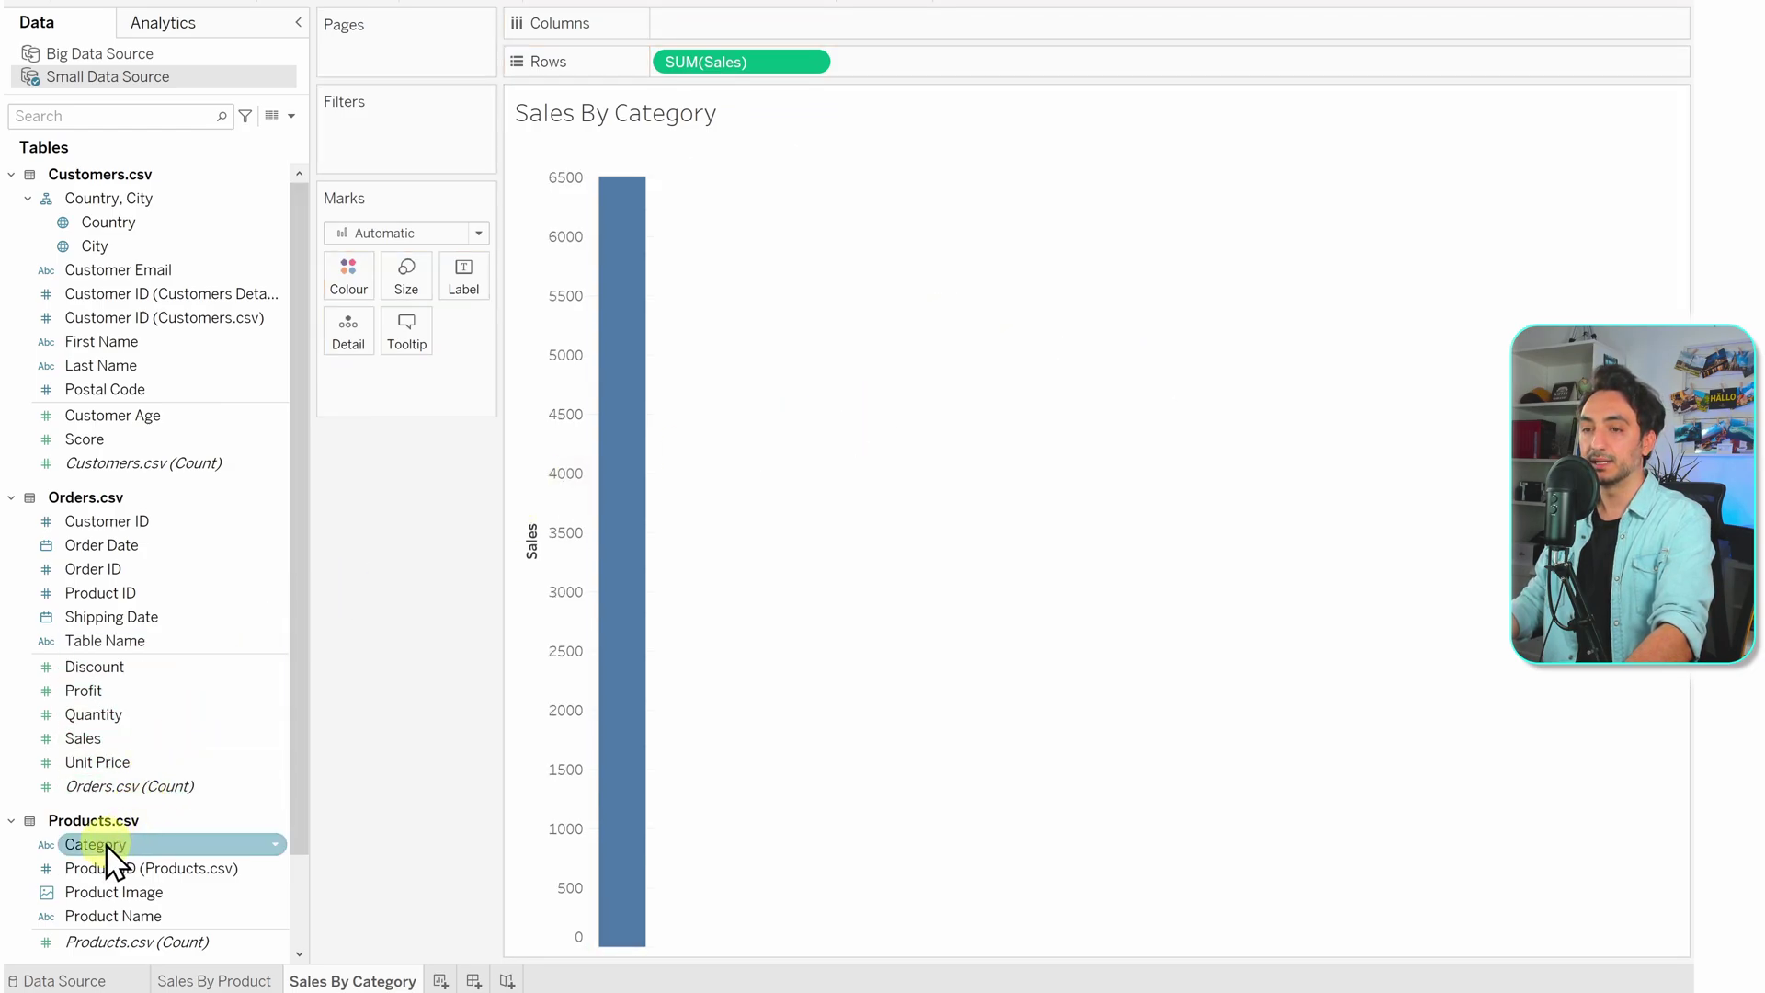
pyautogui.moveTo(108, 848); pyautogui.dragTo(708, 37)
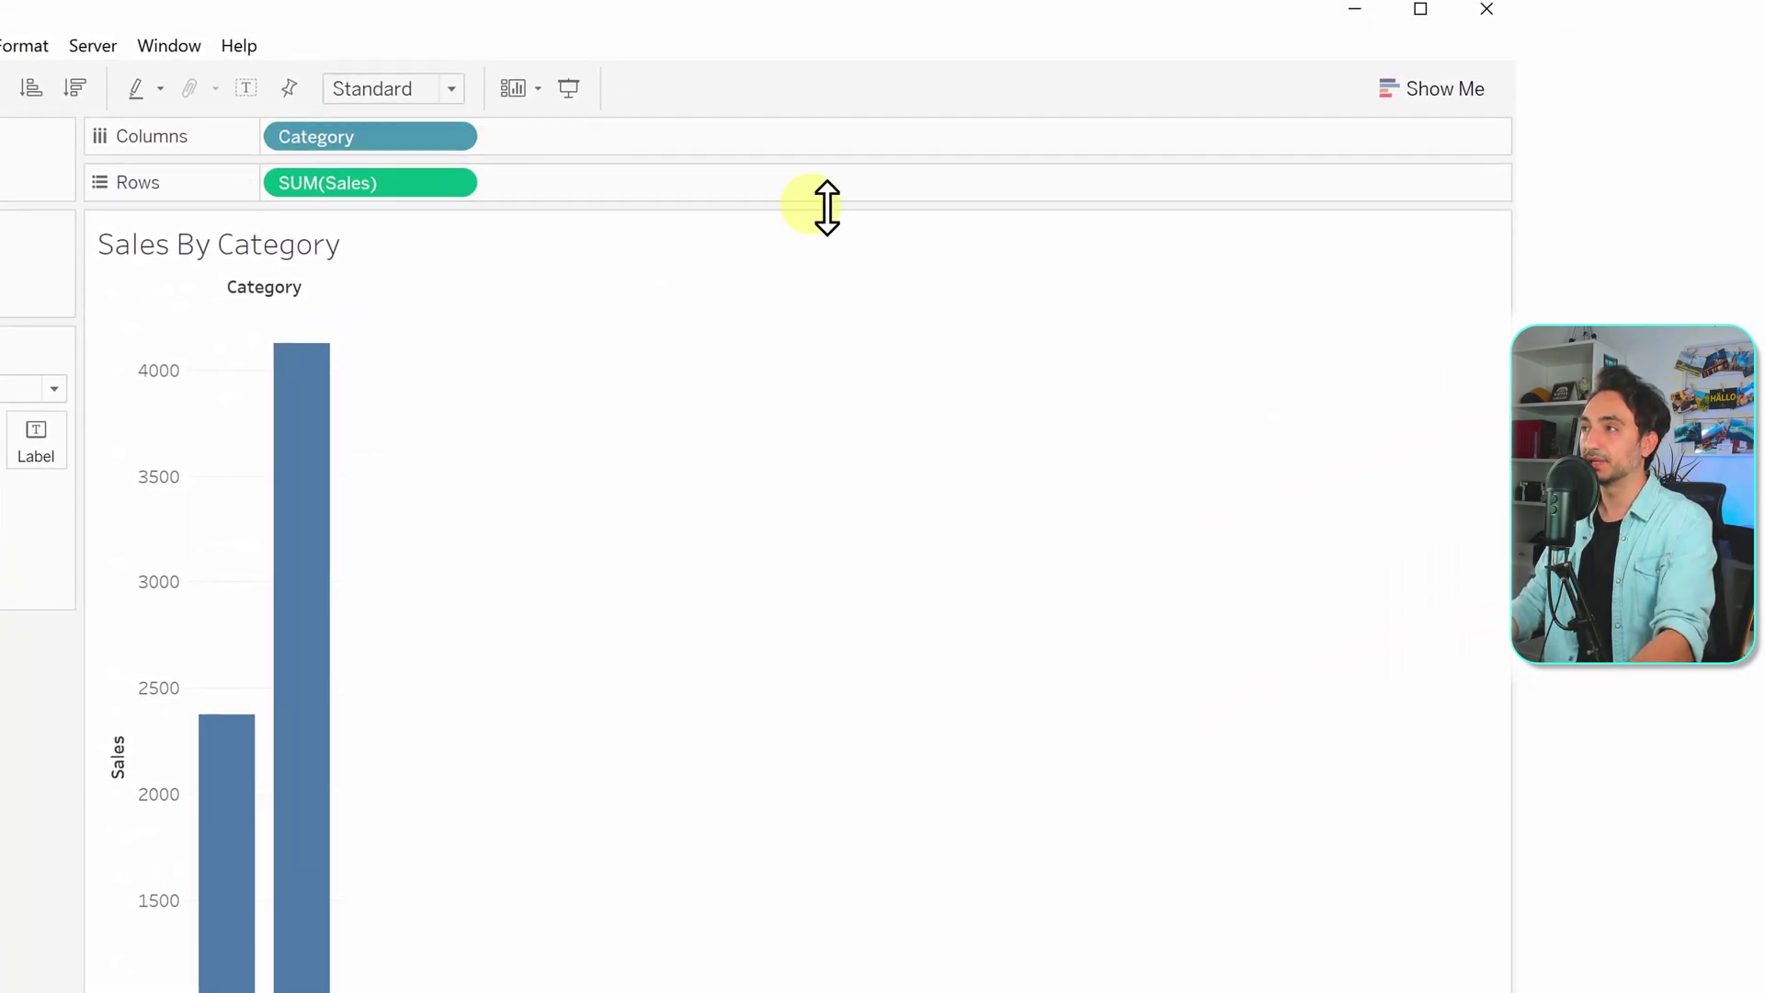
pyautogui.click(1406, 92)
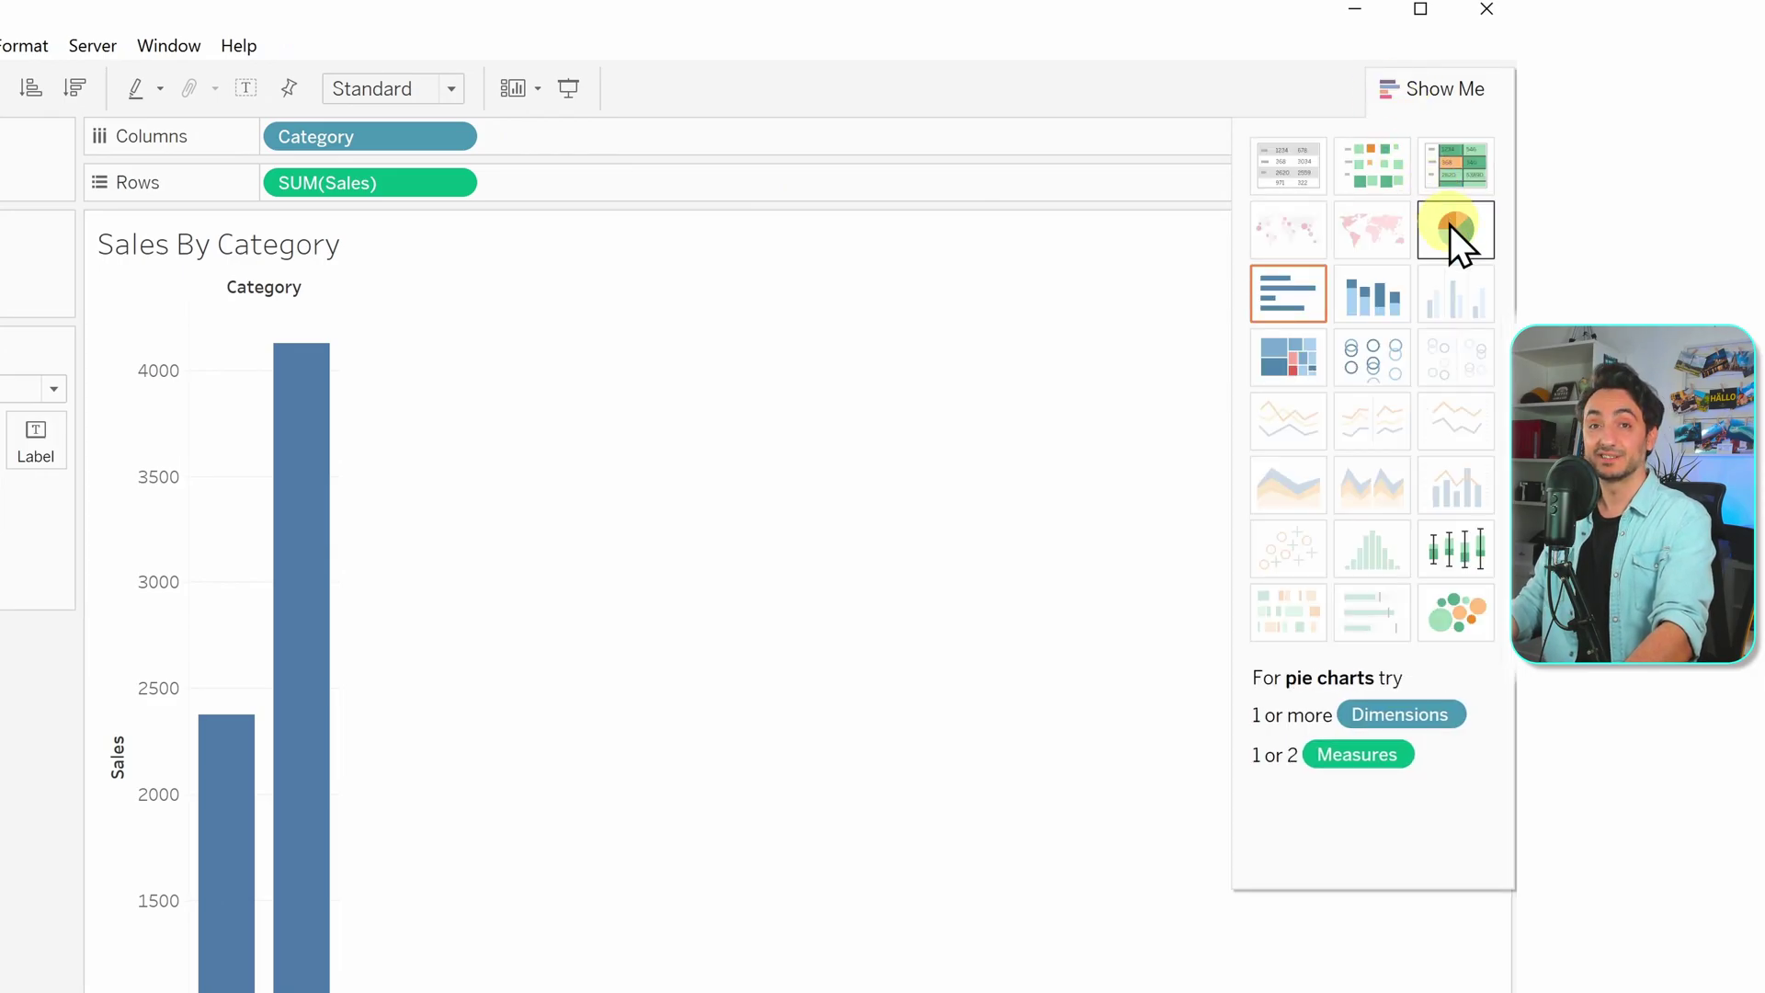
pyautogui.click(1452, 229)
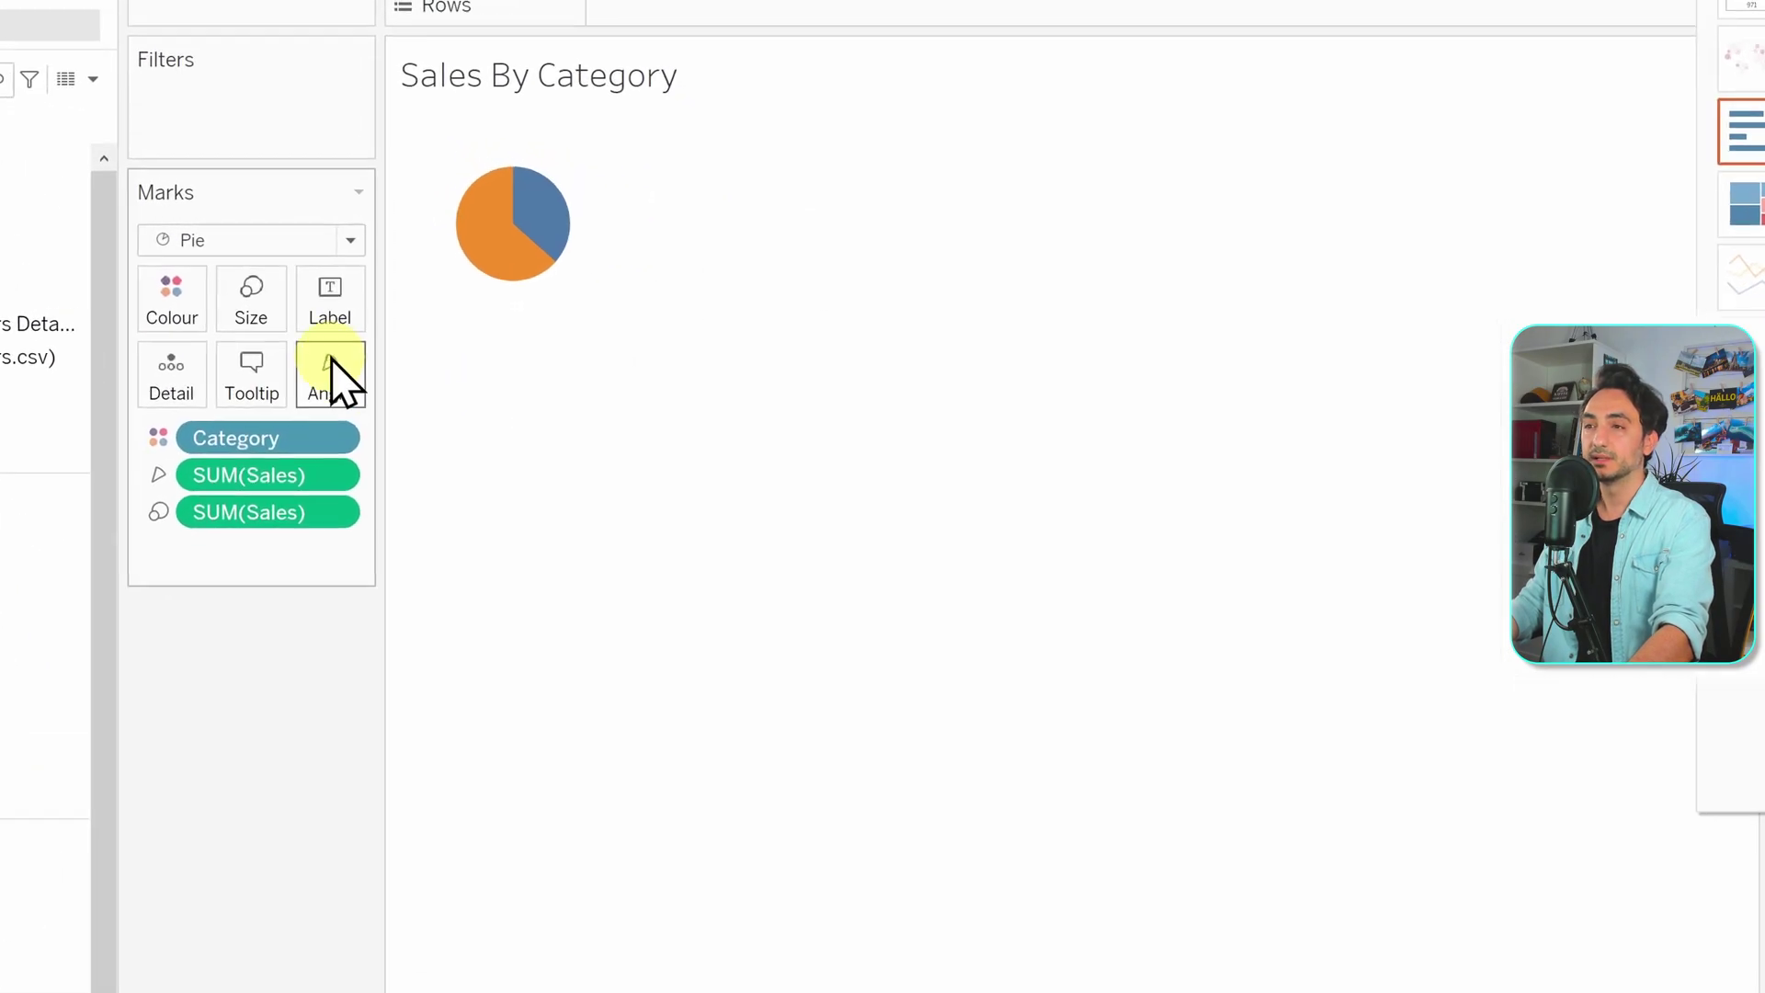
# - Show mark labels on the sales by category pie chart
pyautogui.click(252, 327)
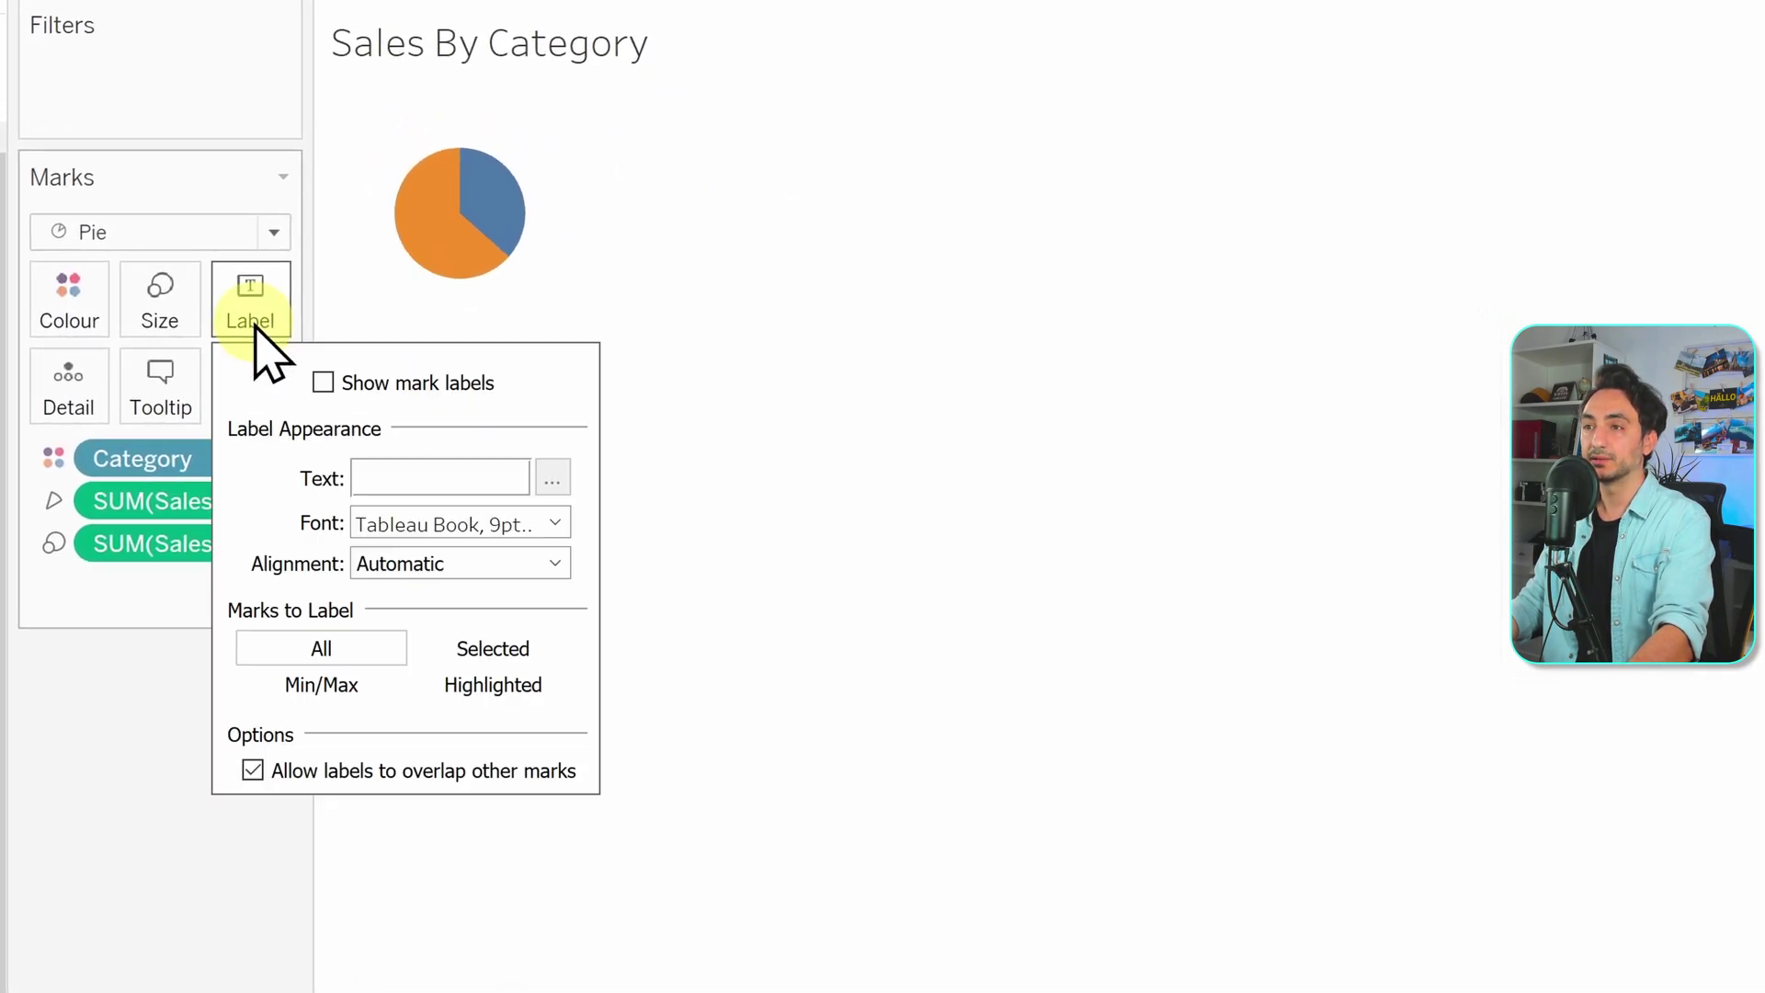
pyautogui.click(323, 384)
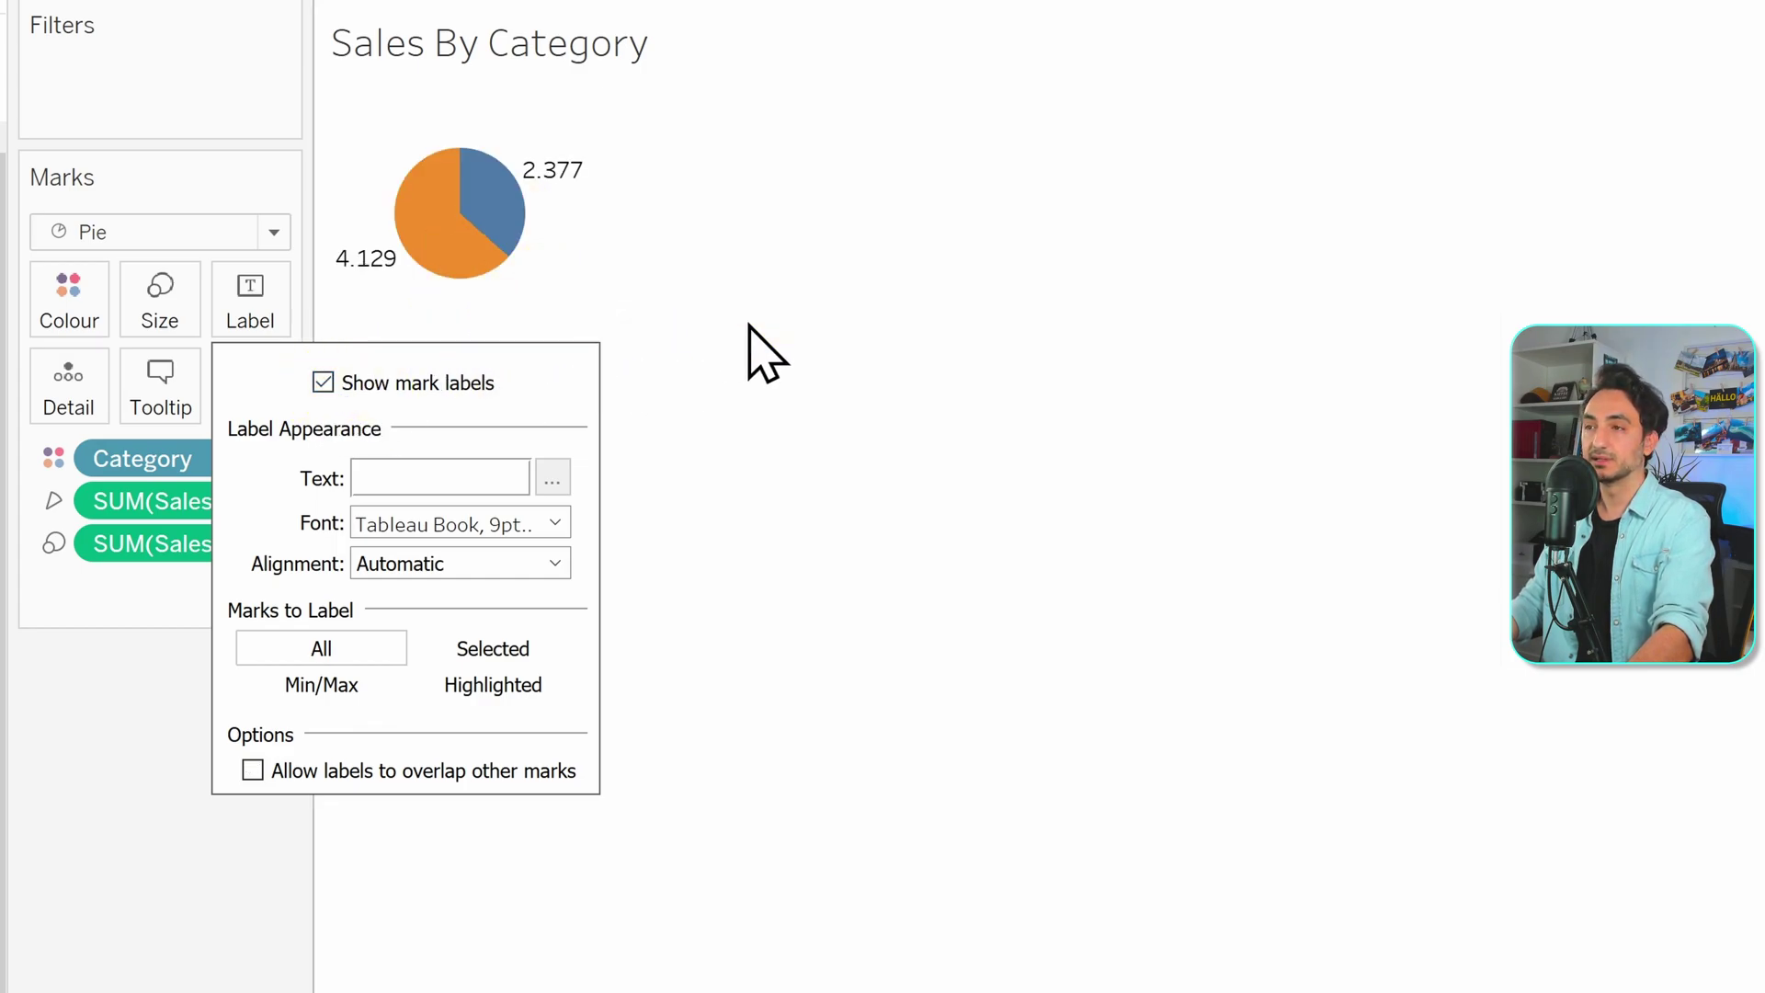
pyautogui.click(812, 342)
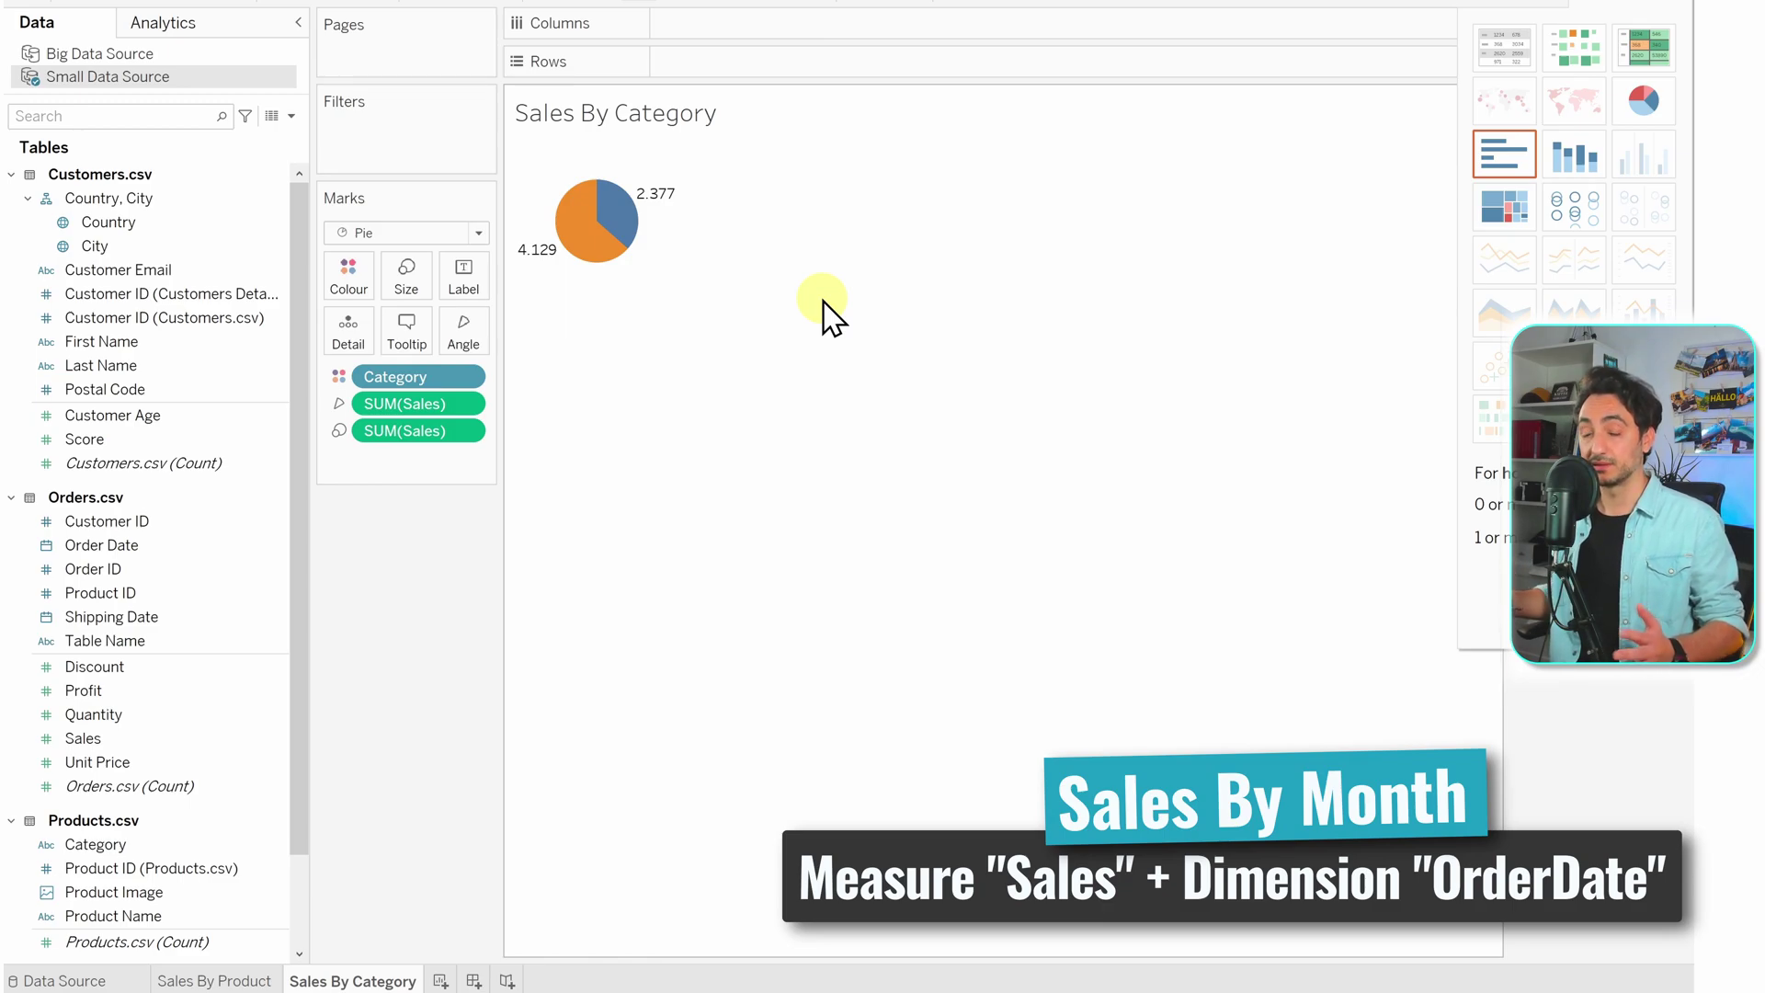
# - Duplicate the Sales By Category sheet and rename the copy "Sales By Month"
pyautogui.rightClick(386, 983)
pyautogui.click(451, 793)
pyautogui.rightClick(516, 981)
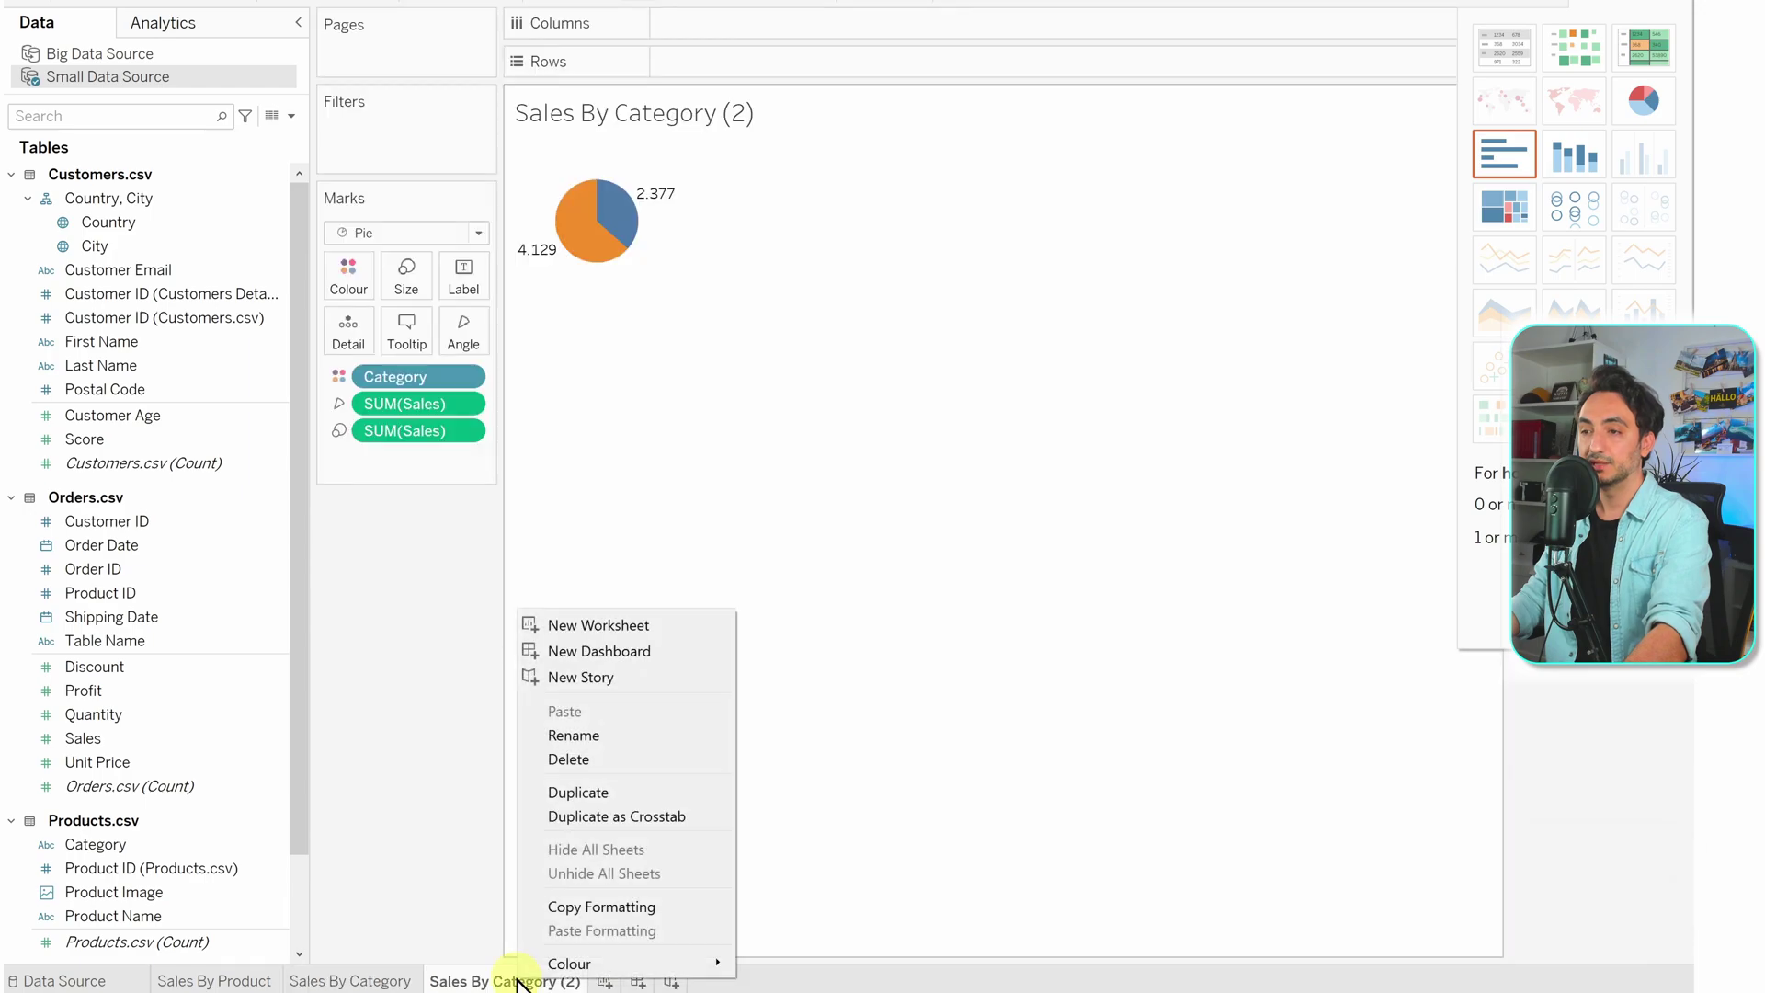
pyautogui.click(573, 735)
pyautogui.click(497, 979)
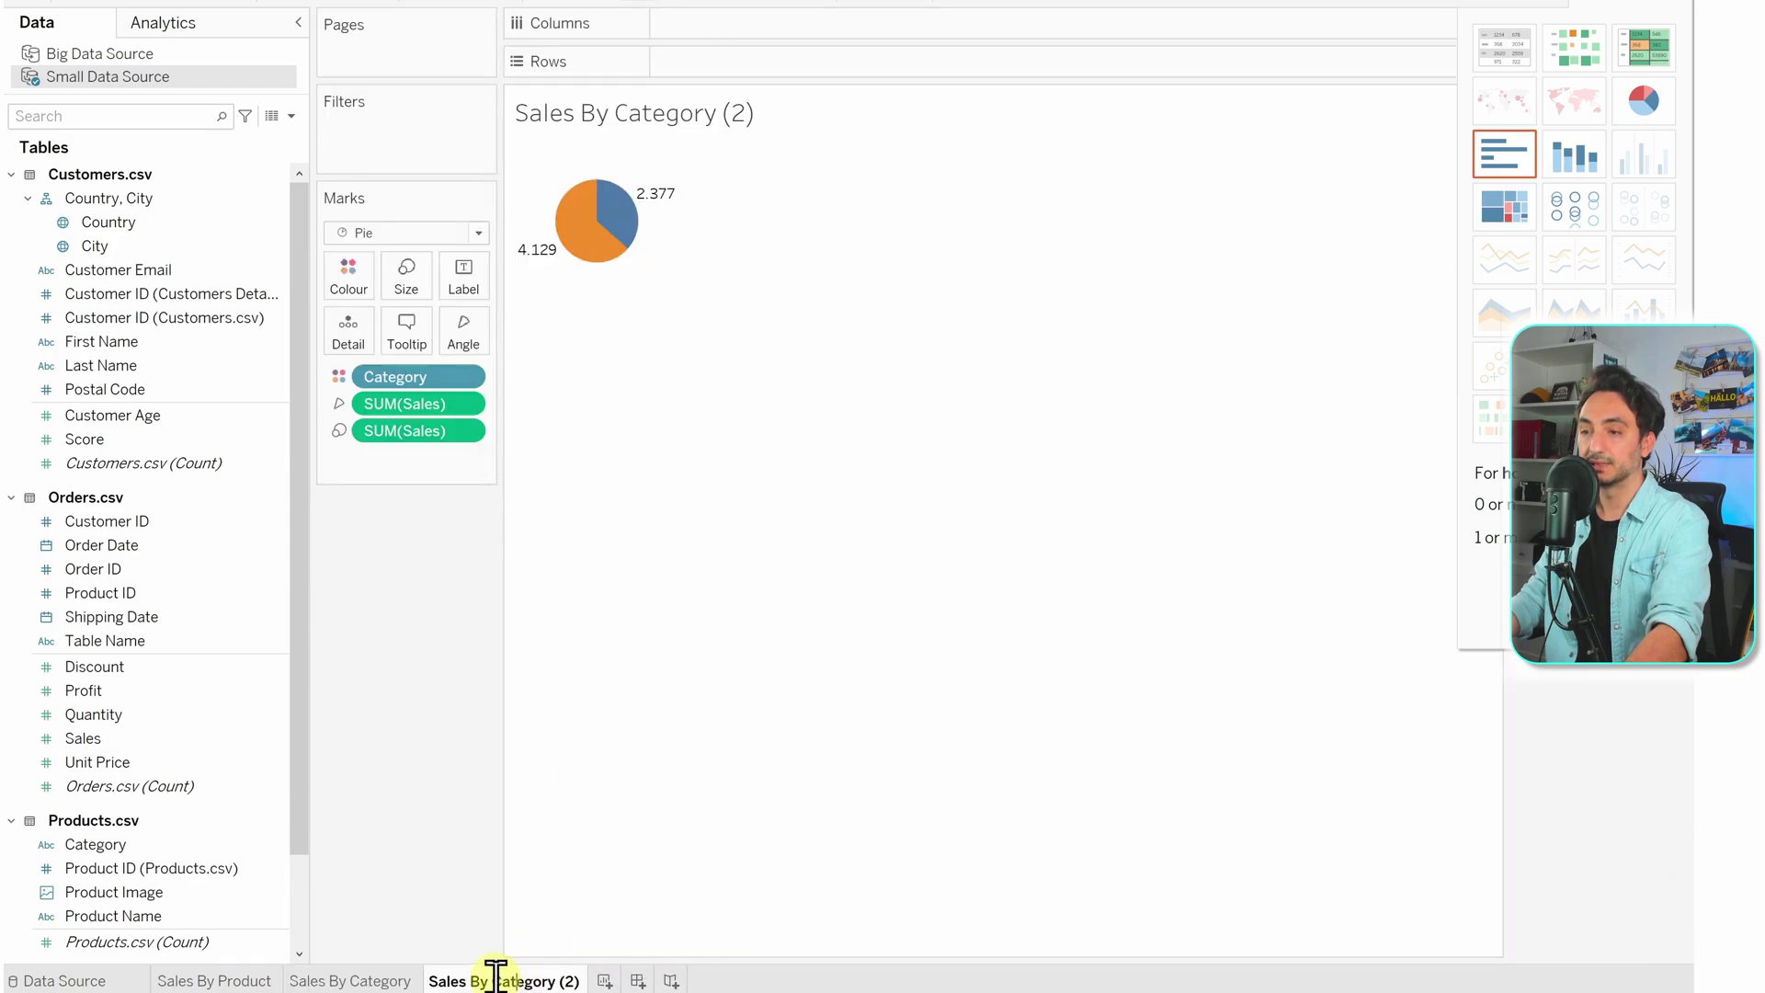
pyautogui.moveTo(505, 978); pyautogui.dragTo(589, 983)
pyautogui.write('Month')
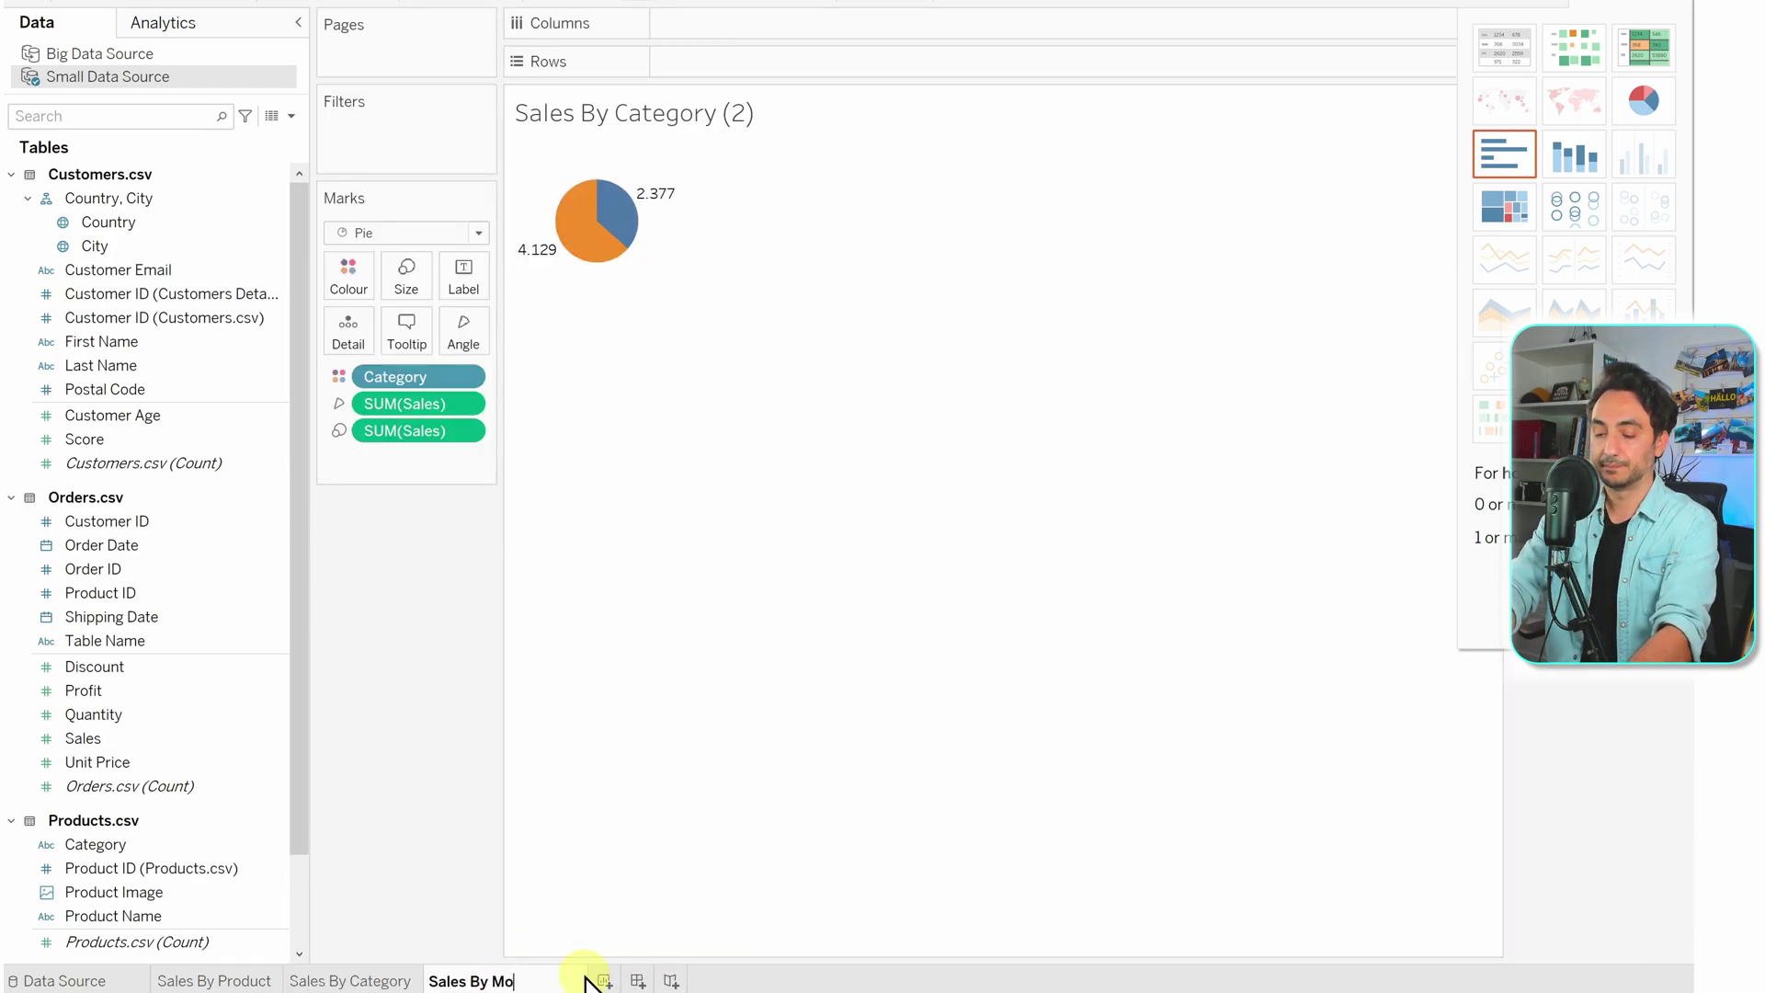
pyautogui.press('Return')
# - Replace Category with Order Date in the Sales By Month view and change the pies to horizontal bars
pyautogui.moveTo(394, 371); pyautogui.dragTo(814, 496)
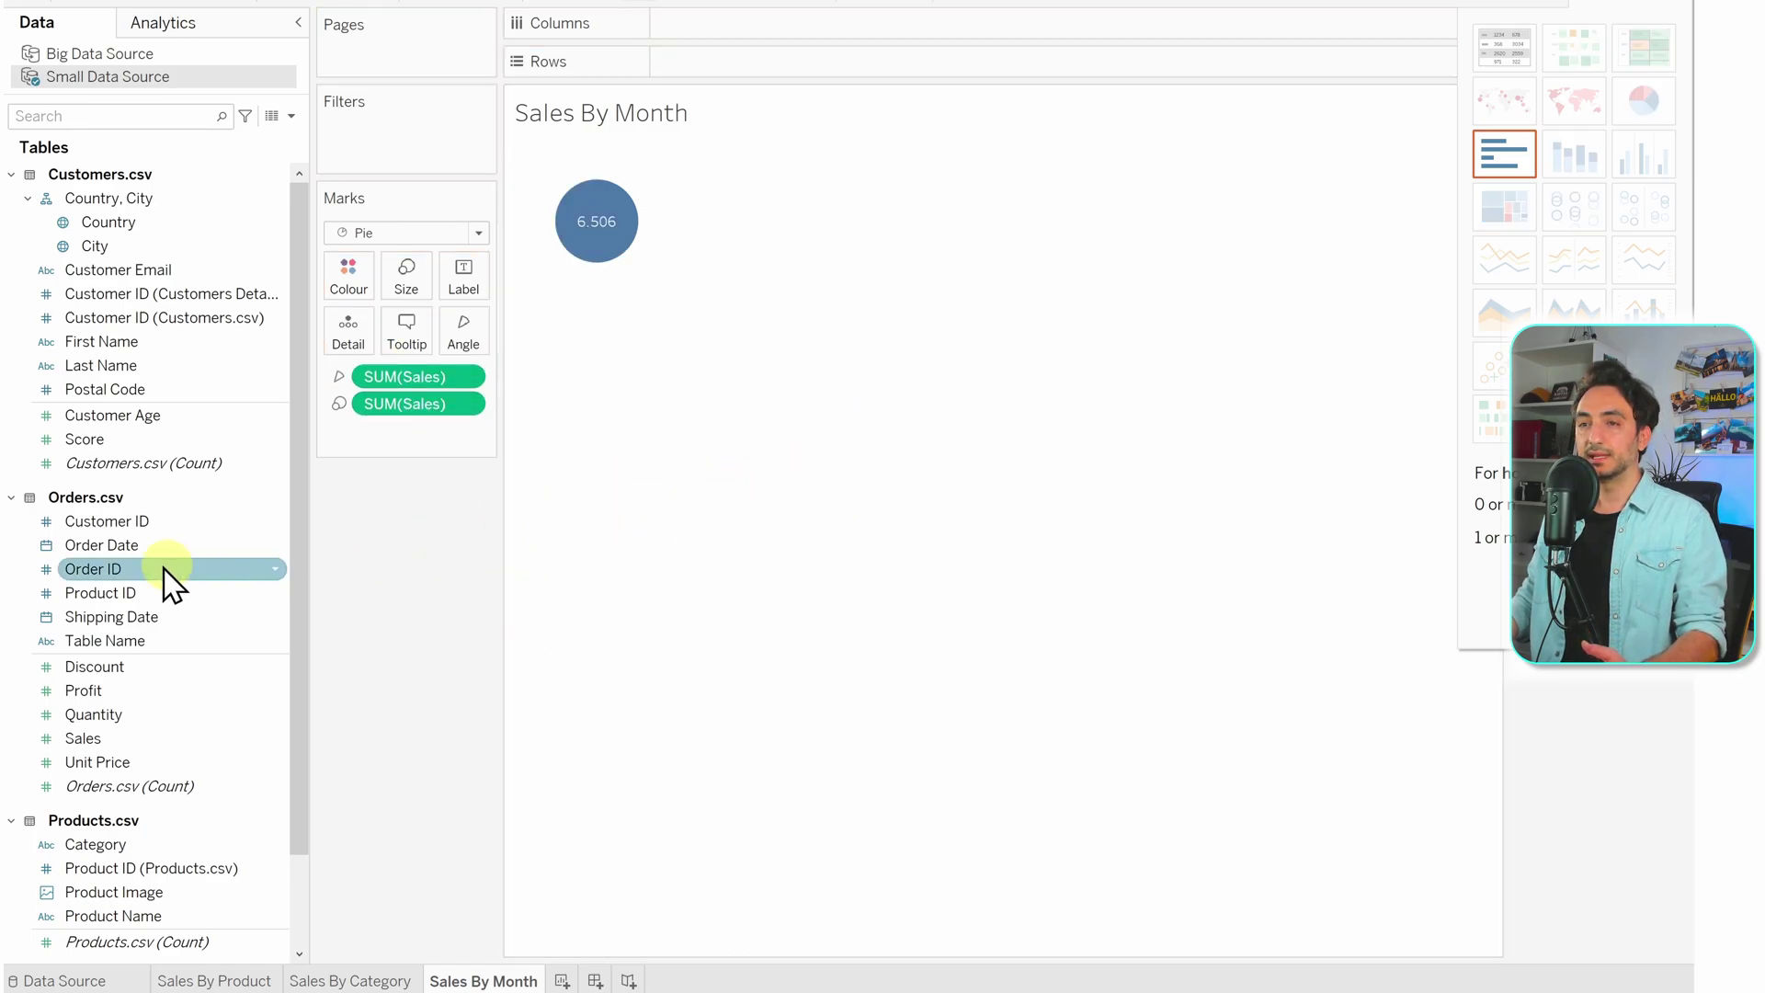
pyautogui.moveTo(106, 547); pyautogui.dragTo(698, 30)
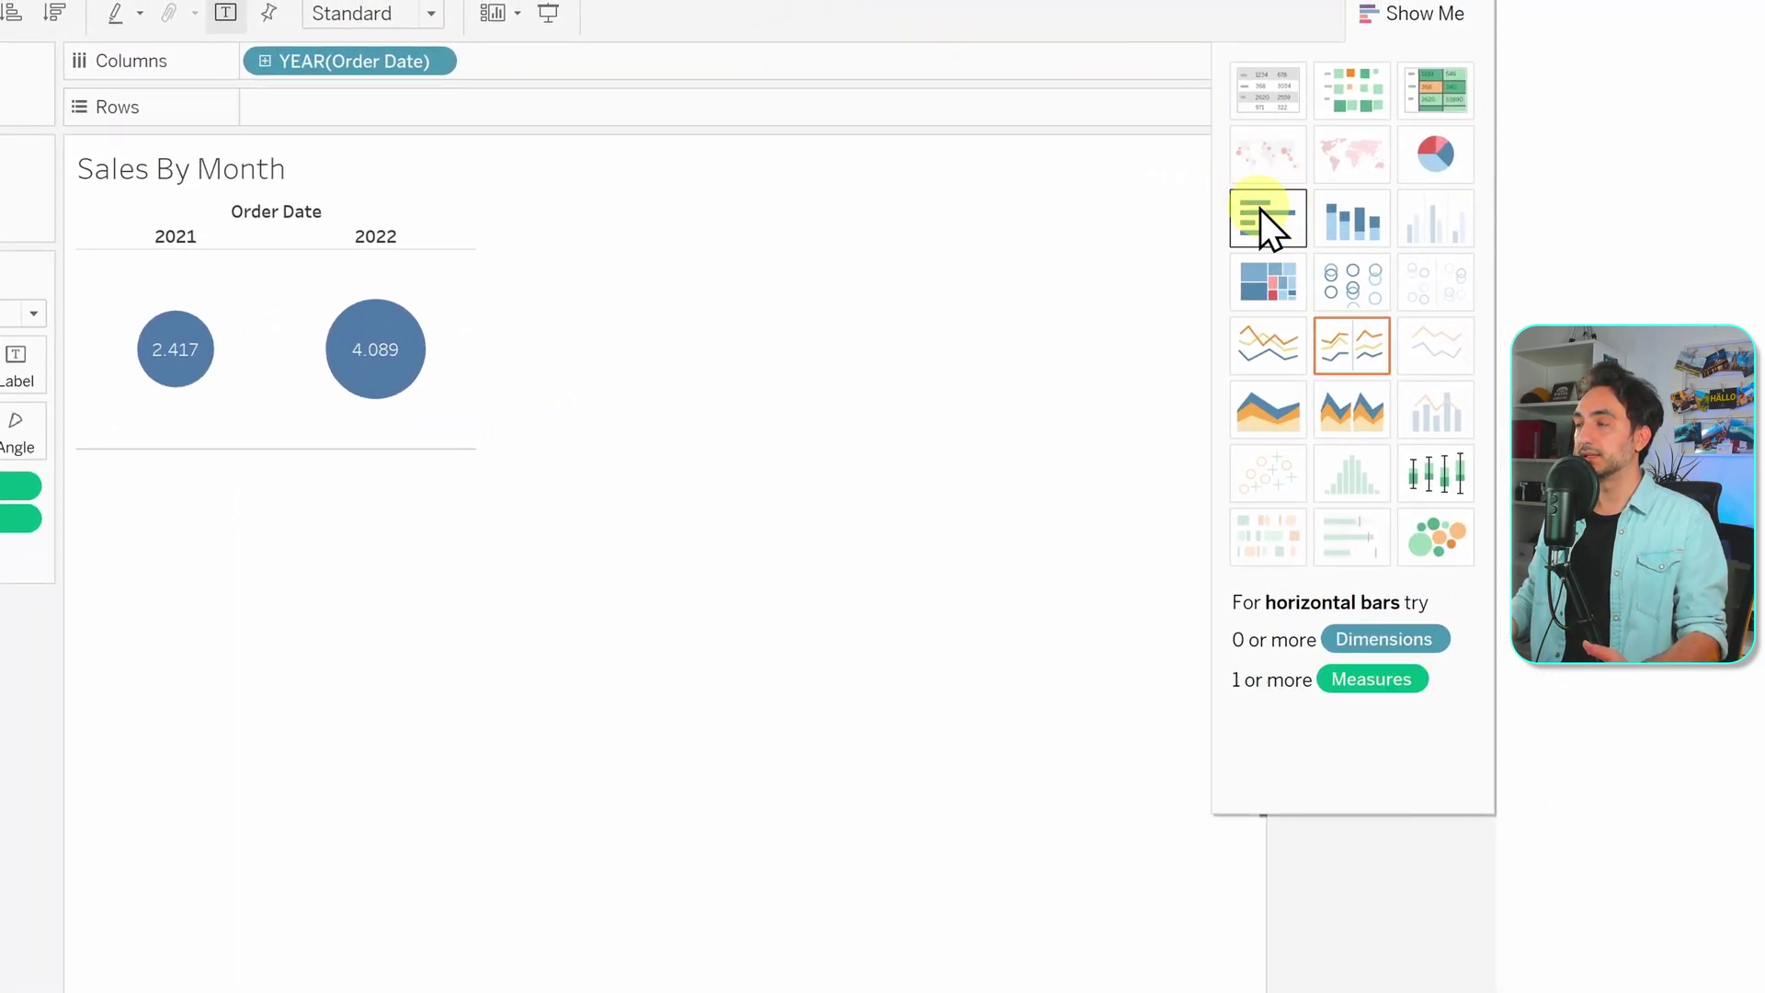
pyautogui.click(1261, 208)
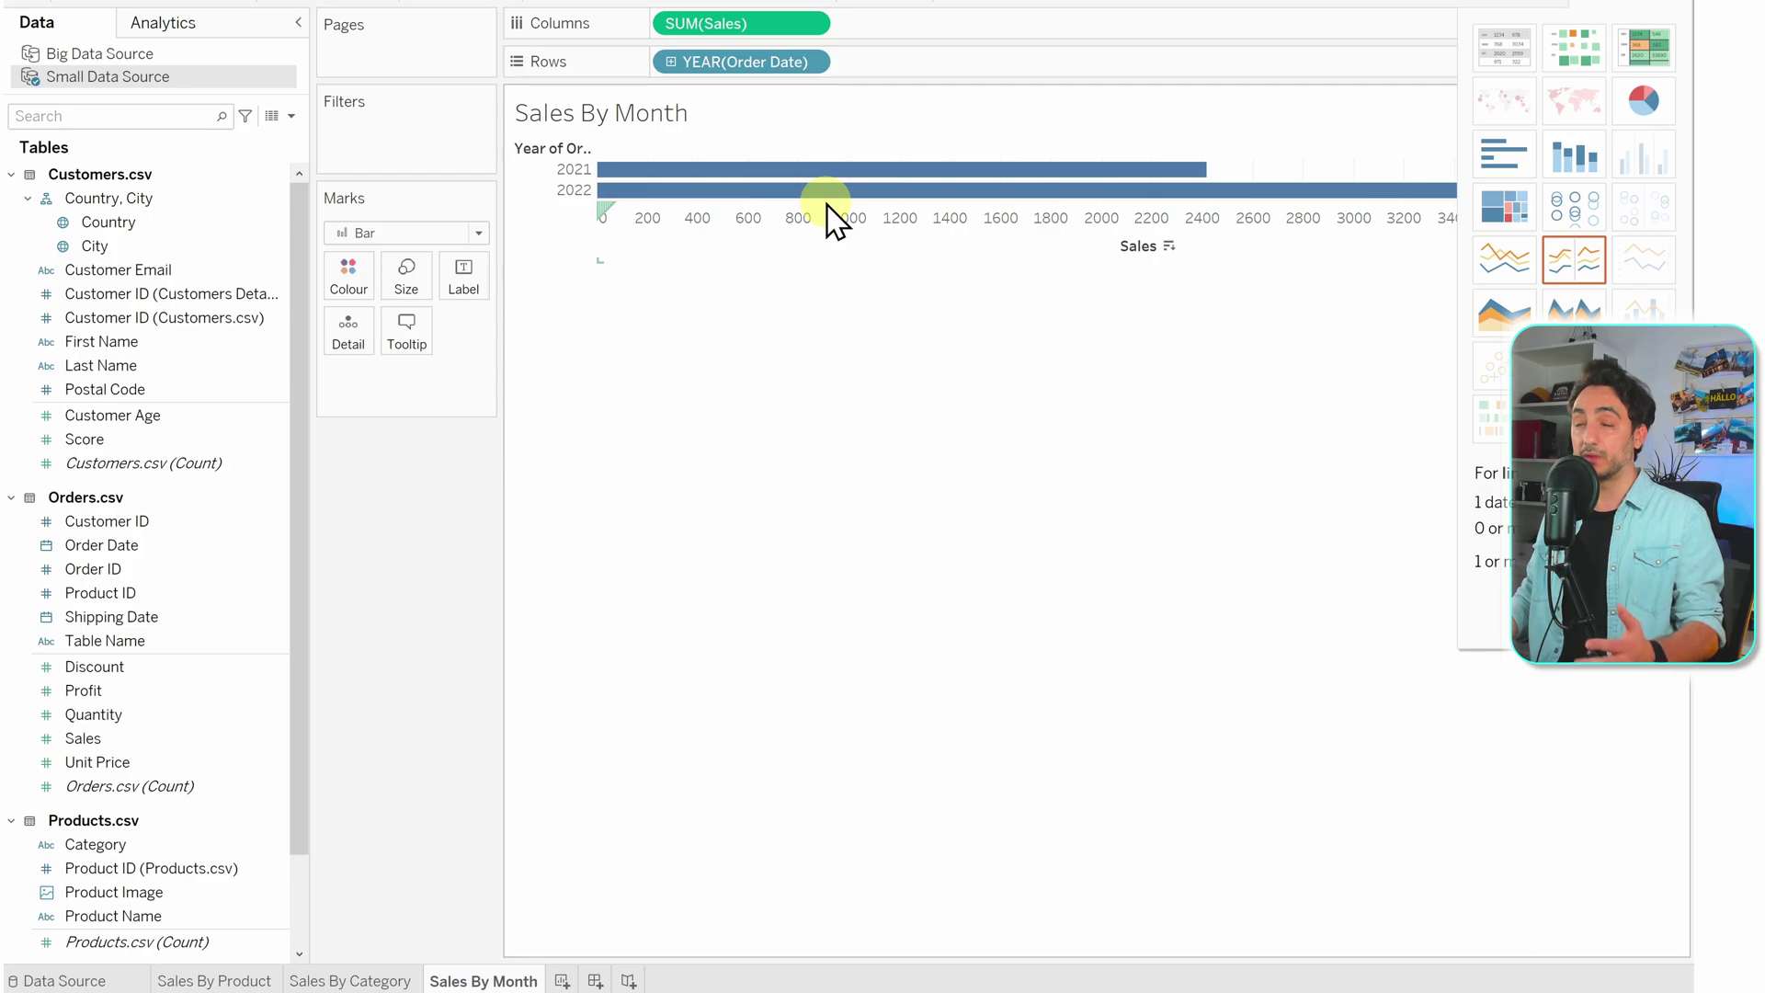
# - Change the Order Date level on Rows to the discrete Month and show mark labels on the bars
pyautogui.rightClick(764, 64)
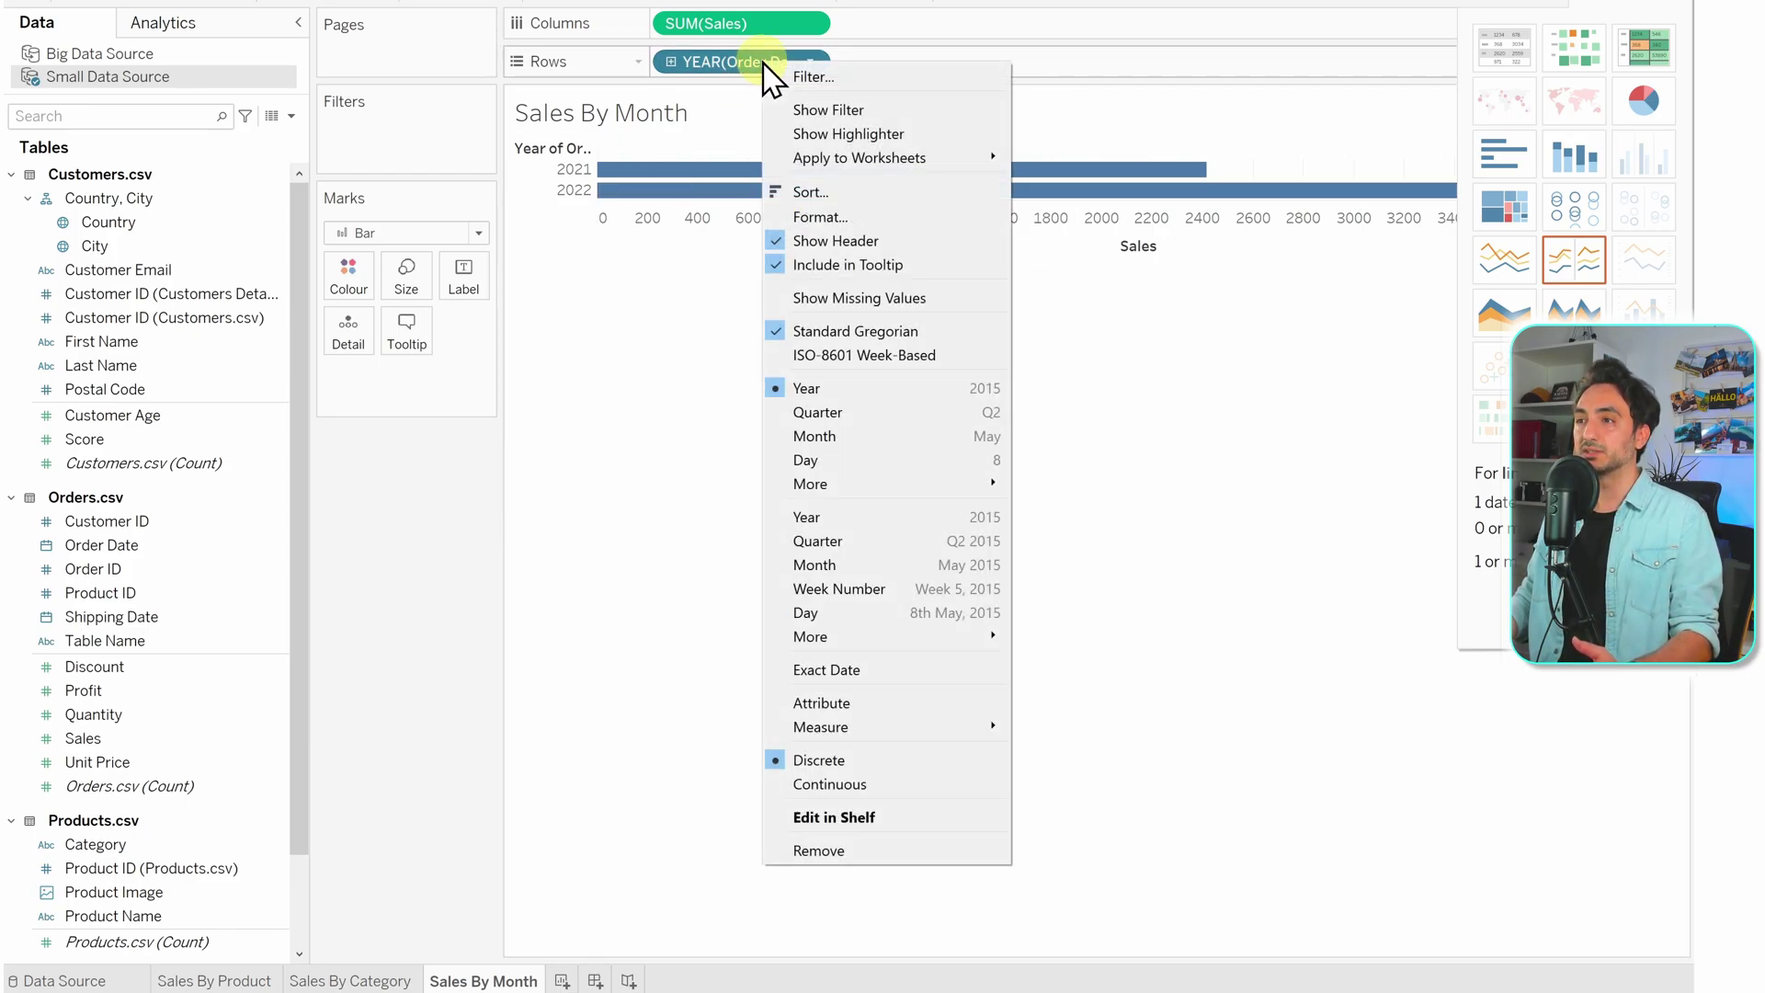
pyautogui.click(921, 435)
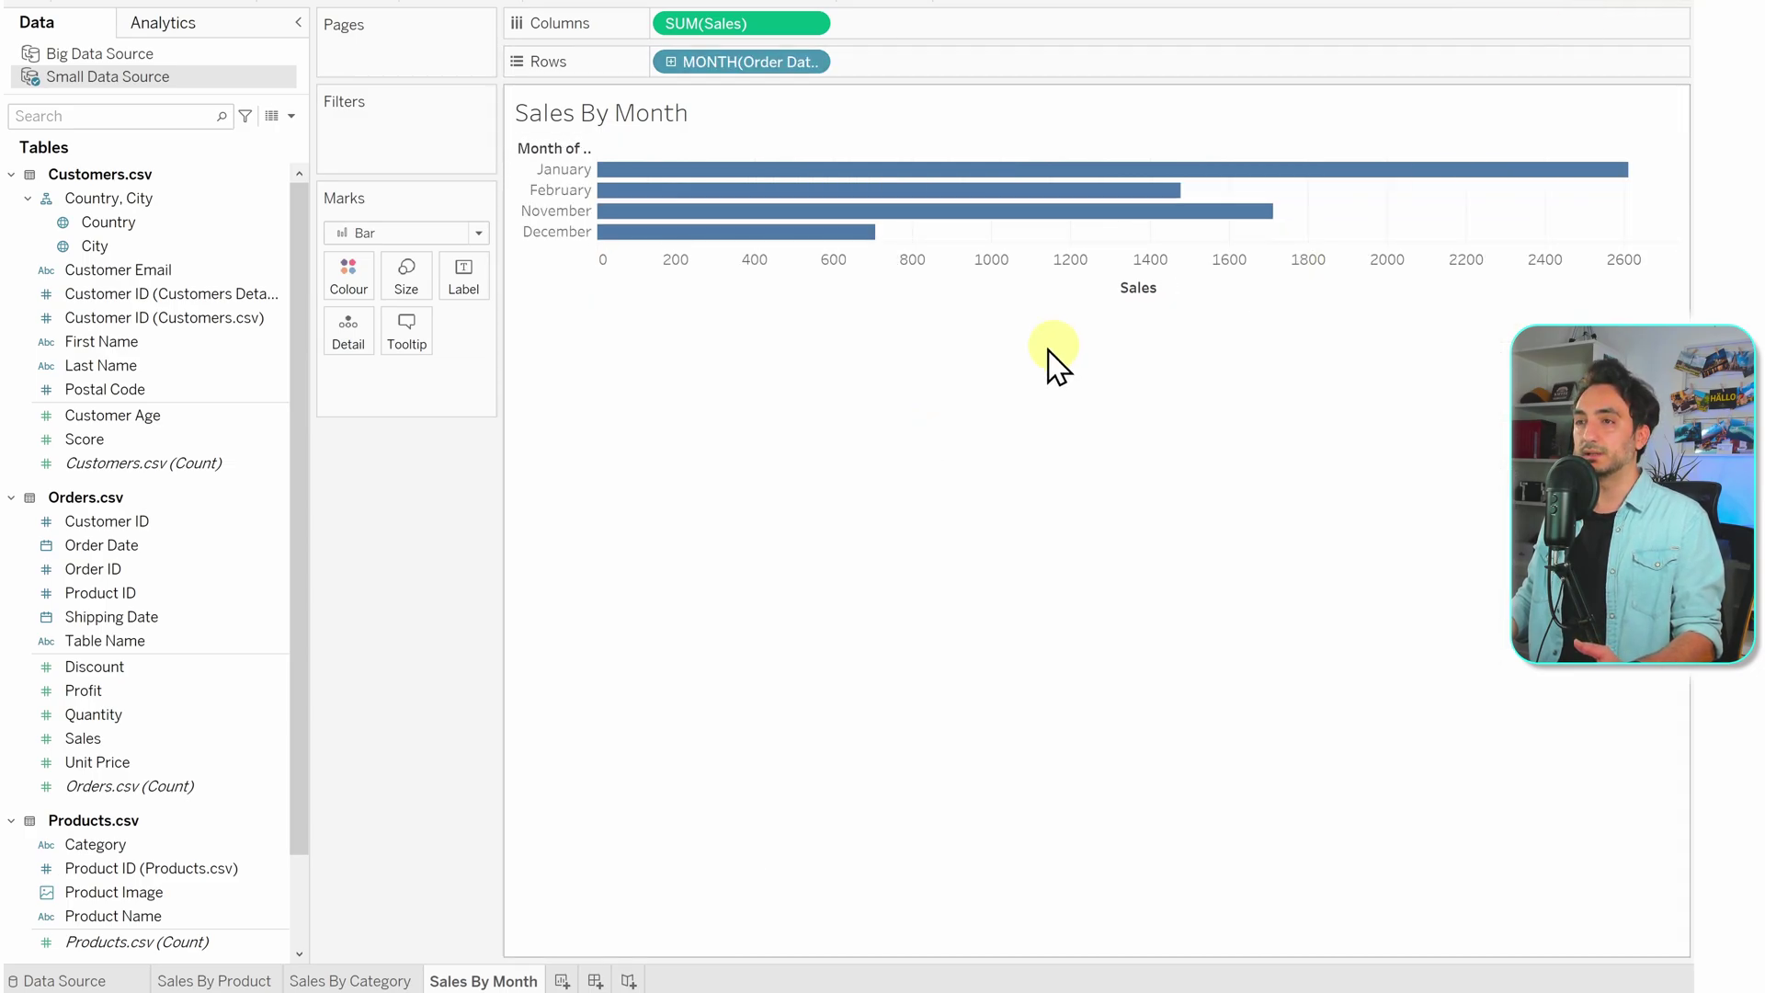
pyautogui.click(472, 286)
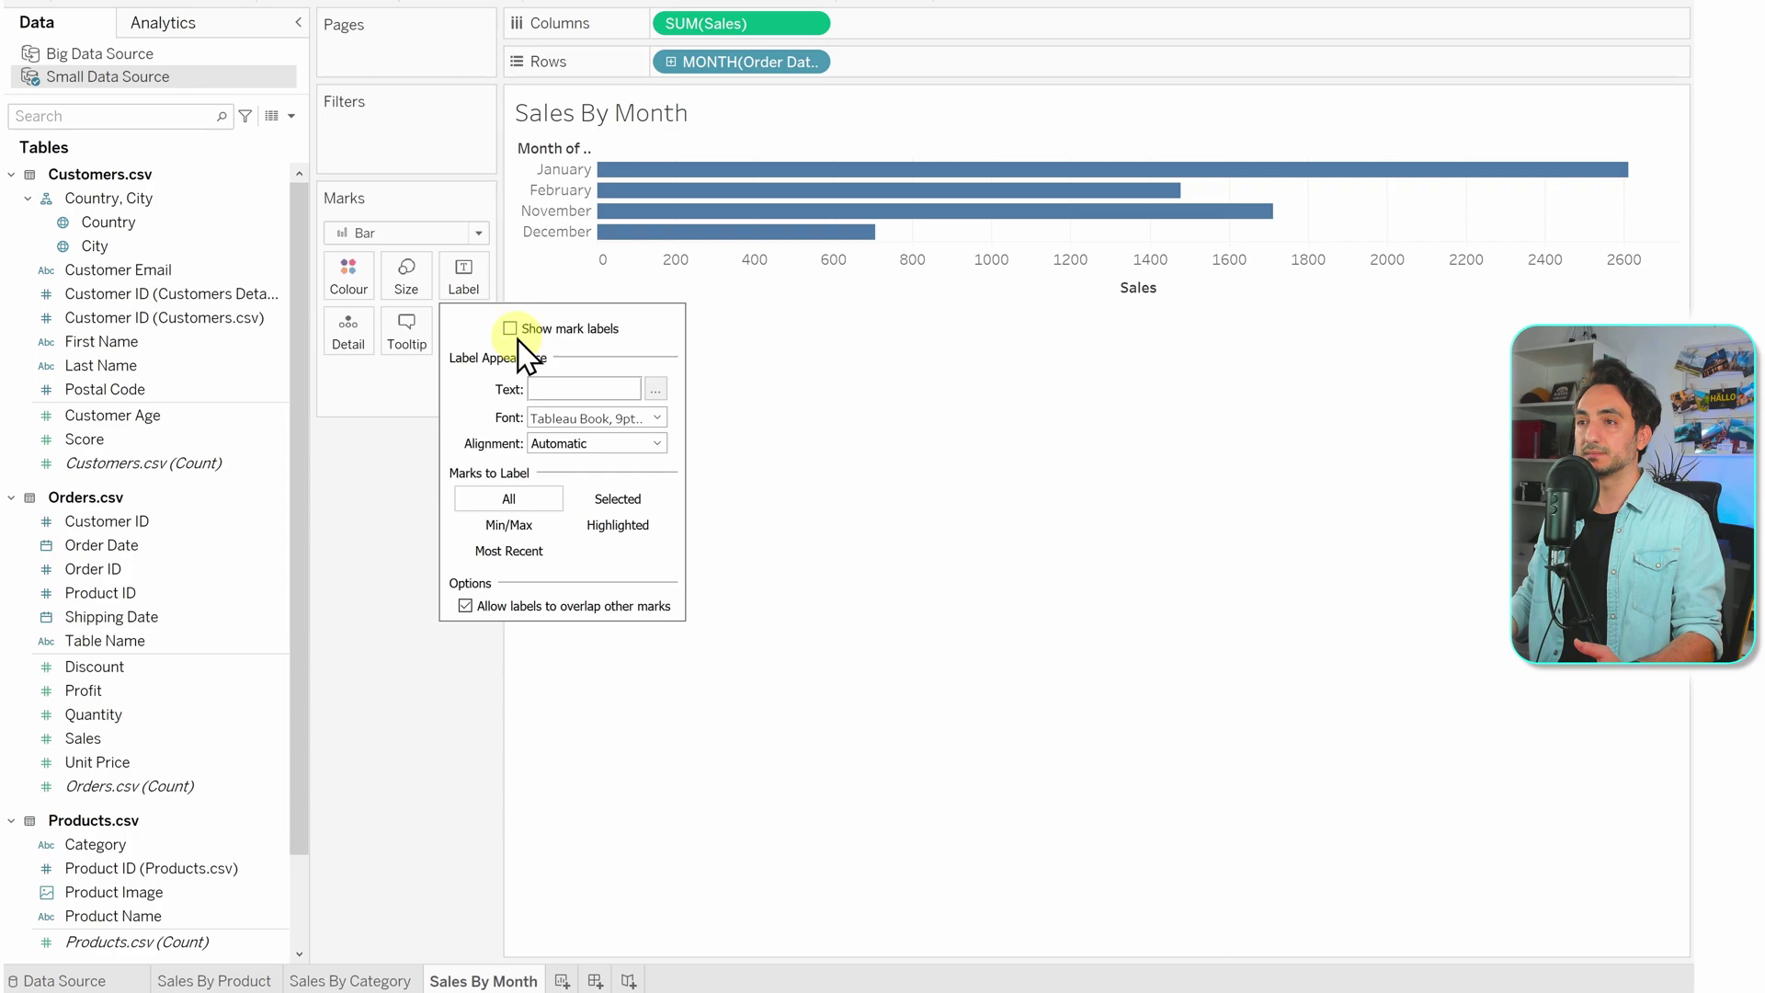
pyautogui.click(512, 331)
pyautogui.click(825, 437)
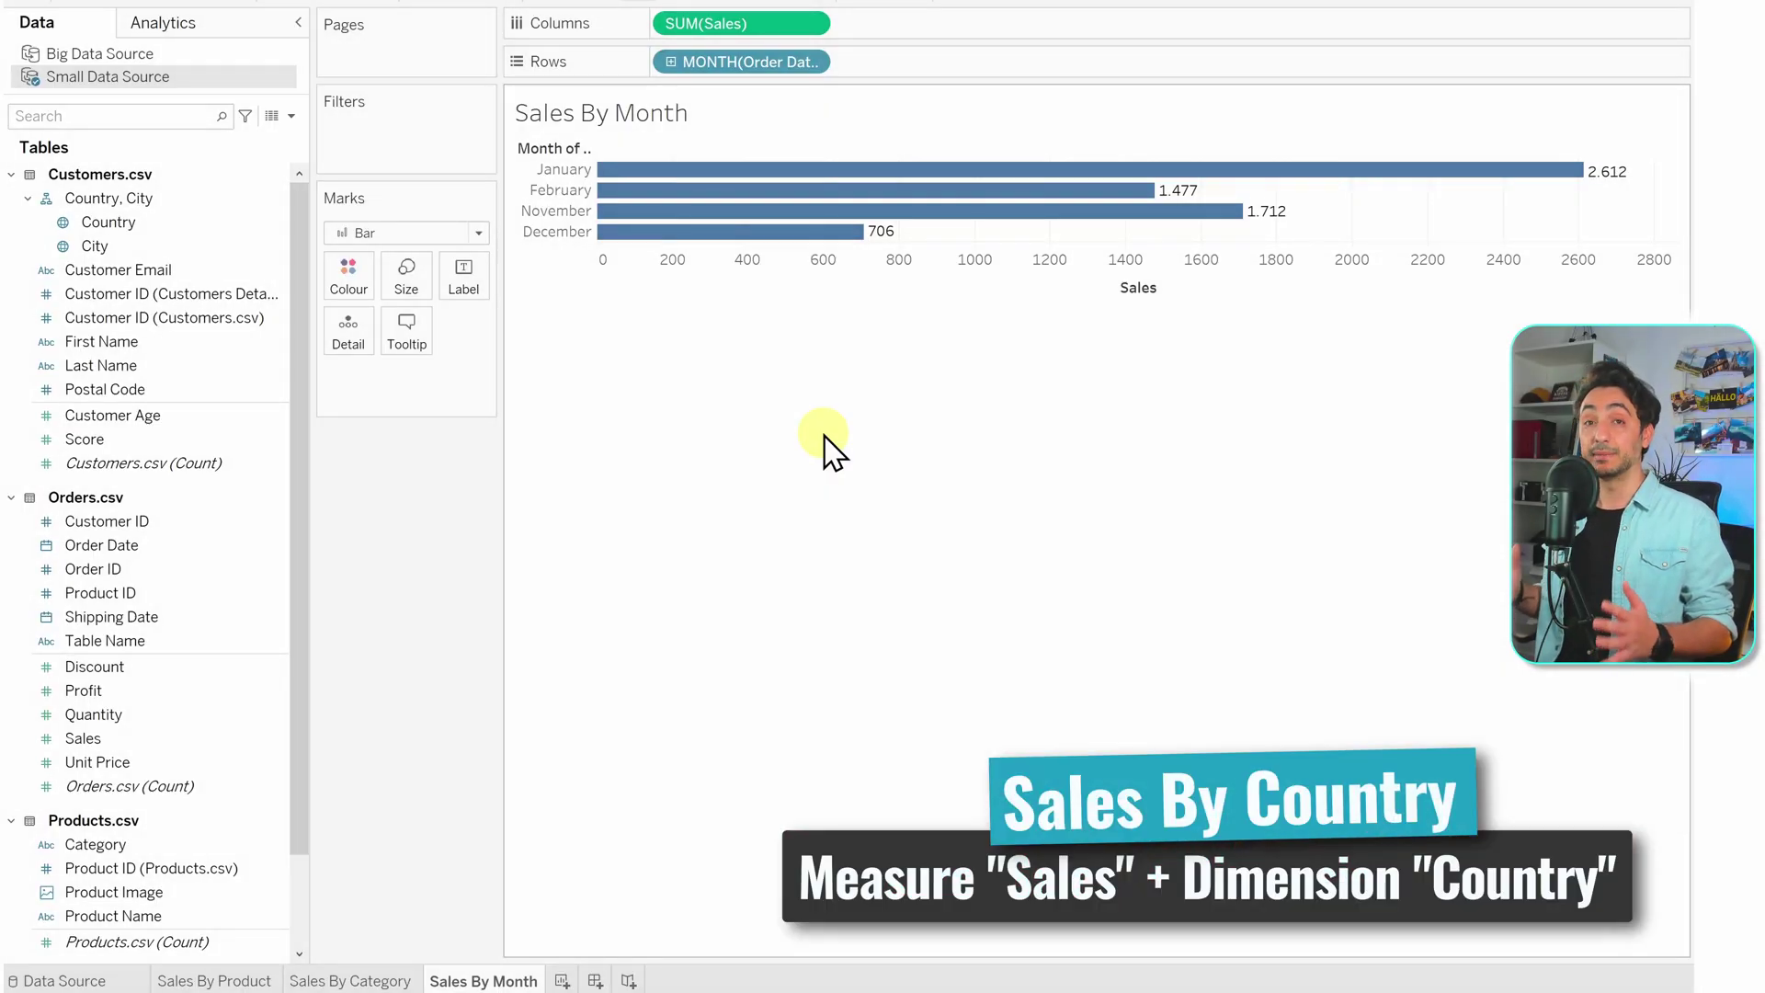
# - Duplicate the Sales By Month sheet and rename the copy "Sales By Country"
pyautogui.rightClick(531, 980)
pyautogui.click(579, 796)
pyautogui.rightClick(648, 979)
pyautogui.click(718, 731)
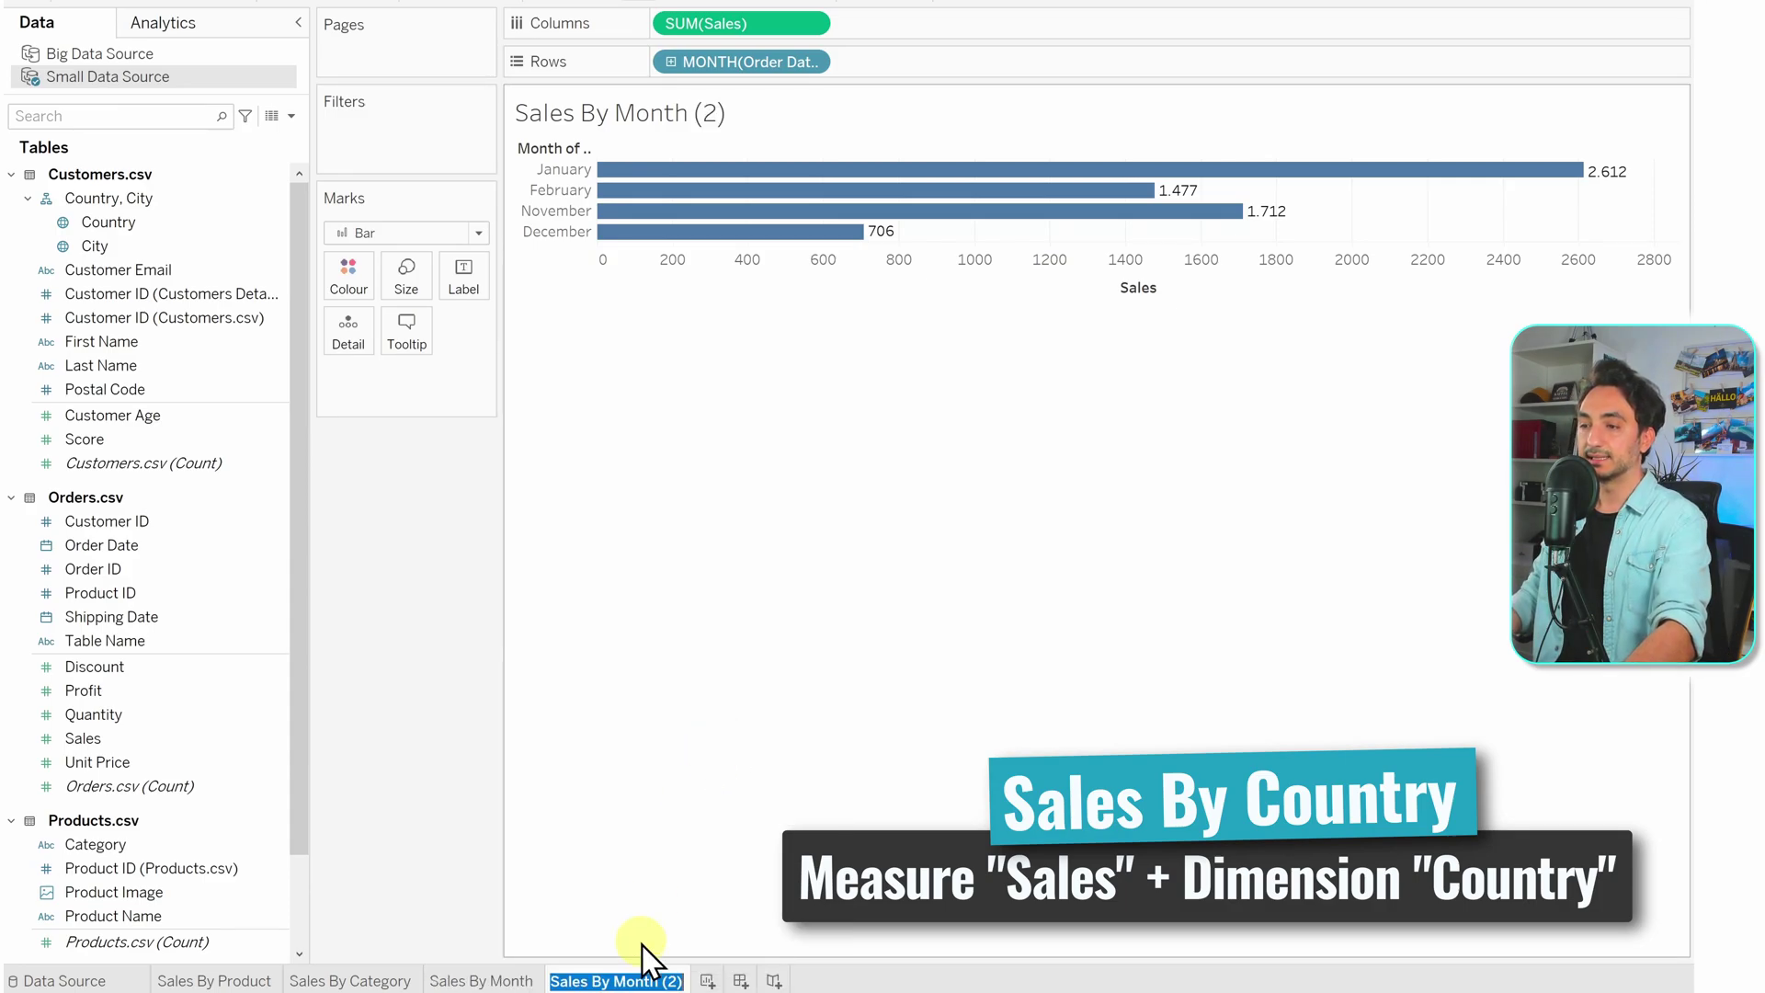
pyautogui.click(625, 975)
pyautogui.moveTo(614, 978); pyautogui.dragTo(690, 984)
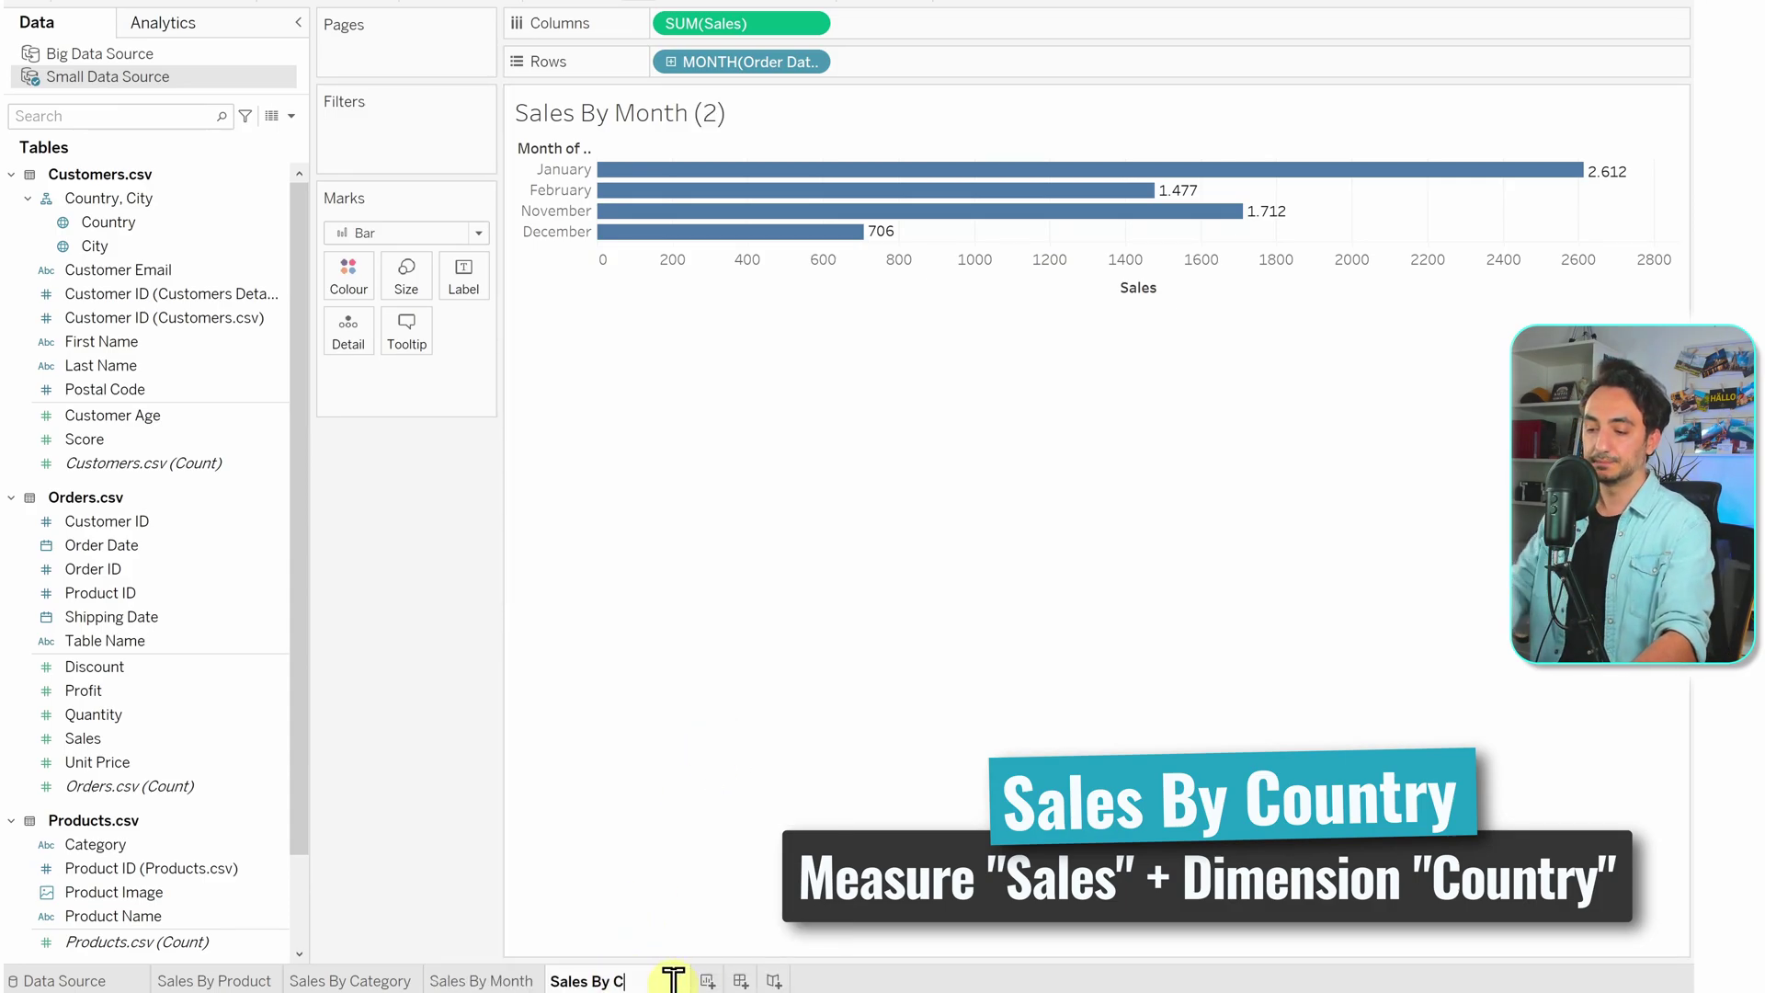
pyautogui.write('Country')
pyautogui.press('Return')
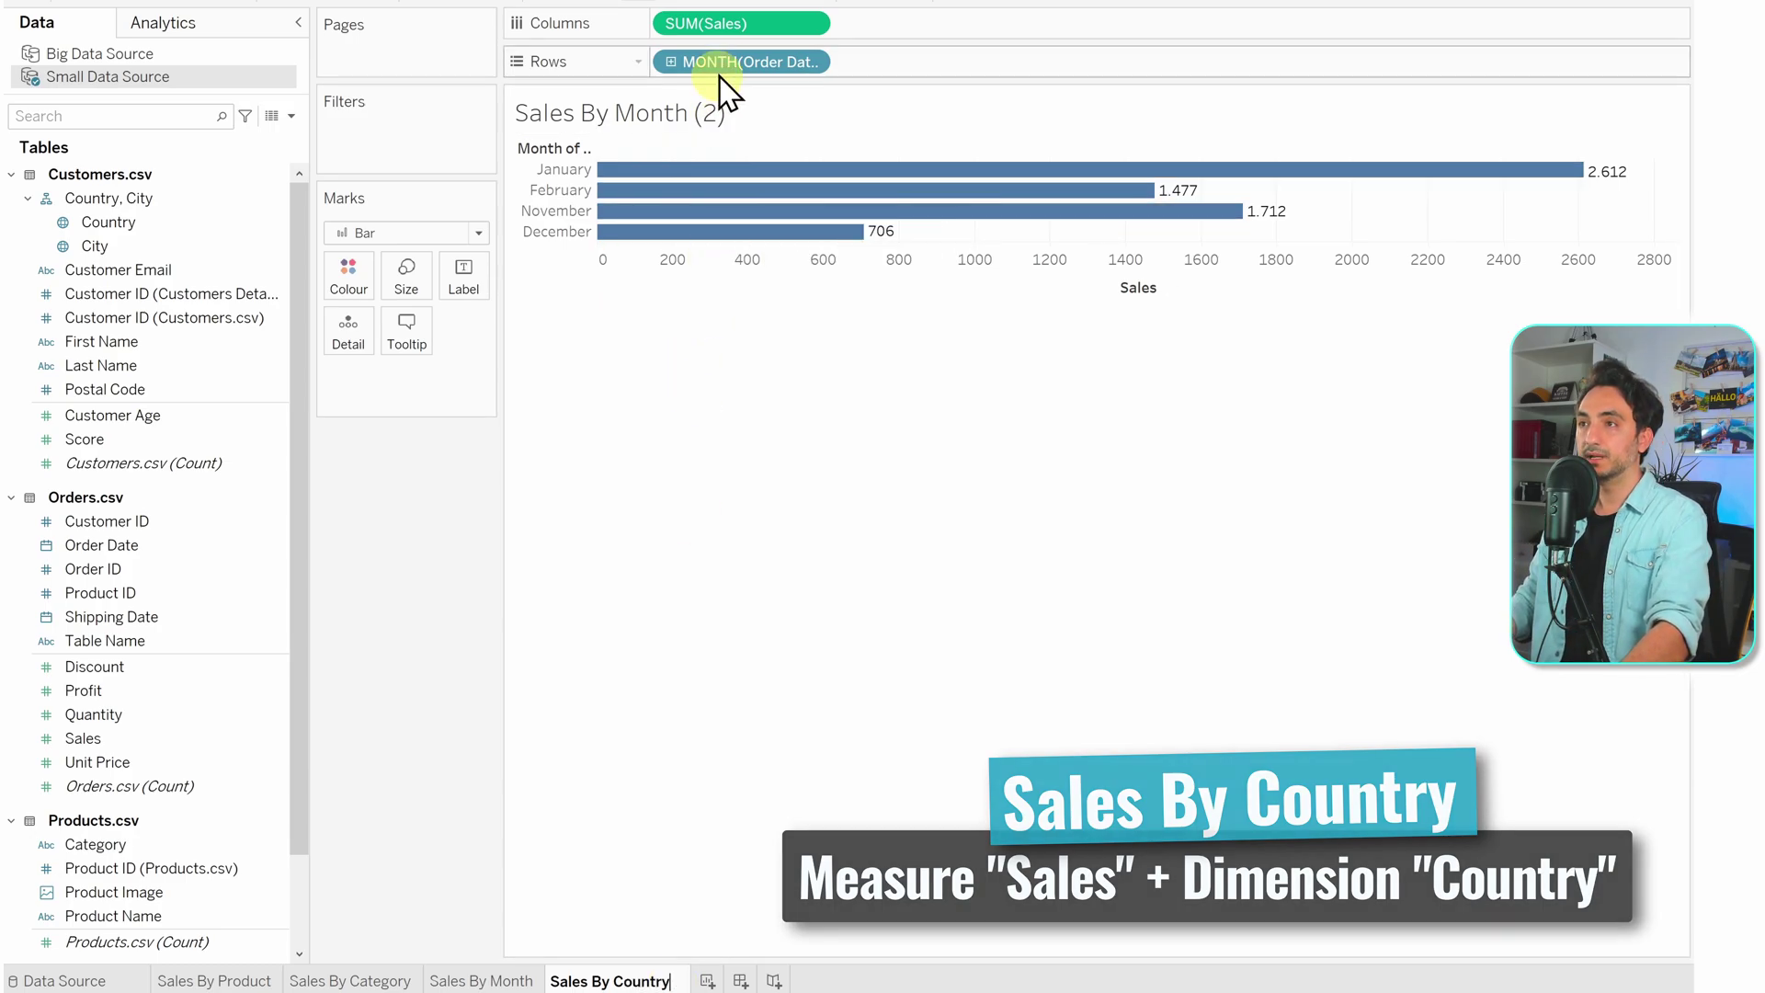
# - Replace the Order Date month with Country on Rows in the Sales By Country sheet and turn the bars into a symbol map
pyautogui.moveTo(729, 63); pyautogui.dragTo(799, 422)
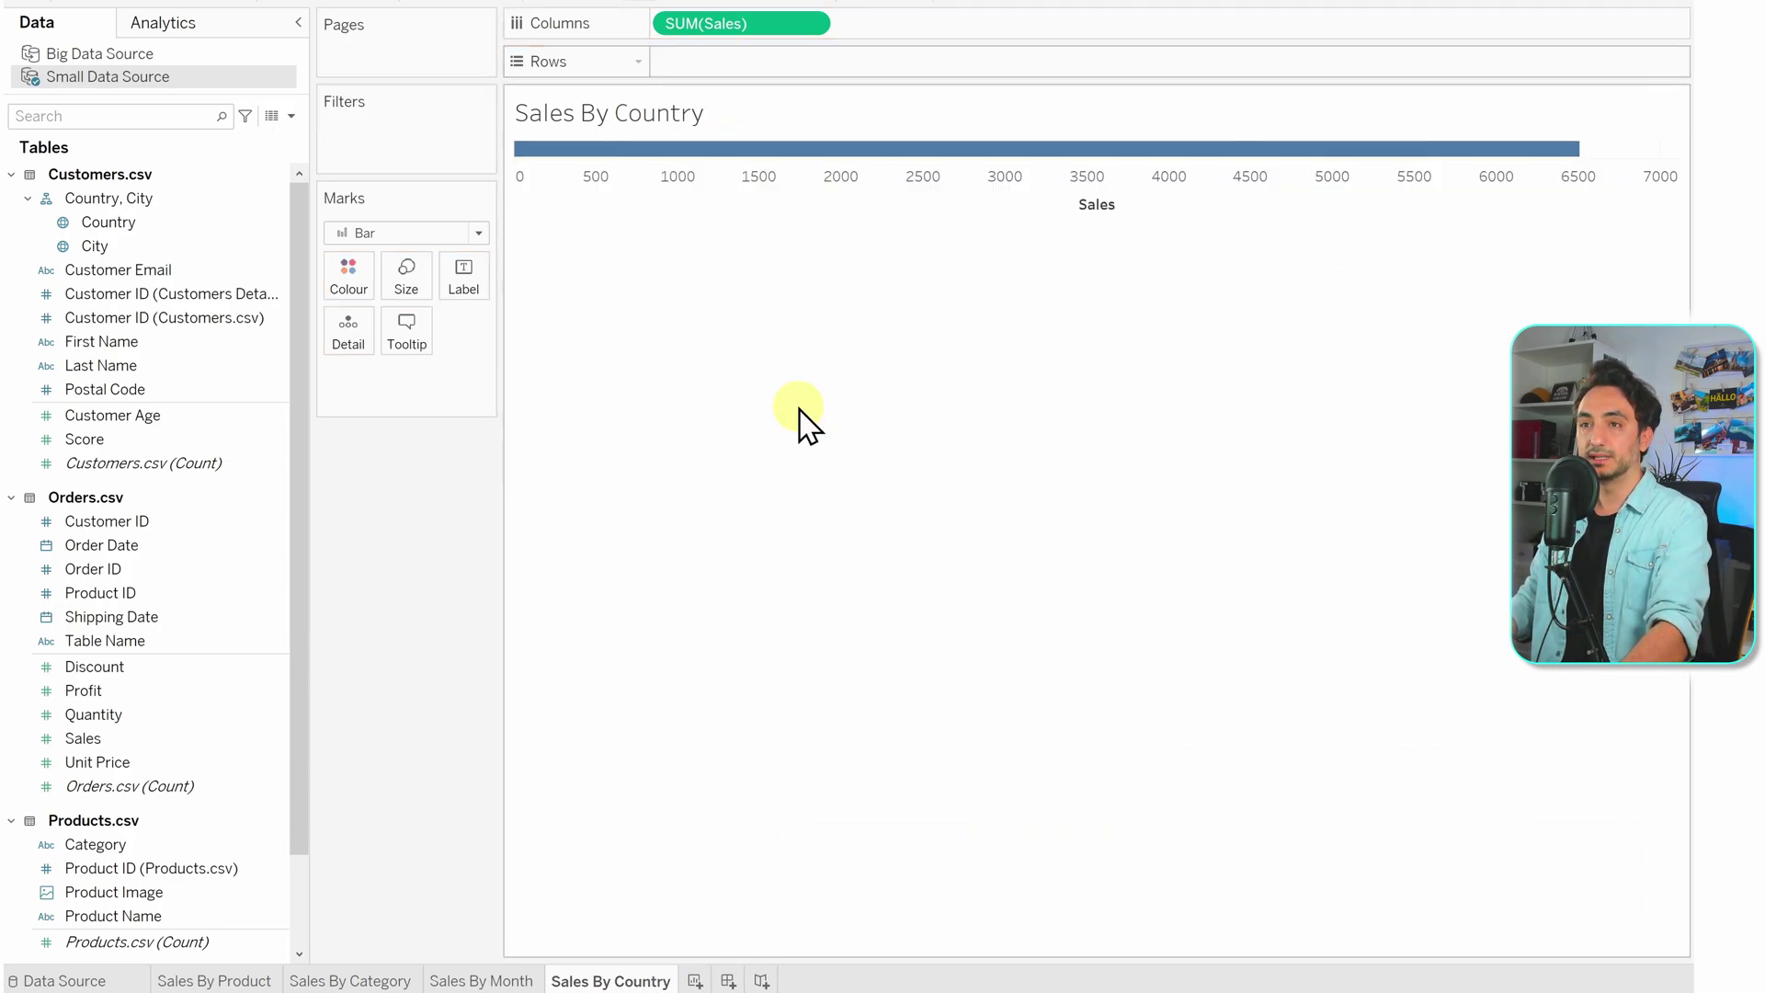
pyautogui.moveTo(92, 200); pyautogui.dragTo(690, 70)
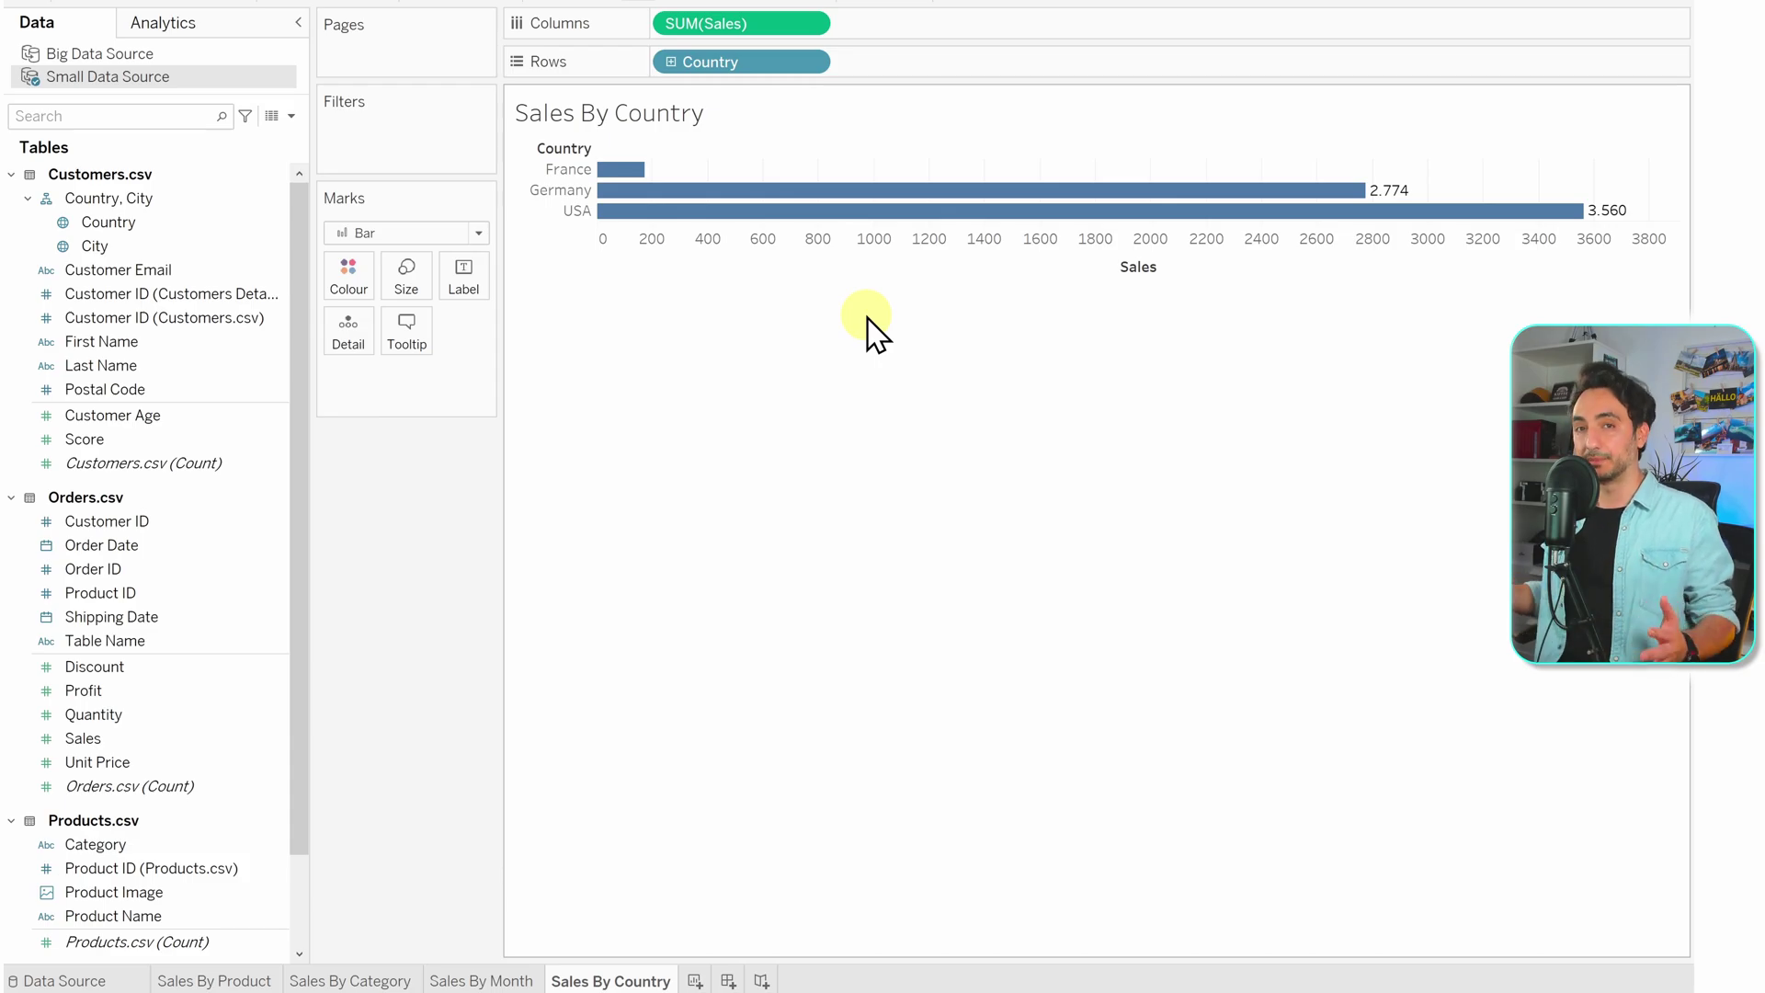
pyautogui.click(1508, 16)
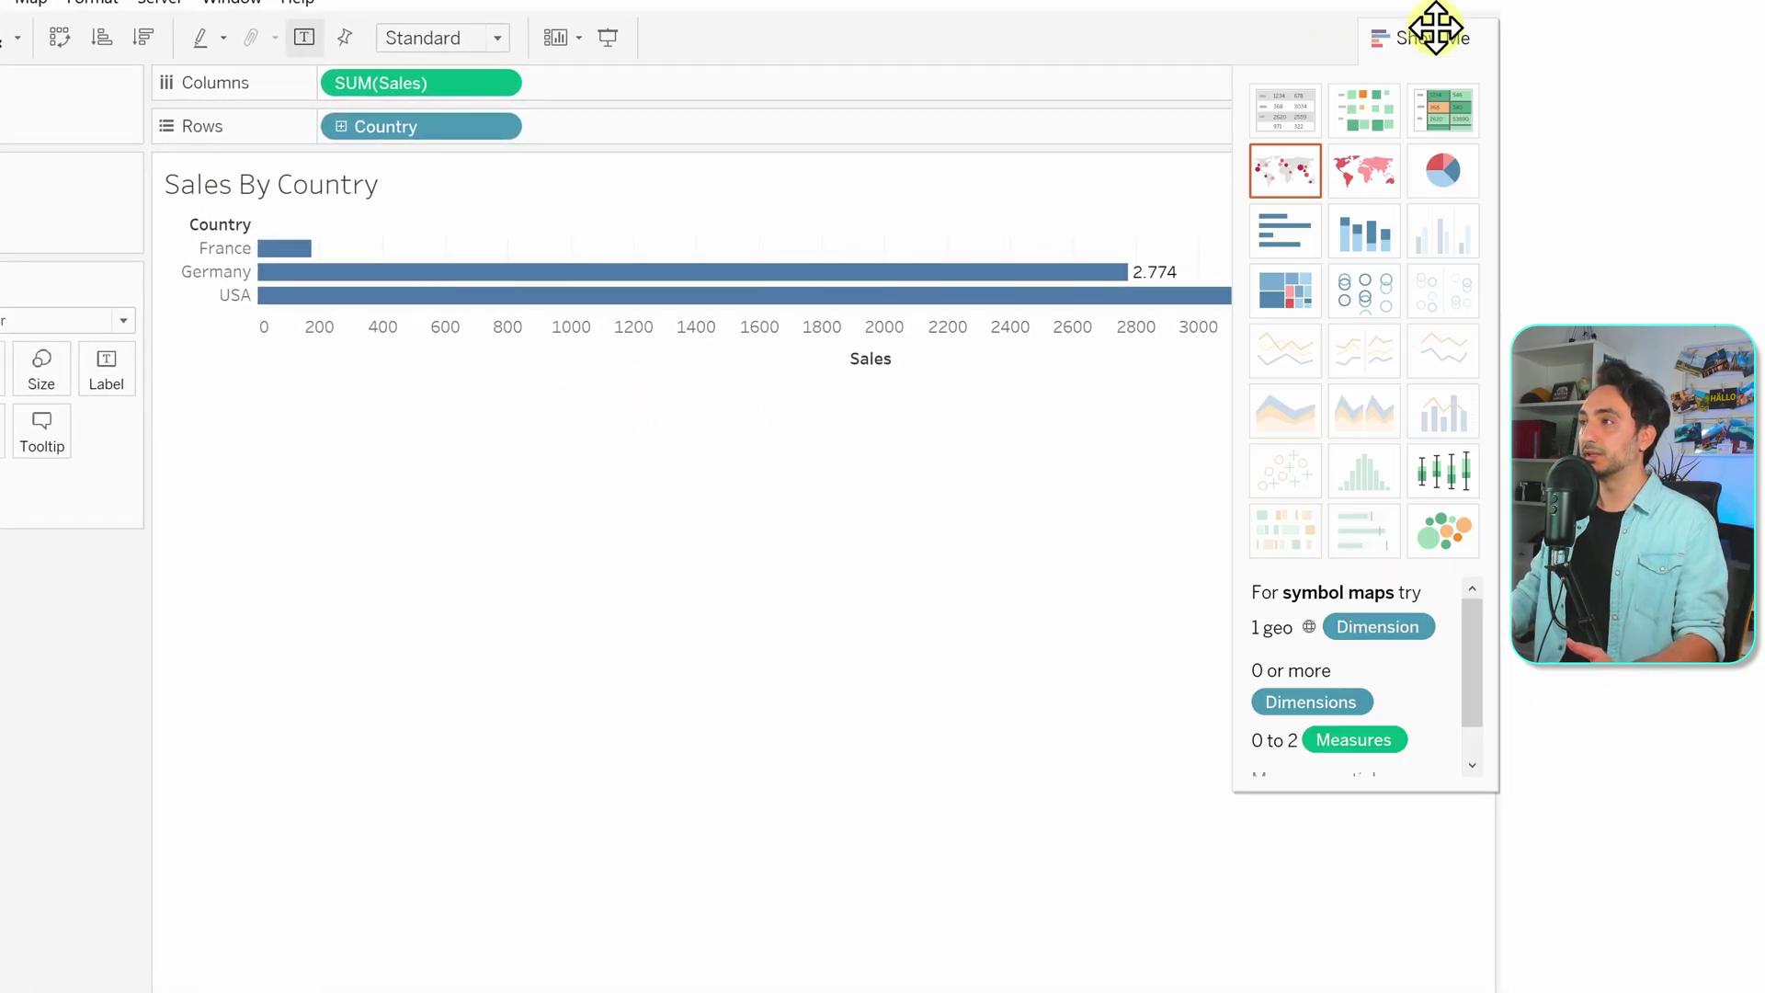
pyautogui.click(1277, 170)
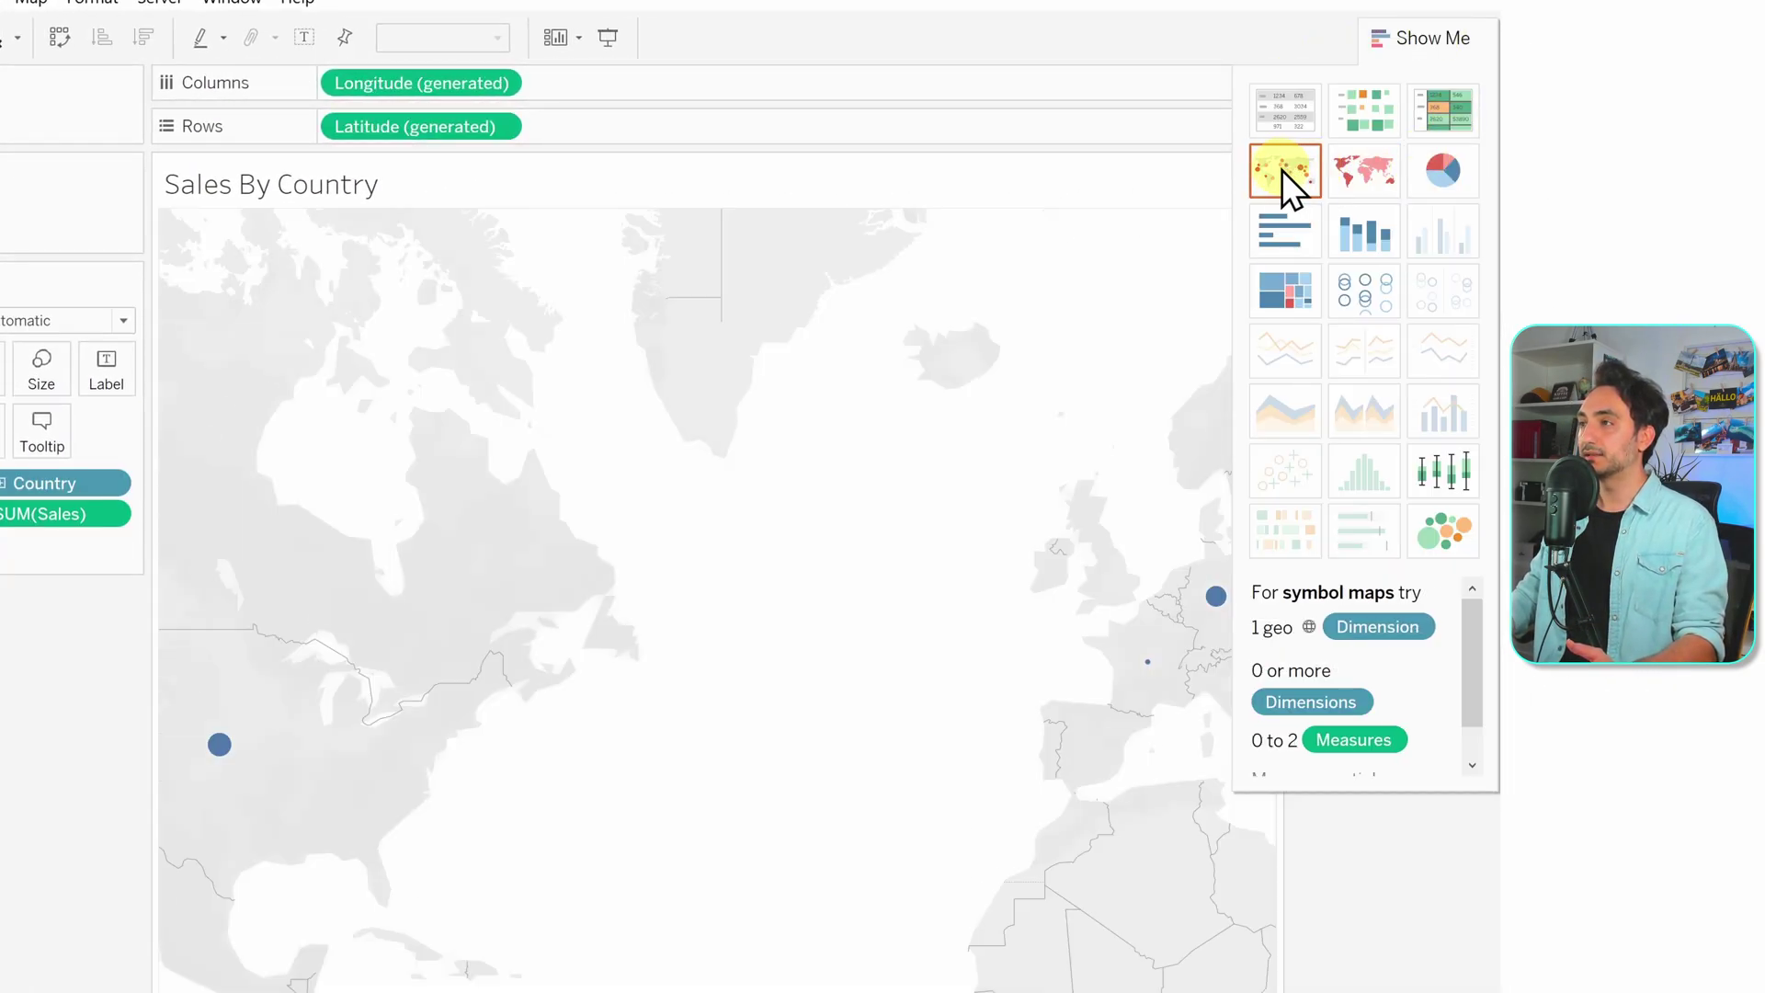
pyautogui.click(1406, 38)
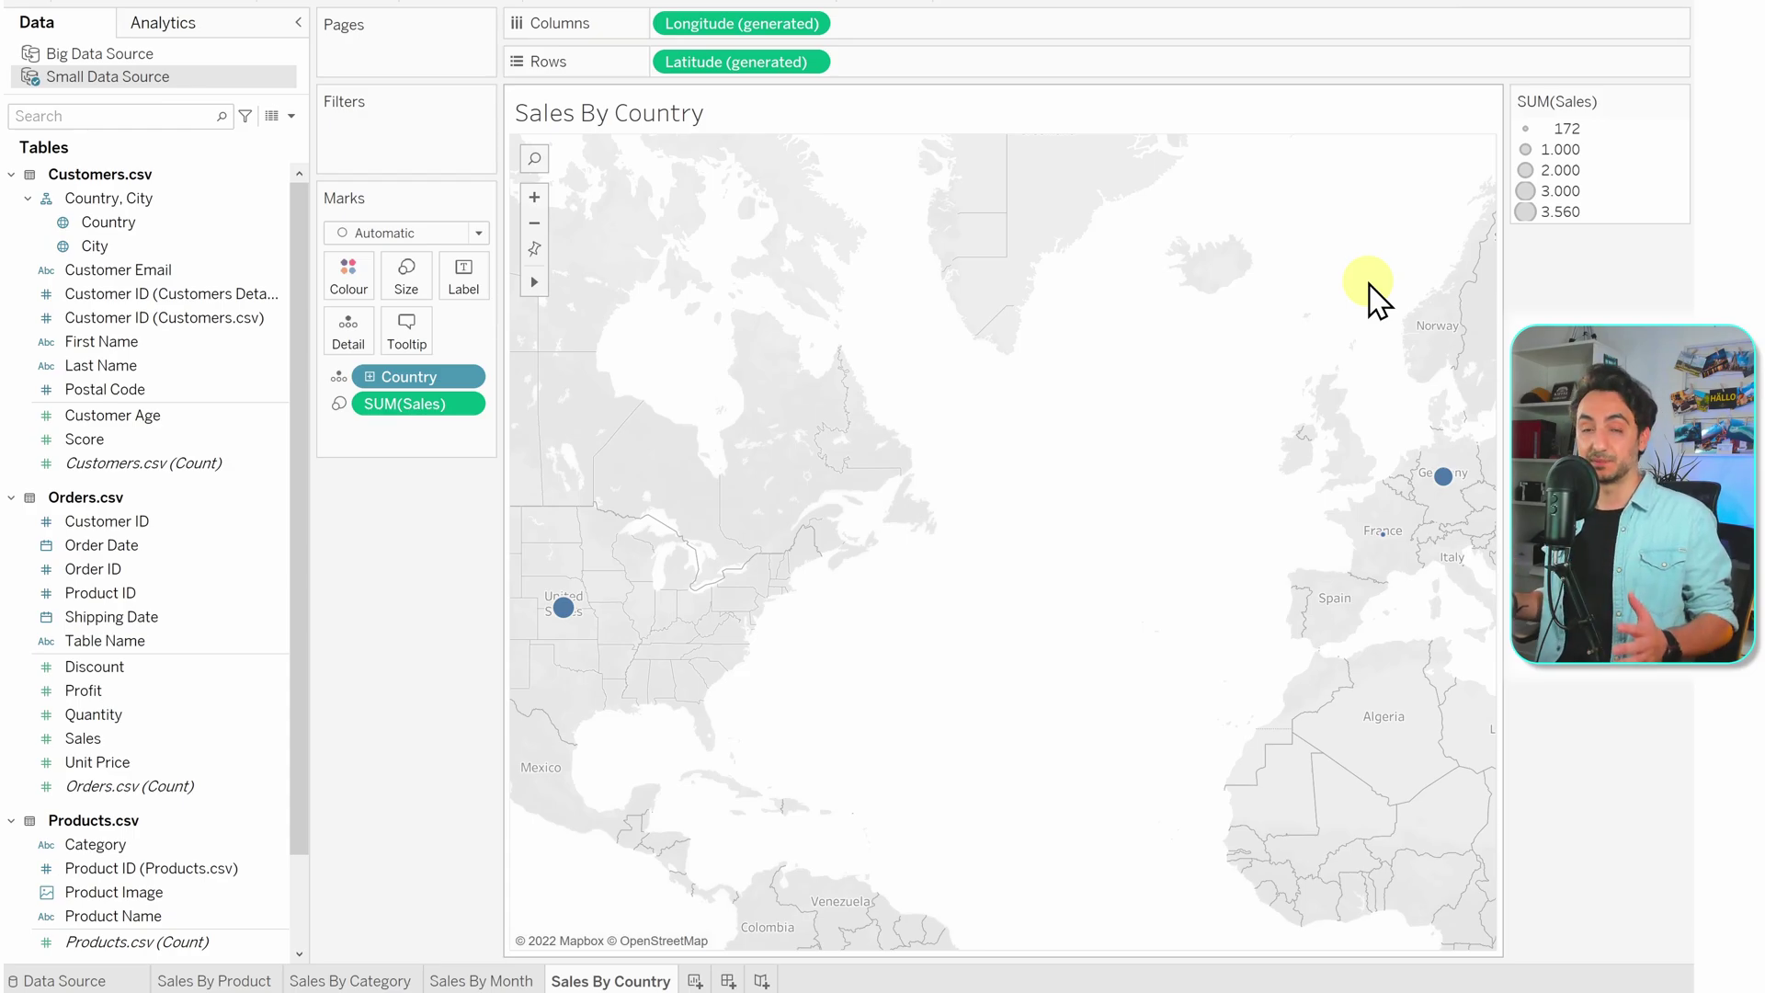
# - Create a dashboard with its title shown as "Sales Dashboard" and a fixed Desktop Browser (1000 x 800) size
pyautogui.click(727, 981)
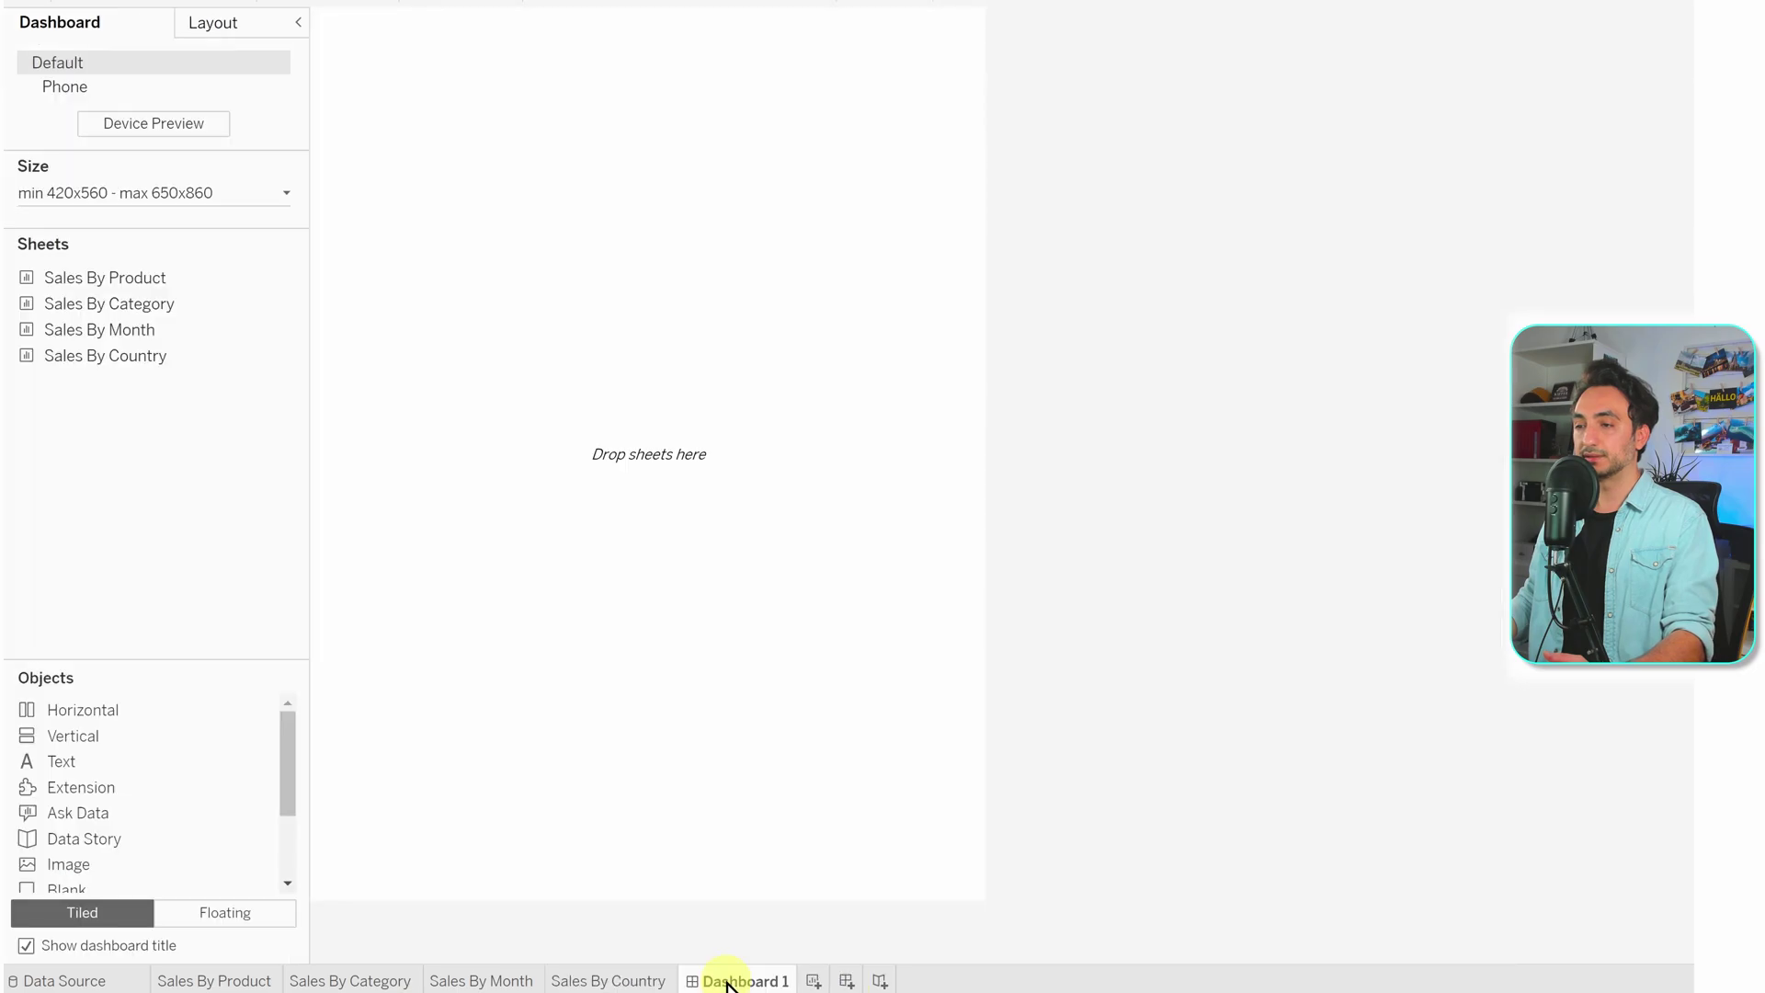
pyautogui.click(119, 946)
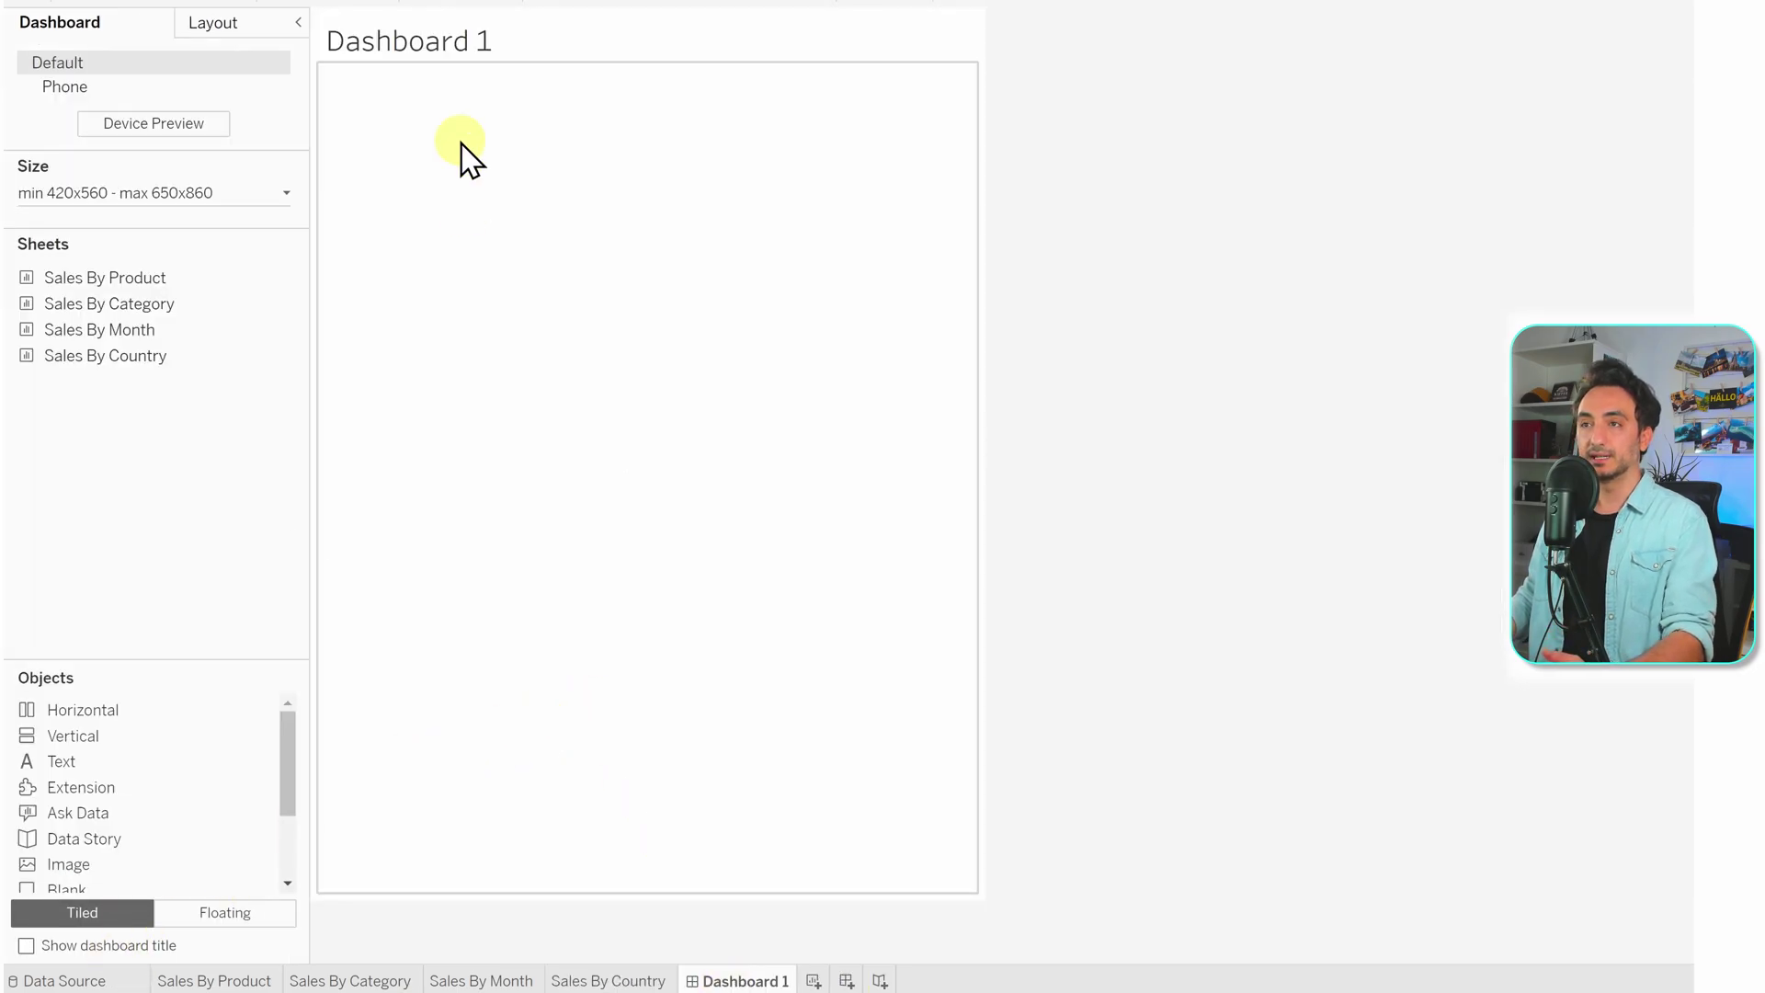
pyautogui.doubleClick(449, 66)
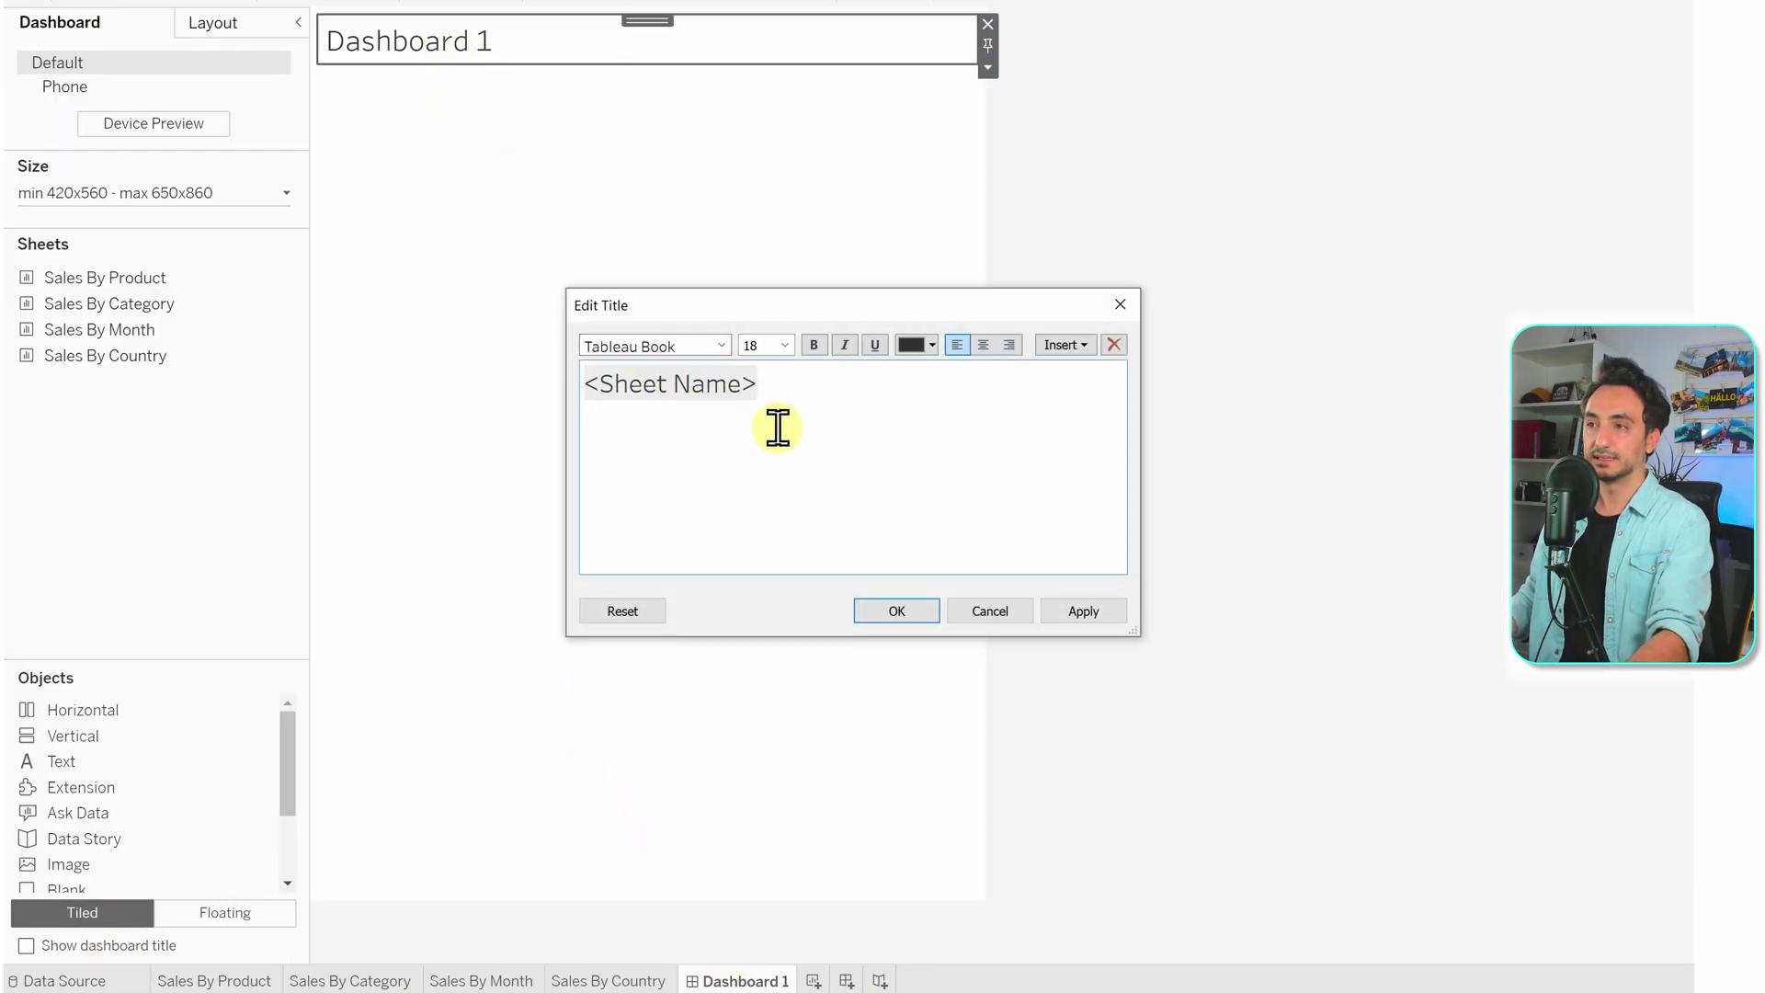
pyautogui.hotkey('ctrl', 'a')
pyautogui.write('A')
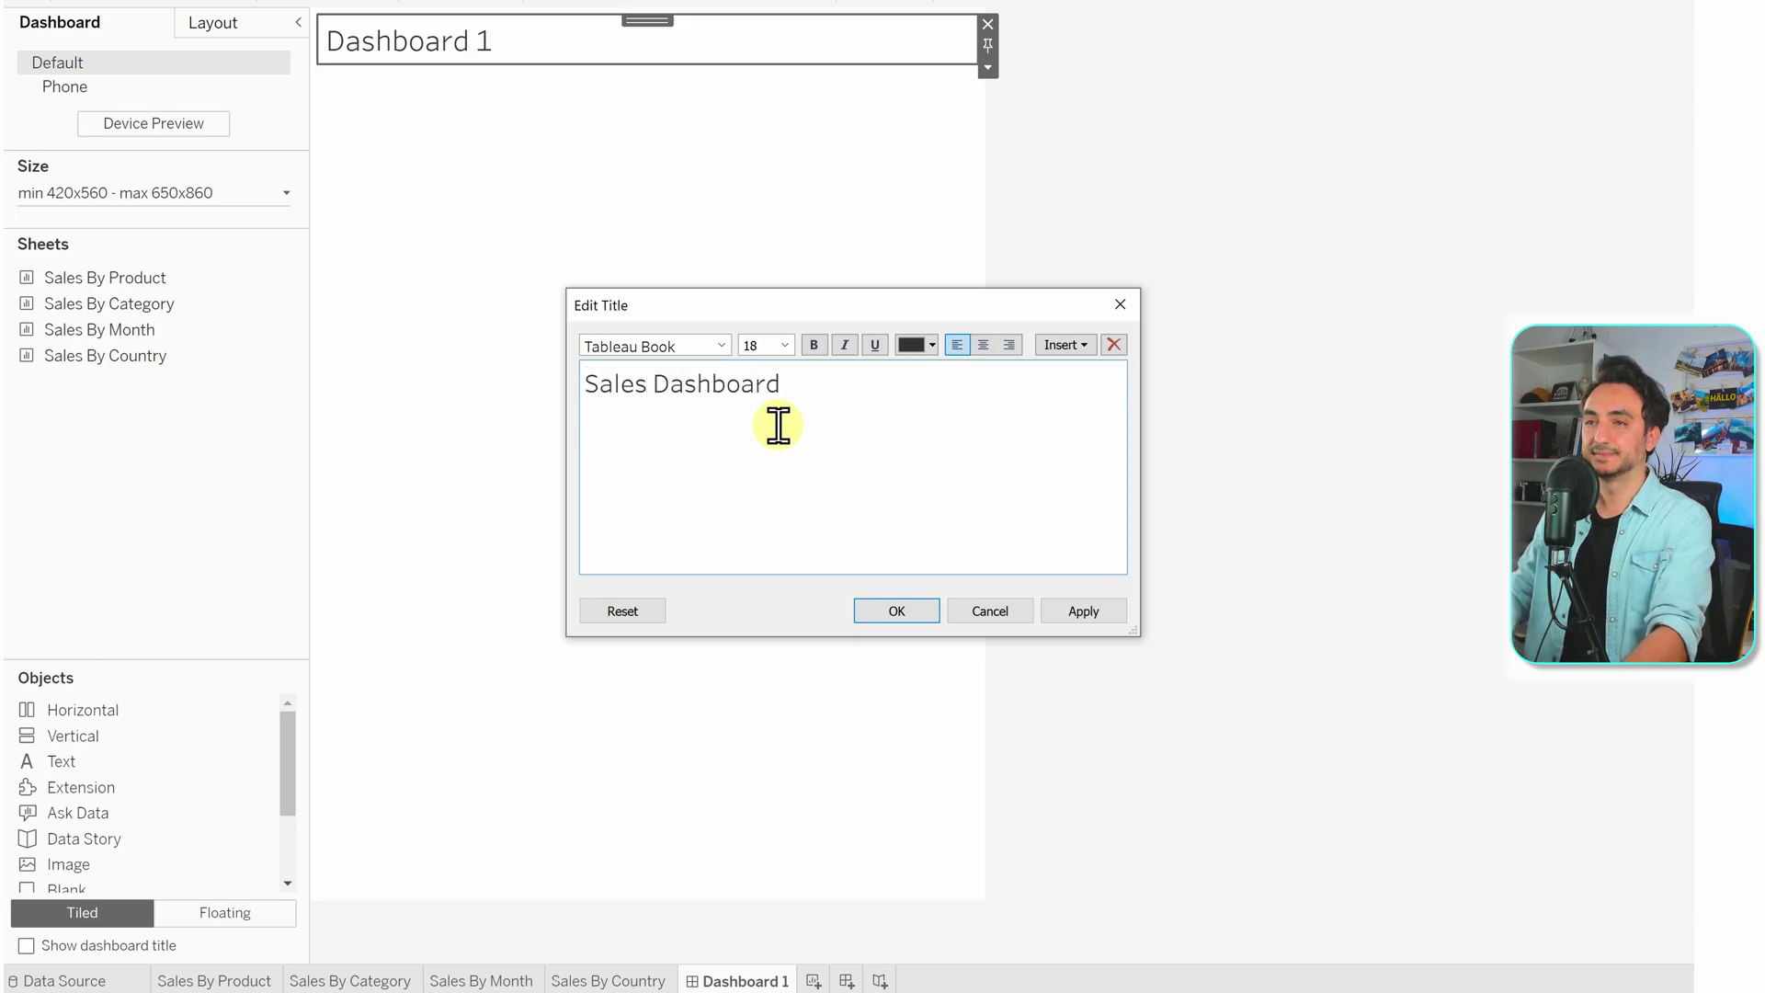
pyautogui.click(896, 611)
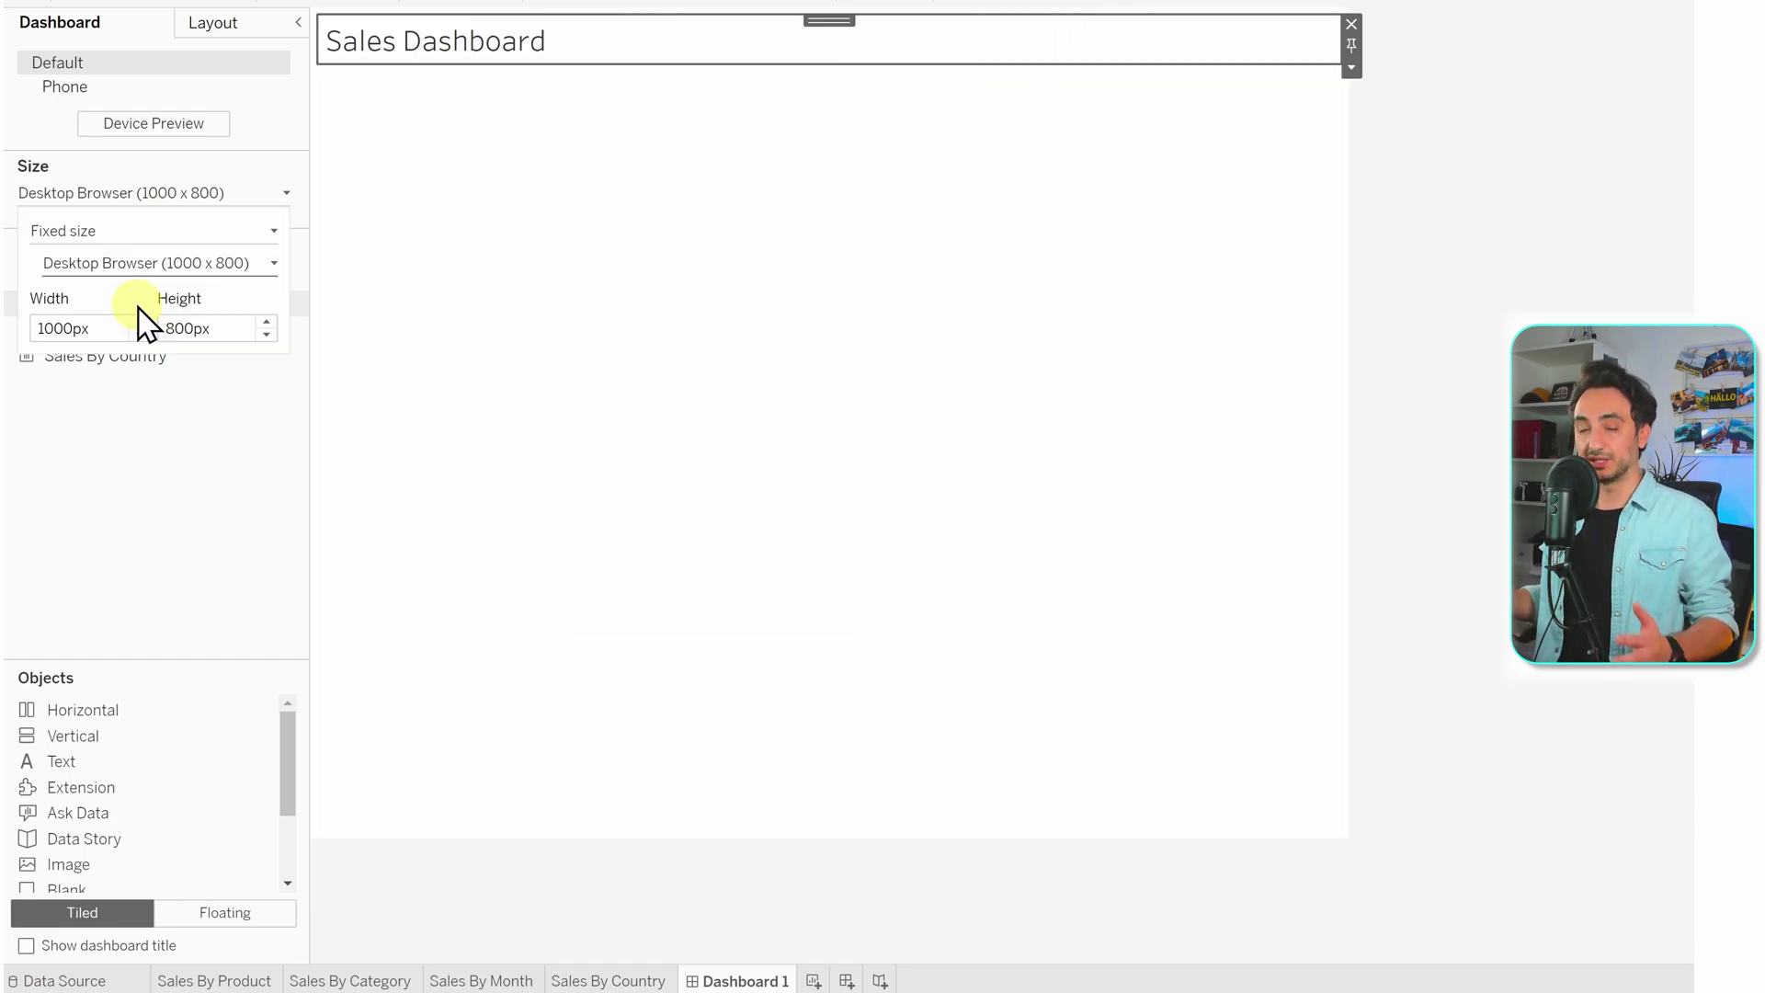
pyautogui.click(188, 443)
# - Place the Sales By Country sheet on the empty dashboard beneath the title
pyautogui.moveTo(180, 353)
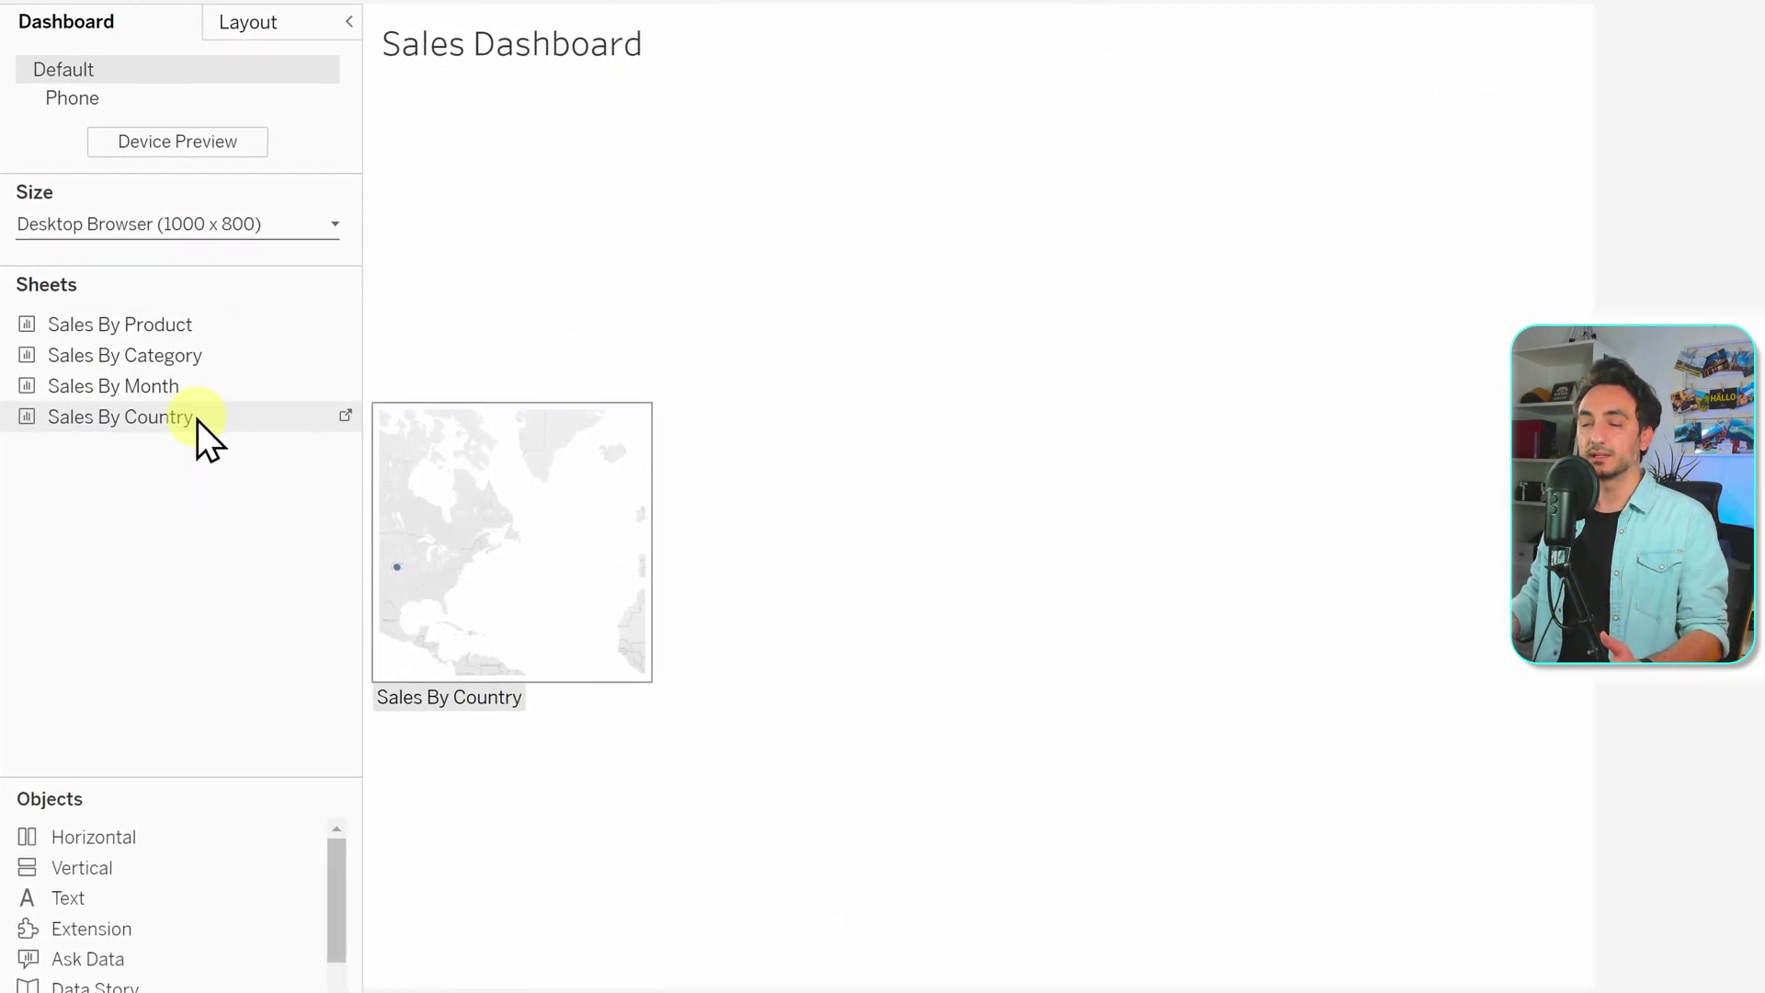
pyautogui.moveTo(197, 421); pyautogui.dragTo(714, 325)
pyautogui.moveTo(819, 304); pyautogui.dragTo(816, 303)
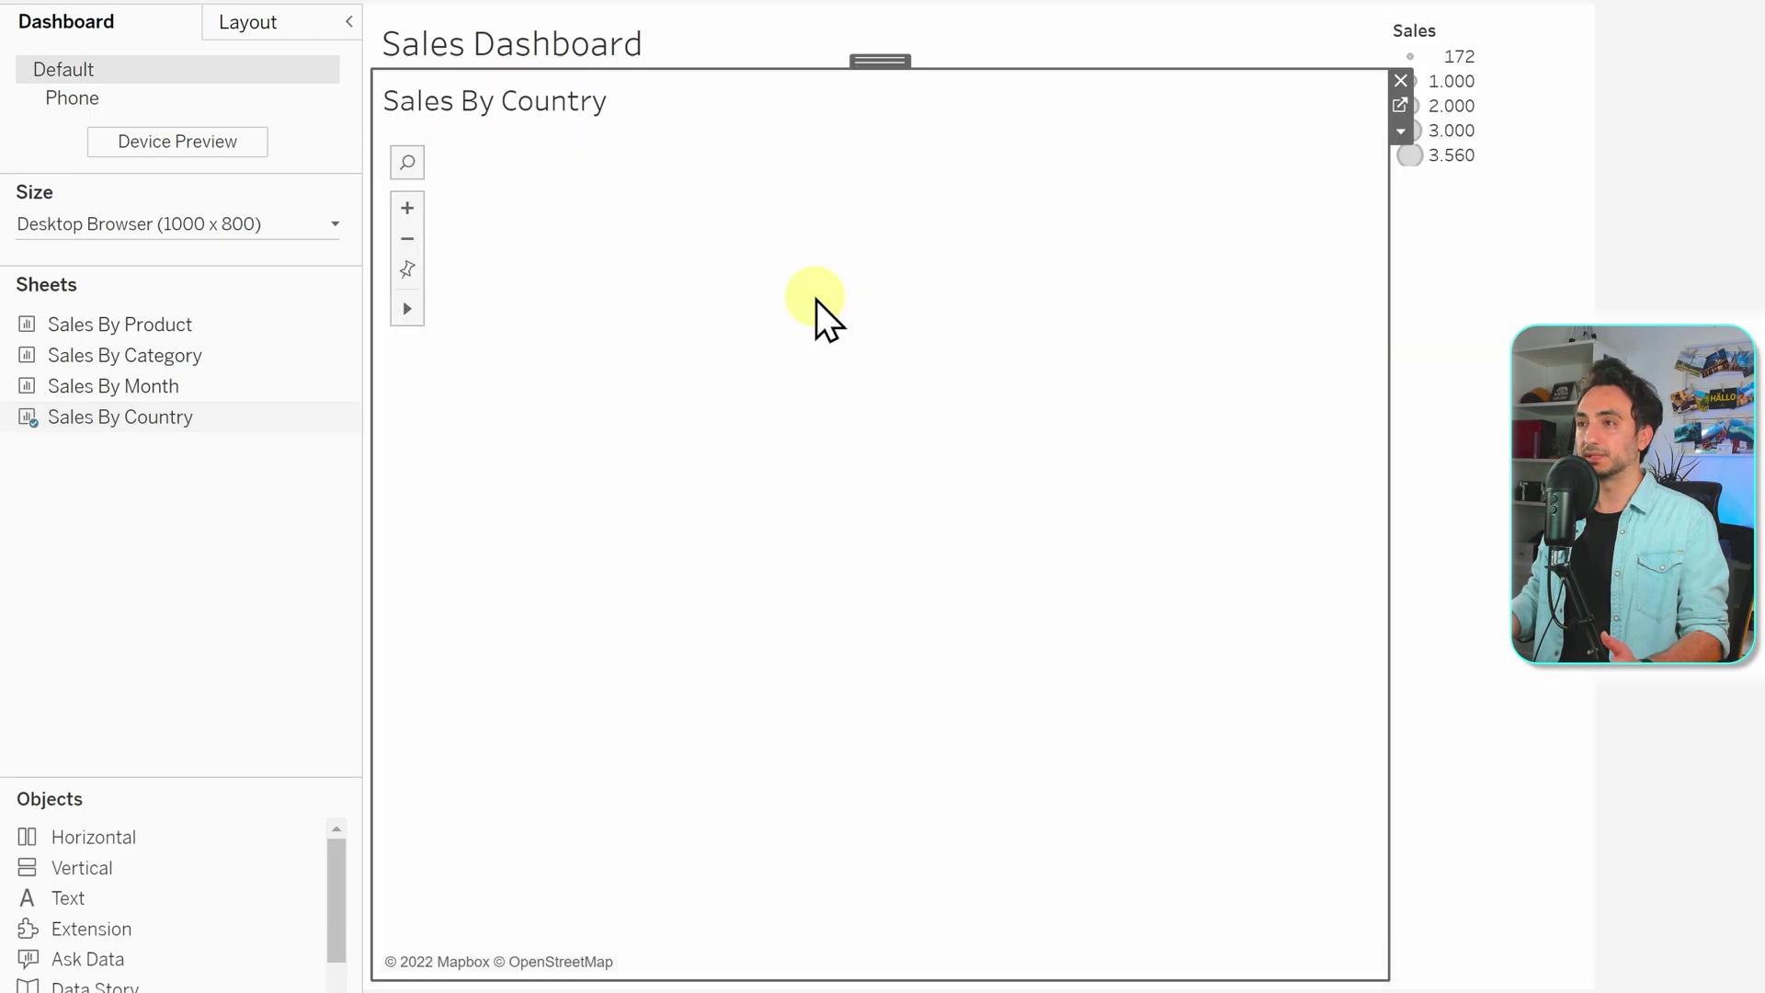
# - Arrange the Sales By Category, Sales By Product and Sales By Month sheets side by side in a row beneath the country map
pyautogui.moveTo(175, 363)
pyautogui.moveTo(171, 360); pyautogui.dragTo(560, 592)
pyautogui.moveTo(579, 660); pyautogui.dragTo(759, 726)
pyautogui.moveTo(157, 329); pyautogui.dragTo(601, 802)
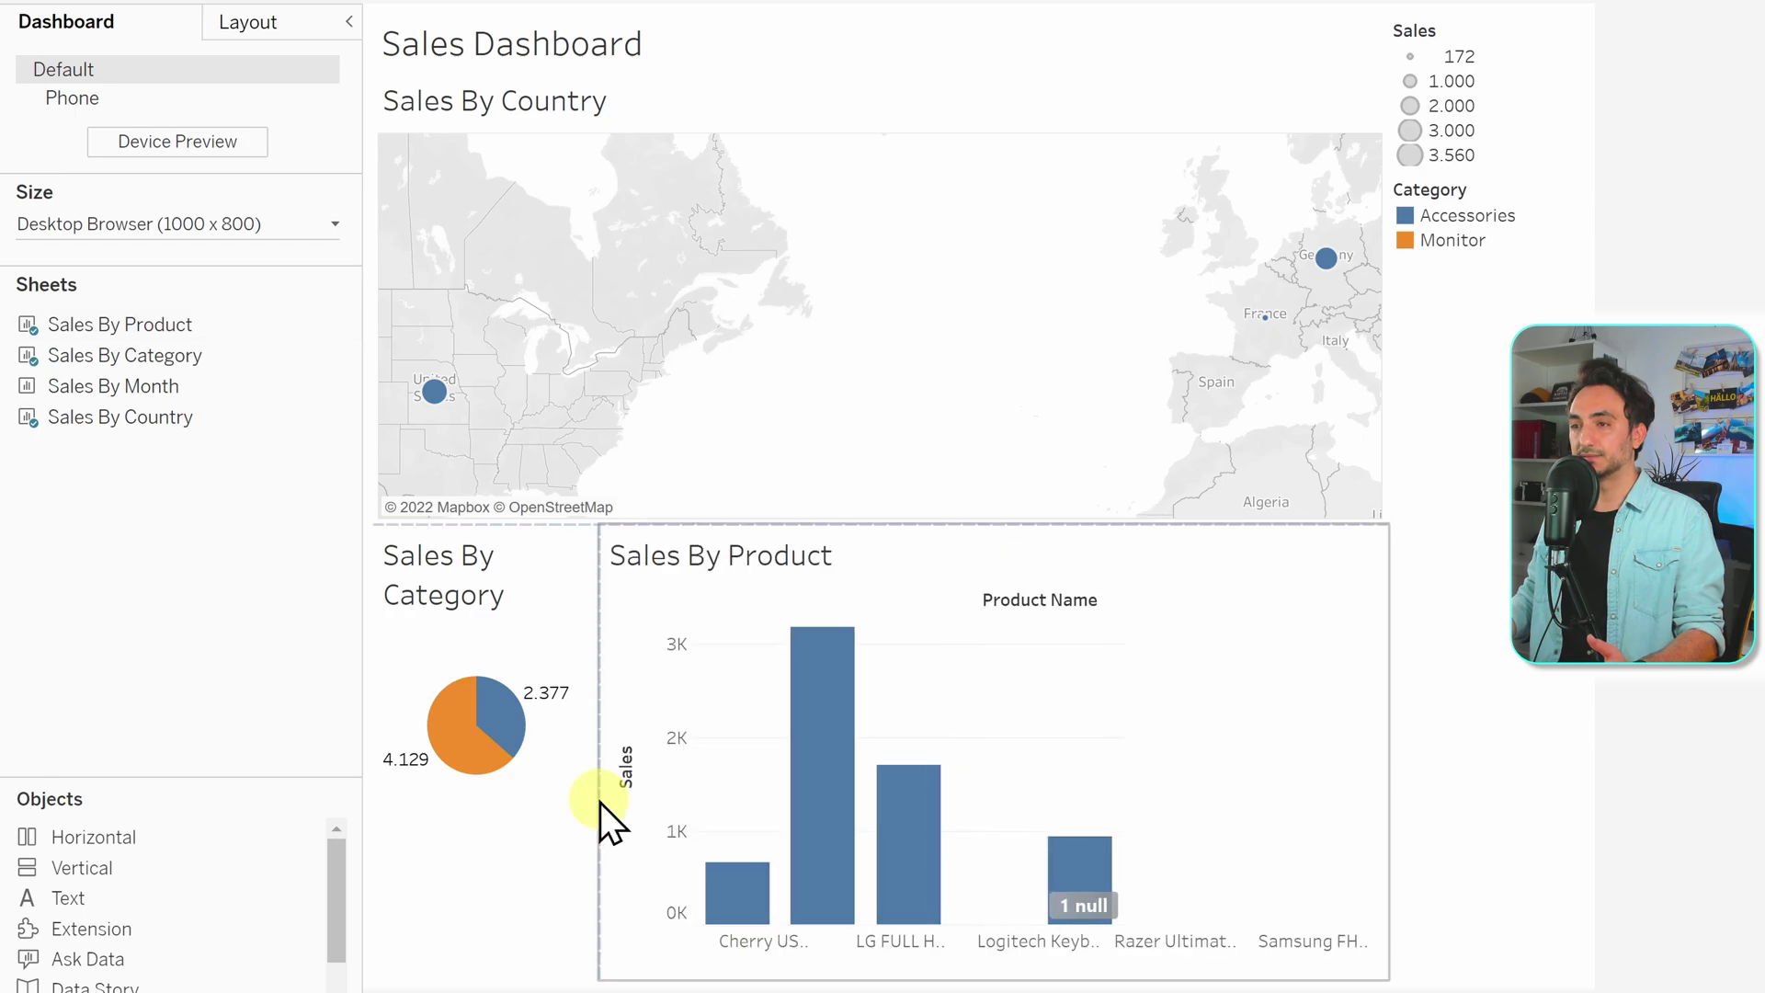
pyautogui.moveTo(147, 399)
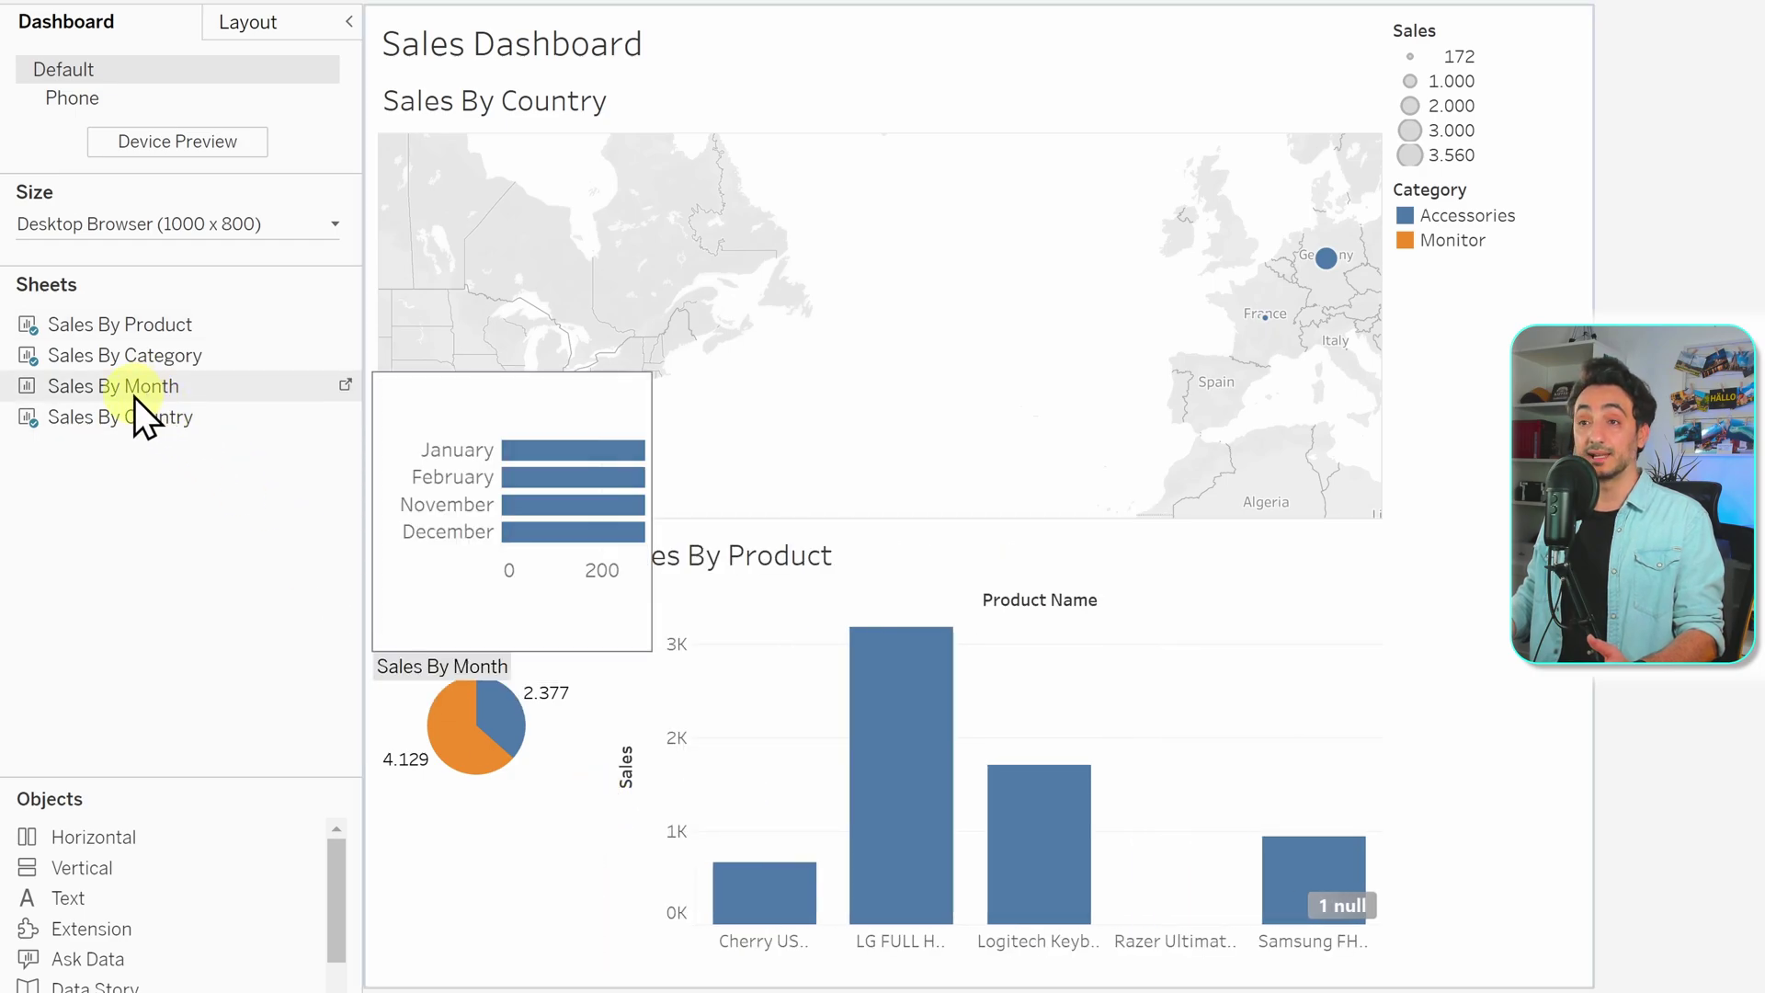
pyautogui.moveTo(130, 391); pyautogui.dragTo(1206, 754)
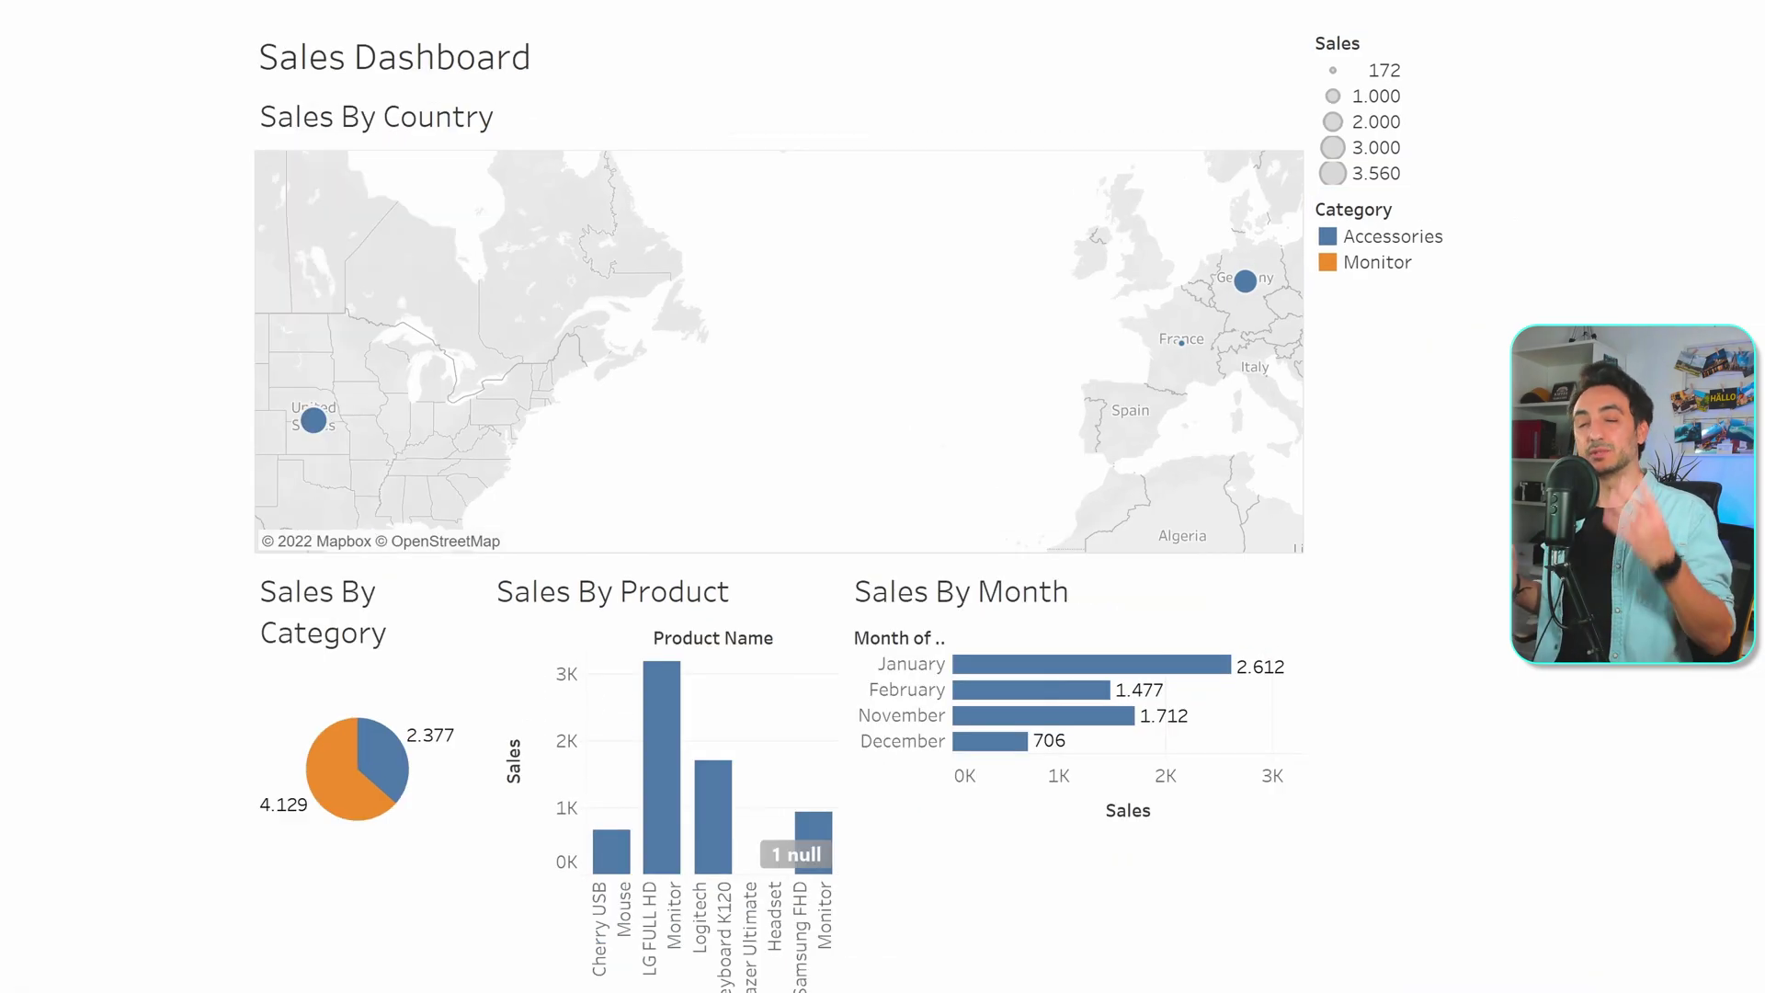